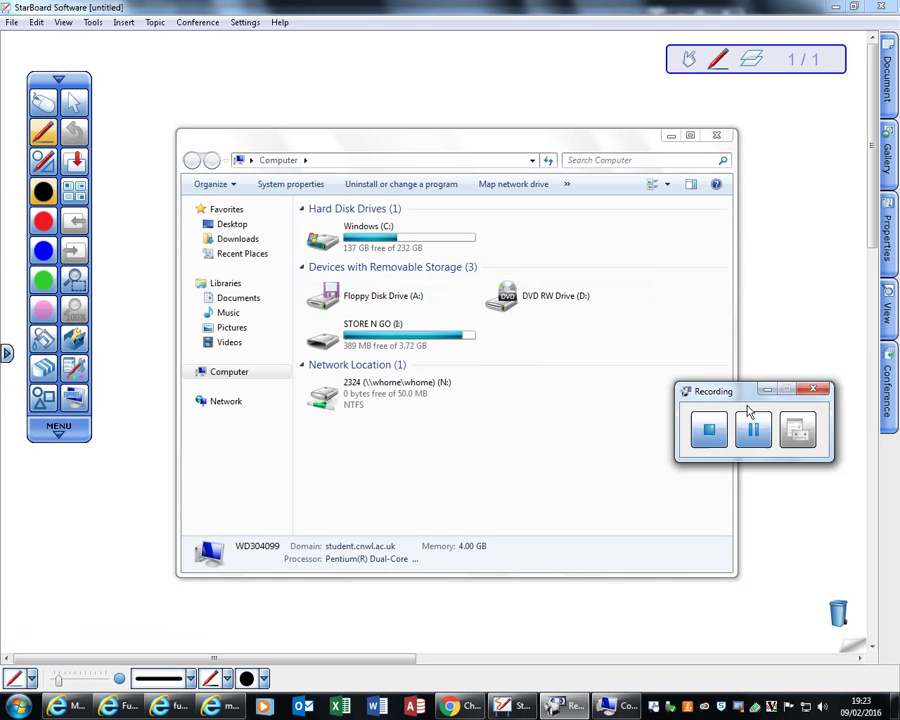
# Step: Go from STORE N GO (I:) through CNWL, FS-ICT and L2 into the Library folder
pyautogui.click(415, 340)
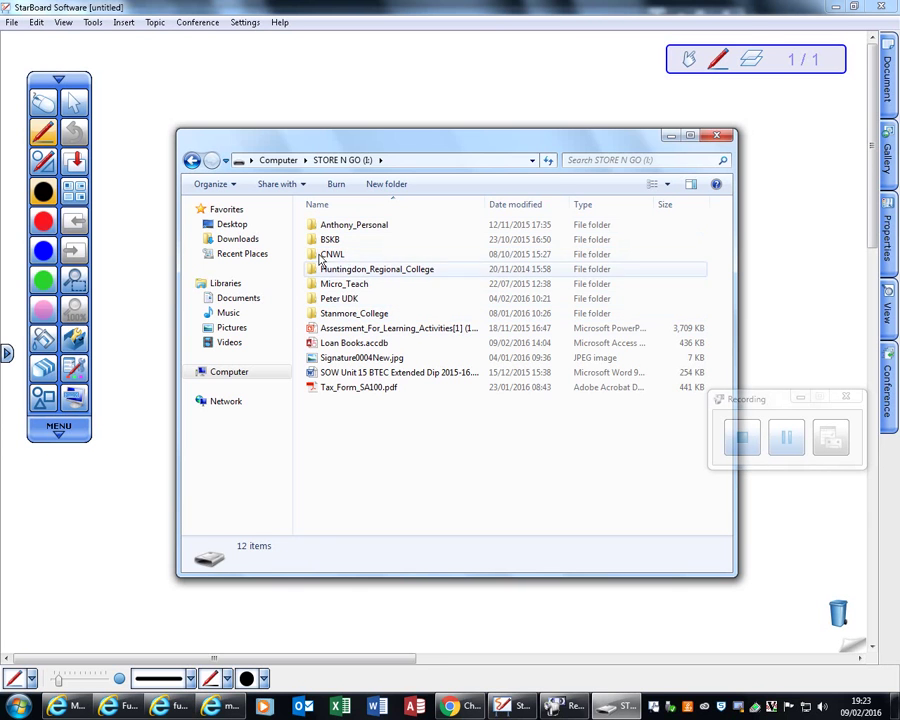
pyautogui.click(331, 256)
pyautogui.doubleClick(331, 256)
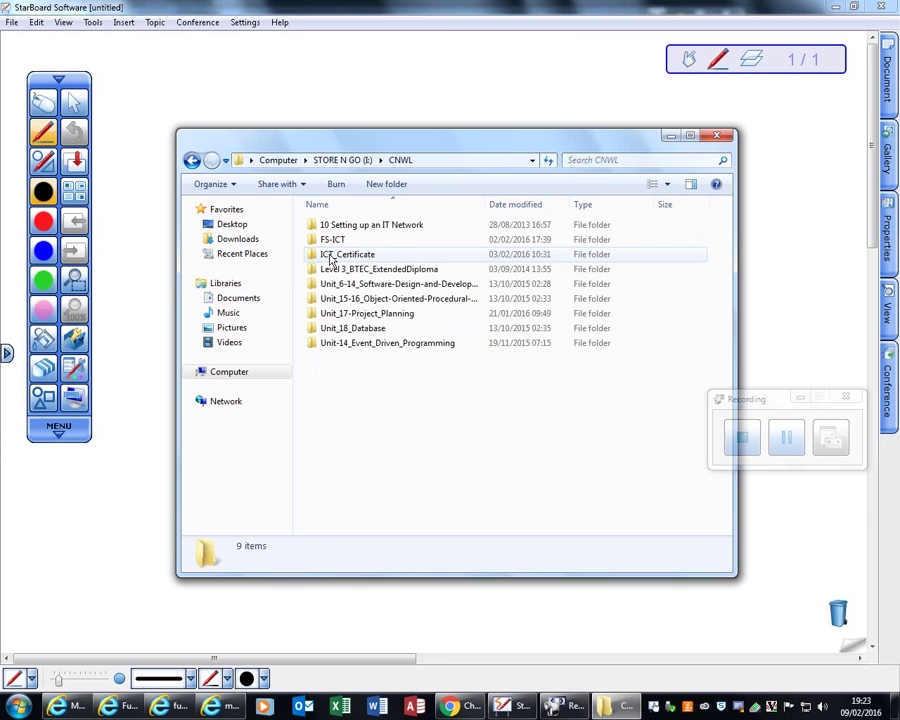
pyautogui.click(338, 241)
pyautogui.doubleClick(338, 241)
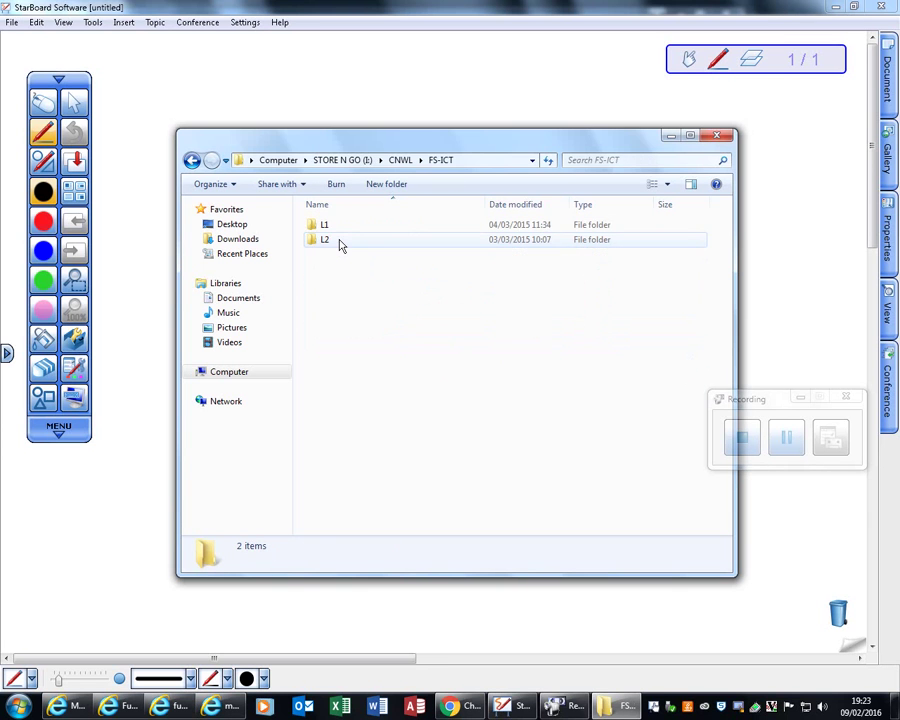
pyautogui.doubleClick(337, 243)
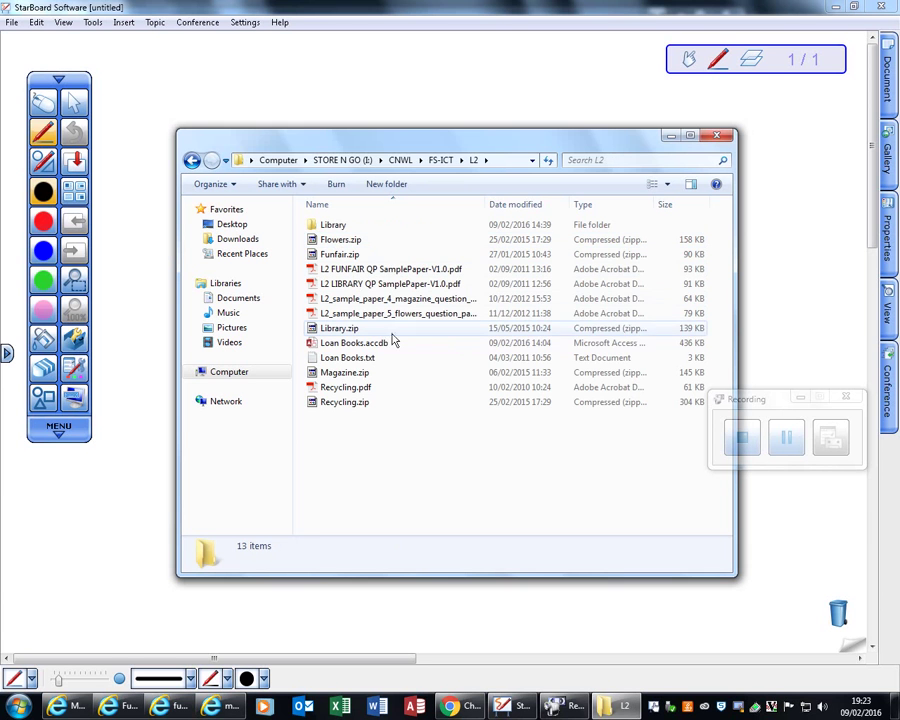
pyautogui.doubleClick(338, 225)
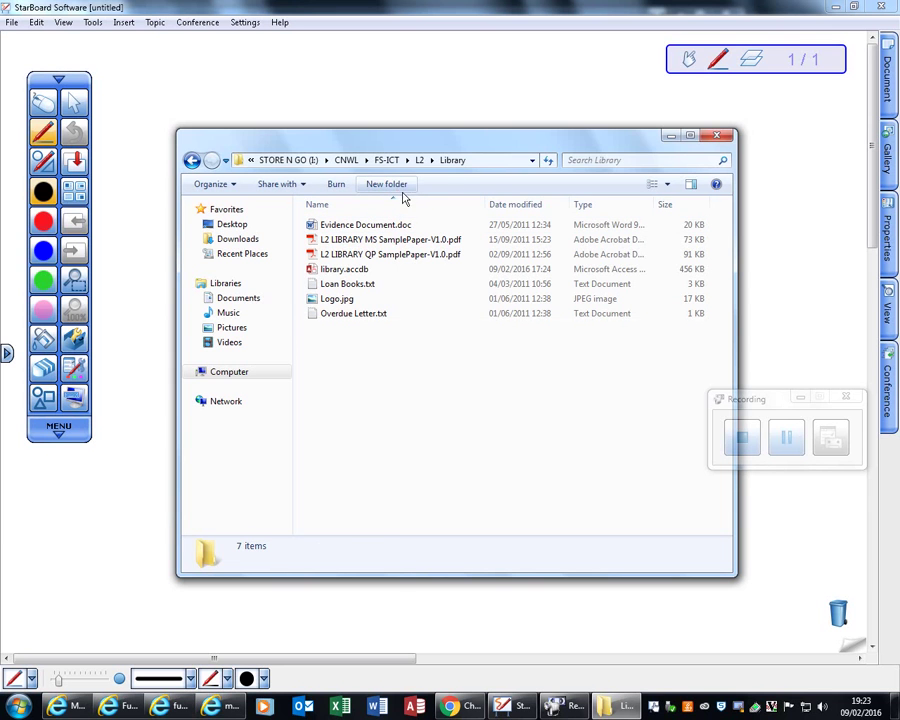
# Step: Create a new folder in Library named with the student's ID number and full name, correcting typos
pyautogui.click(400, 188)
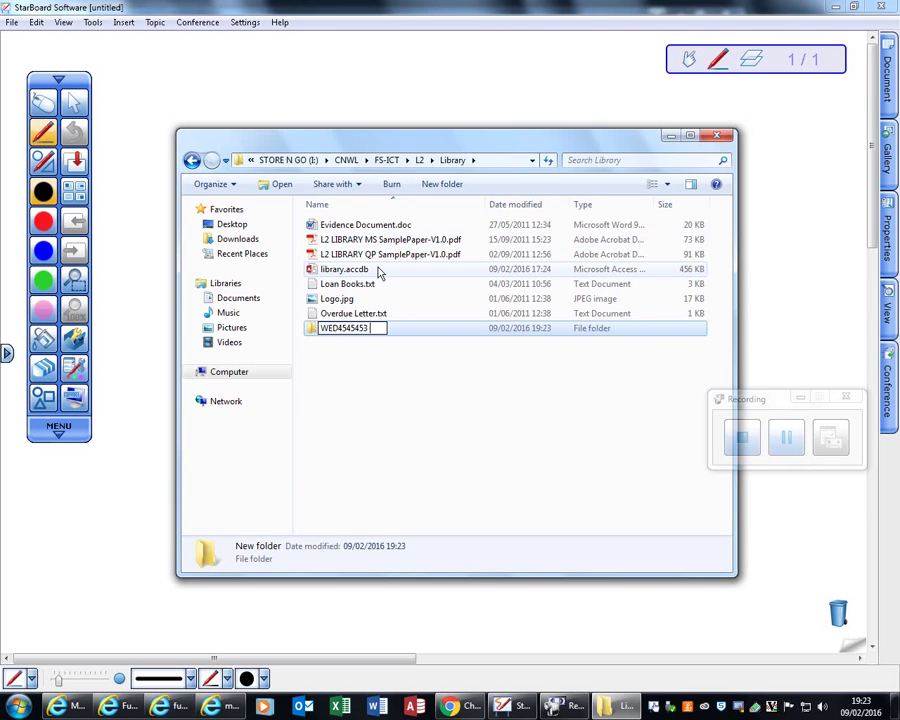
pyautogui.write(' BOB MARL')
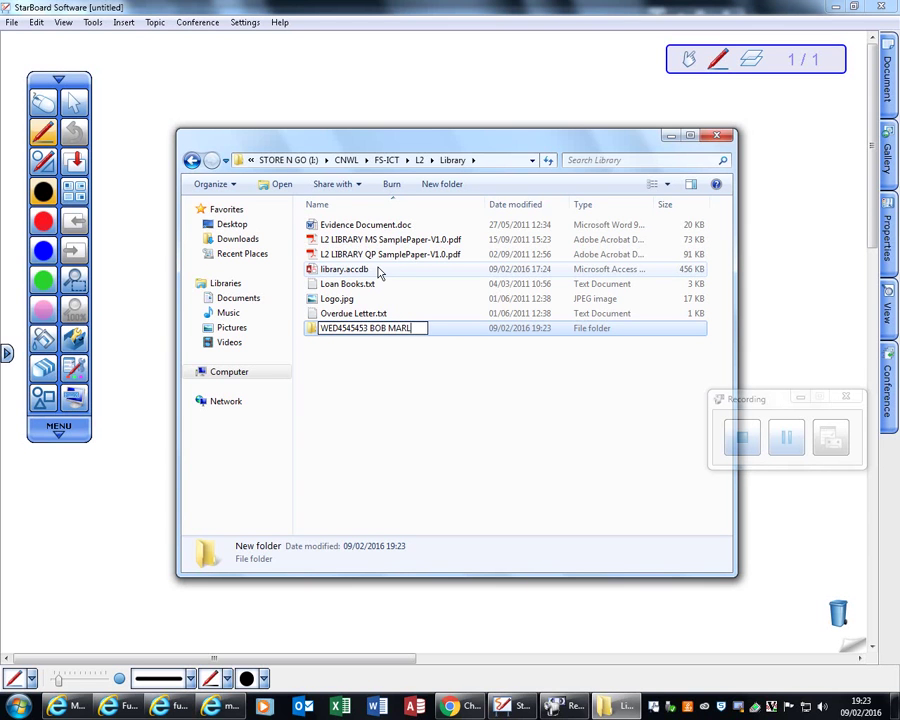
pyautogui.write('EY')
pyautogui.press('BackSpace')
pyautogui.press('BackSpace')
pyautogui.press('BackSpace')
pyautogui.press('BackSpace')
pyautogui.press('BackSpace')
pyautogui.press('BackSpace')
pyautogui.press('BackSpace')
pyautogui.press('BackSpace')
pyautogui.press('BackSpace')
pyautogui.press('BackSpace')
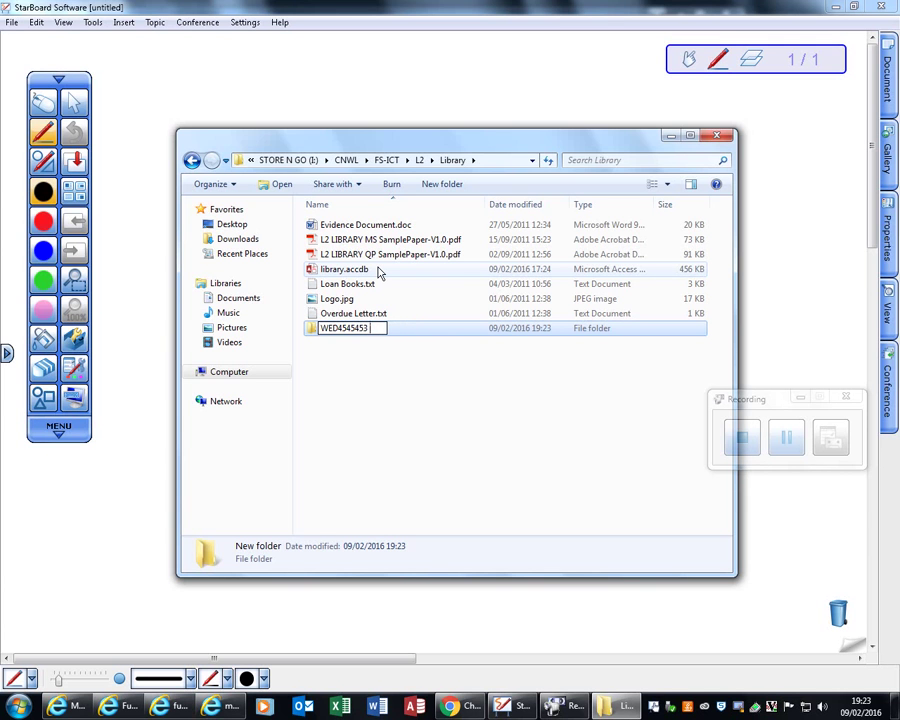
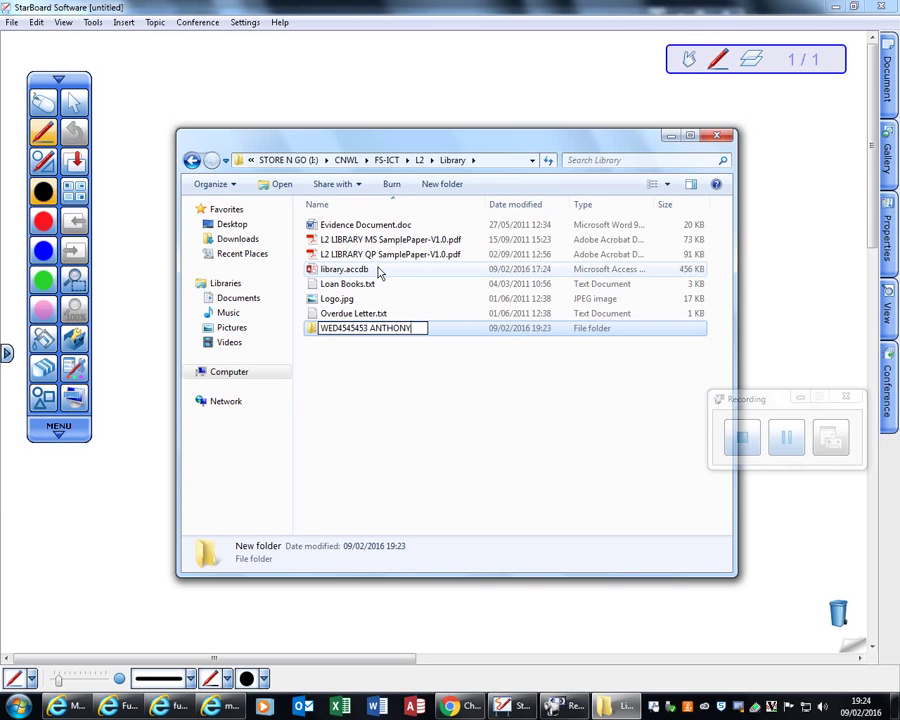
pyautogui.press('Return')
pyautogui.press('Return')
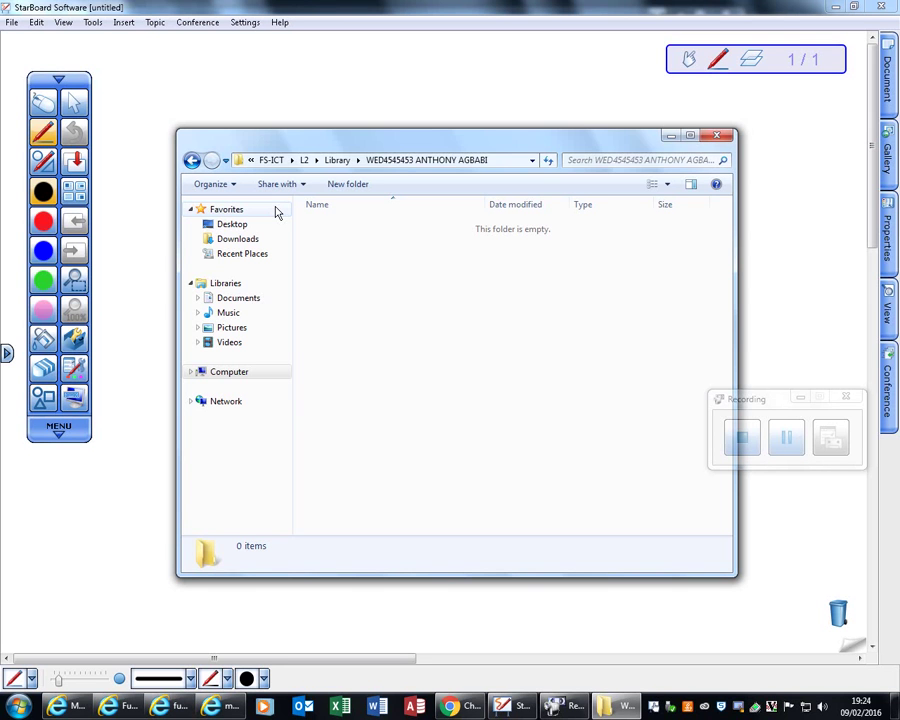
# Step: Create a new Microsoft Access Database file in the empty student folder
pyautogui.rightClick(363, 248)
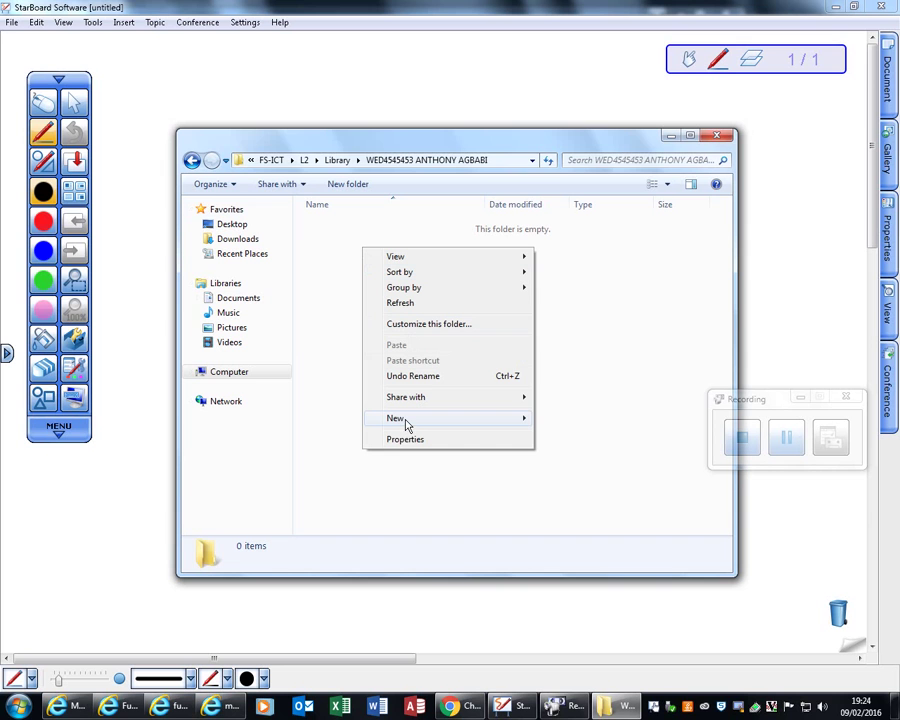
pyautogui.moveTo(406, 424)
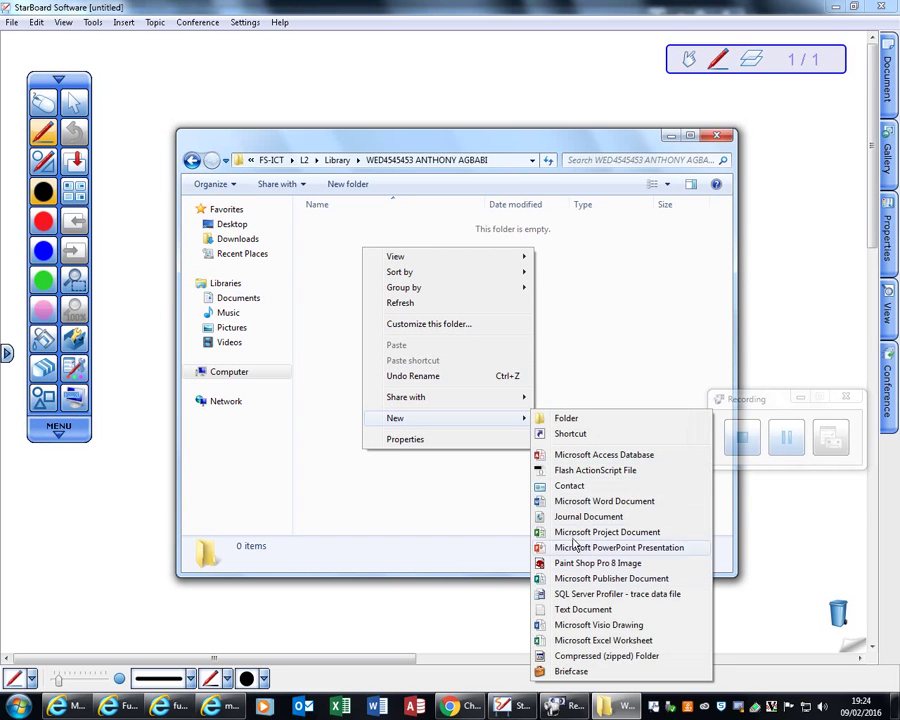
pyautogui.click(594, 455)
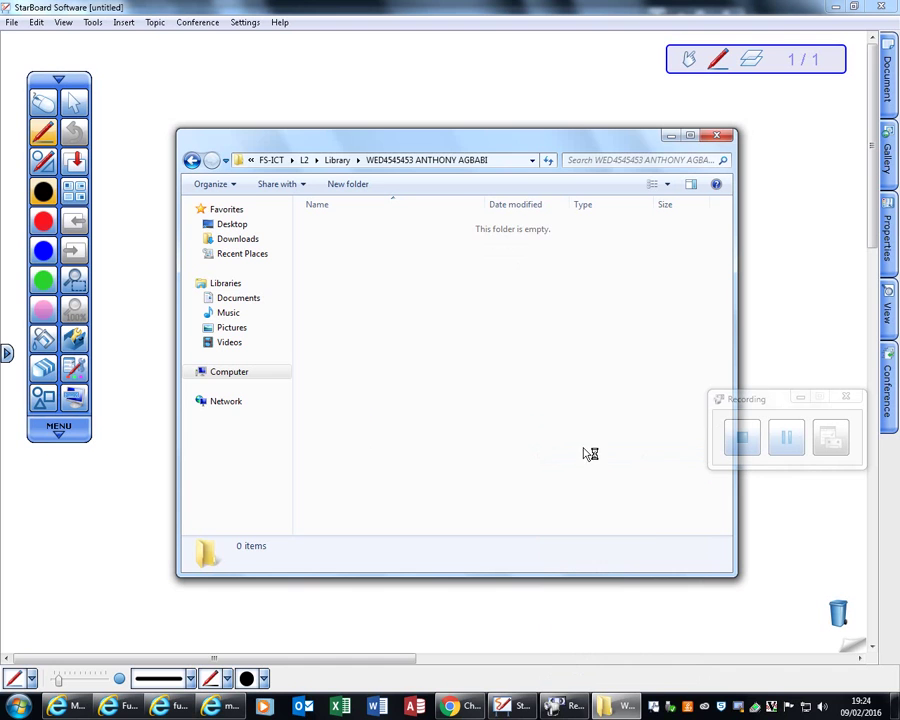
# Step: Name the new database file BooksOnLoan, fixing the capitalisation along the way
pyautogui.write('b')
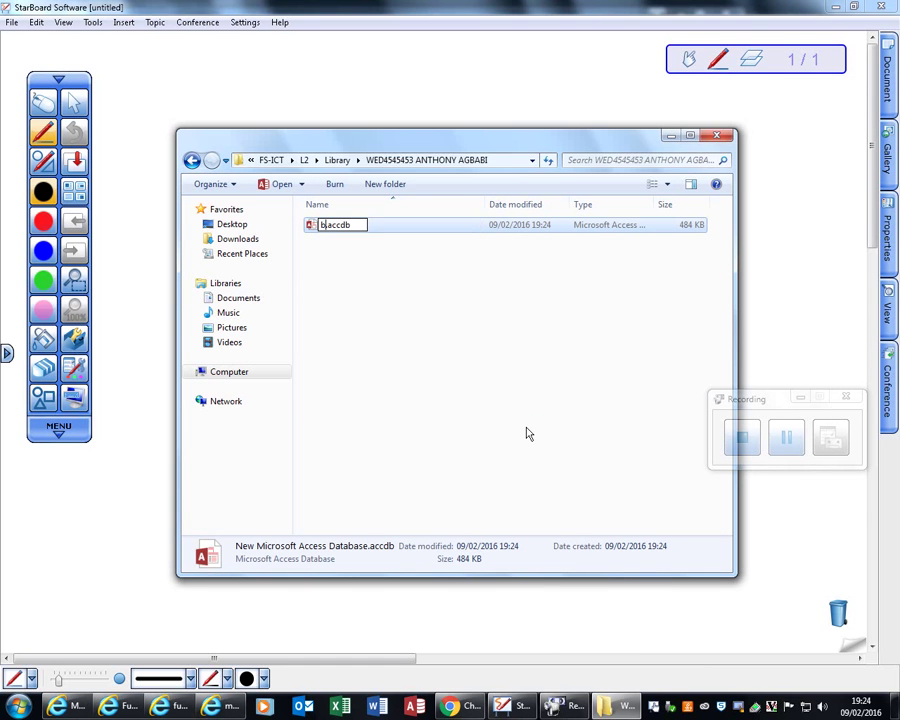
pyautogui.write('OOKSON')
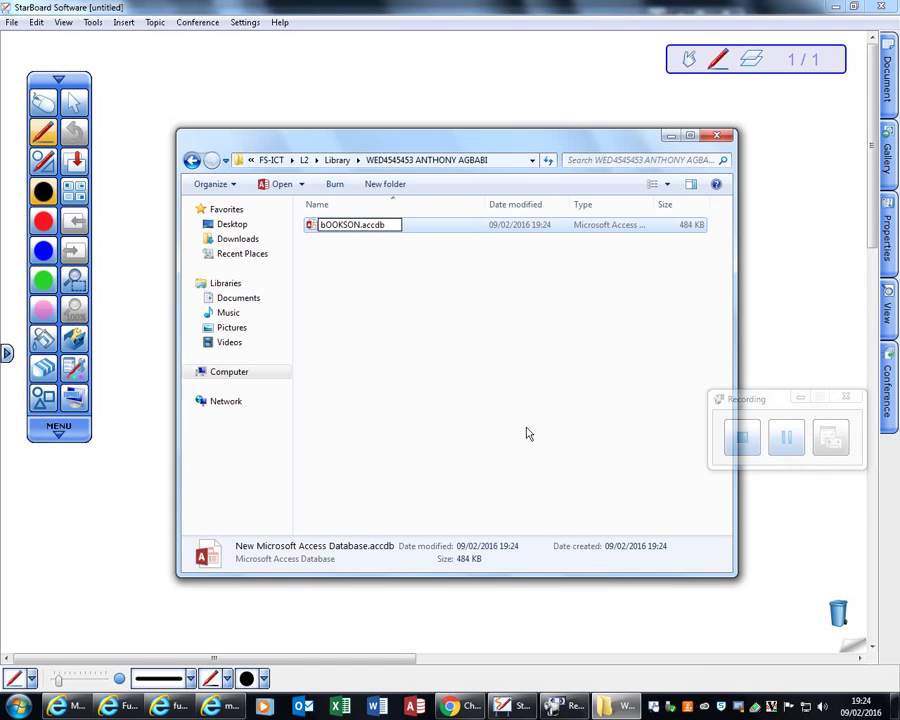
pyautogui.press('BackSpace')
pyautogui.press('BackSpace')
pyautogui.press('BackSpace')
pyautogui.press('BackSpace')
pyautogui.press('BackSpace')
pyautogui.press('BackSpace')
pyautogui.press('BackSpace')
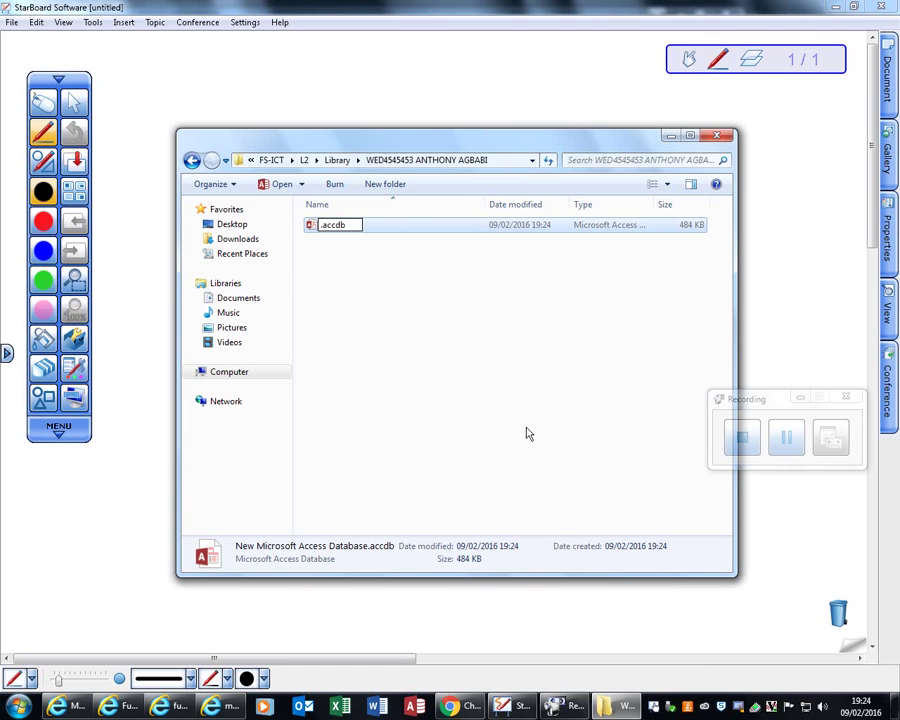
pyautogui.write('BooksON')
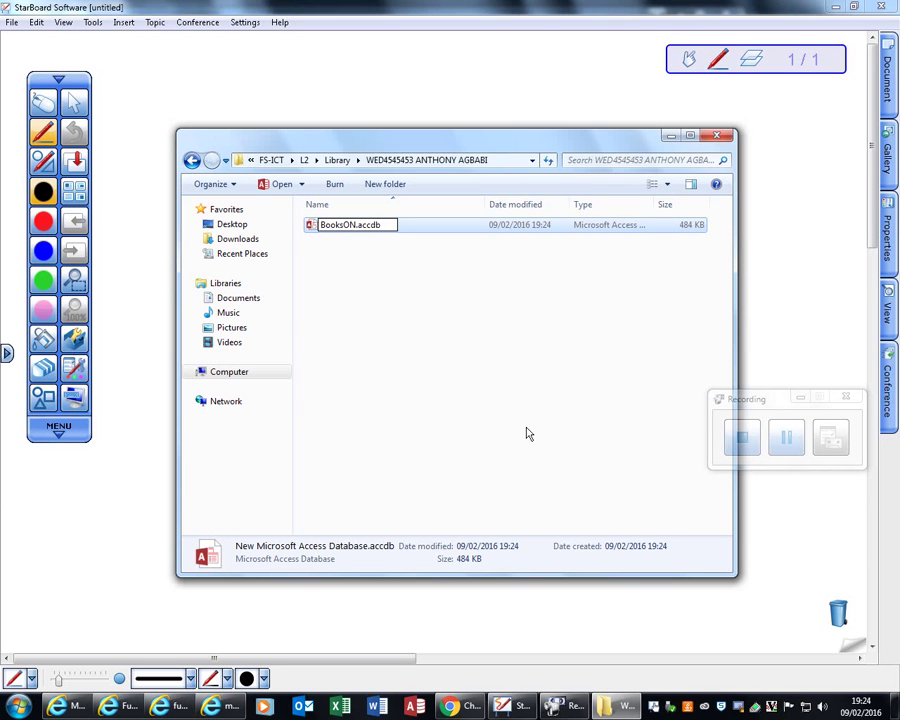
pyautogui.press('BackSpace')
pyautogui.press('BackSpace')
pyautogui.write('OnLoAN')
pyautogui.press('BackSpace')
pyautogui.press('BackSpace')
pyautogui.write('AN')
pyautogui.press('BackSpace')
pyautogui.press('BackSpace')
pyautogui.write('an')
pyautogui.press('Return')
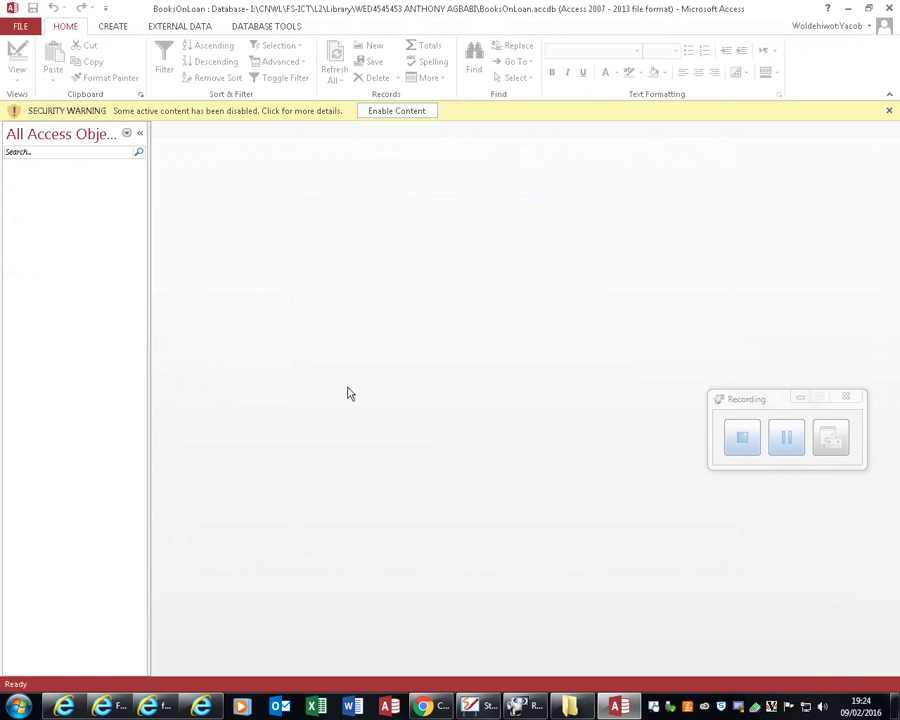
# Step: Enable the database content, then select L2 LIBRARY QP SamplePaper-V1.0.pdf back in the Library folder
pyautogui.click(412, 112)
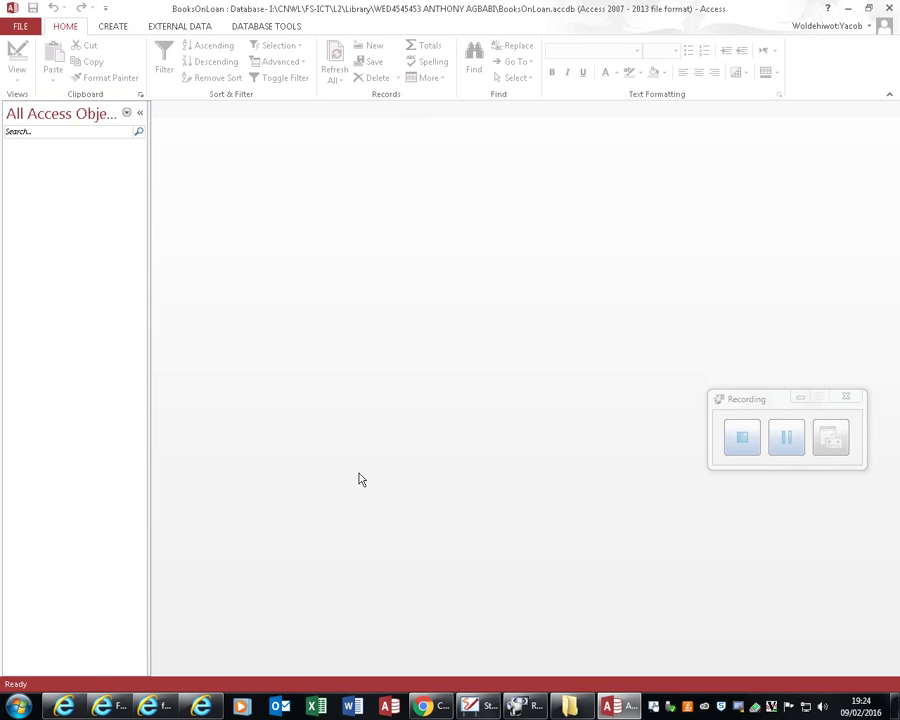
pyautogui.click(569, 706)
pyautogui.click(192, 160)
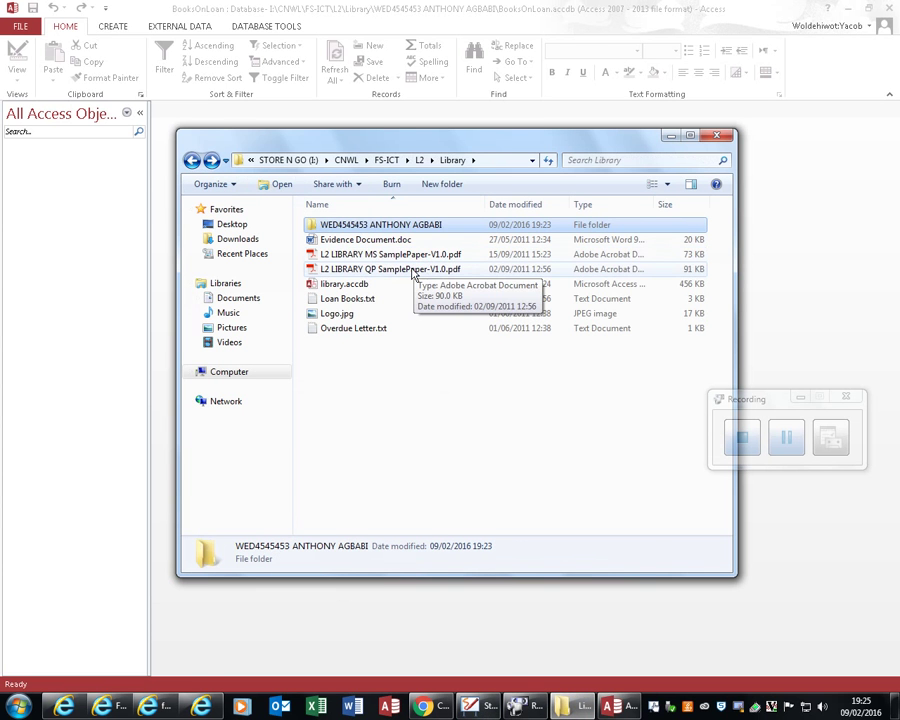
pyautogui.click(410, 269)
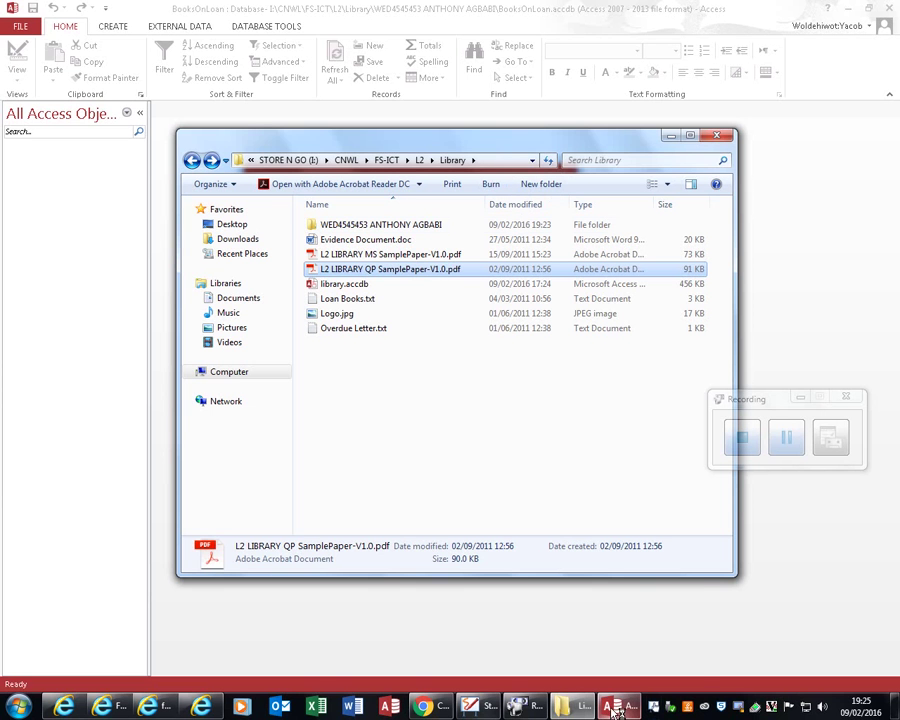
# Step: Bring up the sample paper in Acrobat Reader, scroll down and dismiss the welcome tour
pyautogui.moveTo(617, 708)
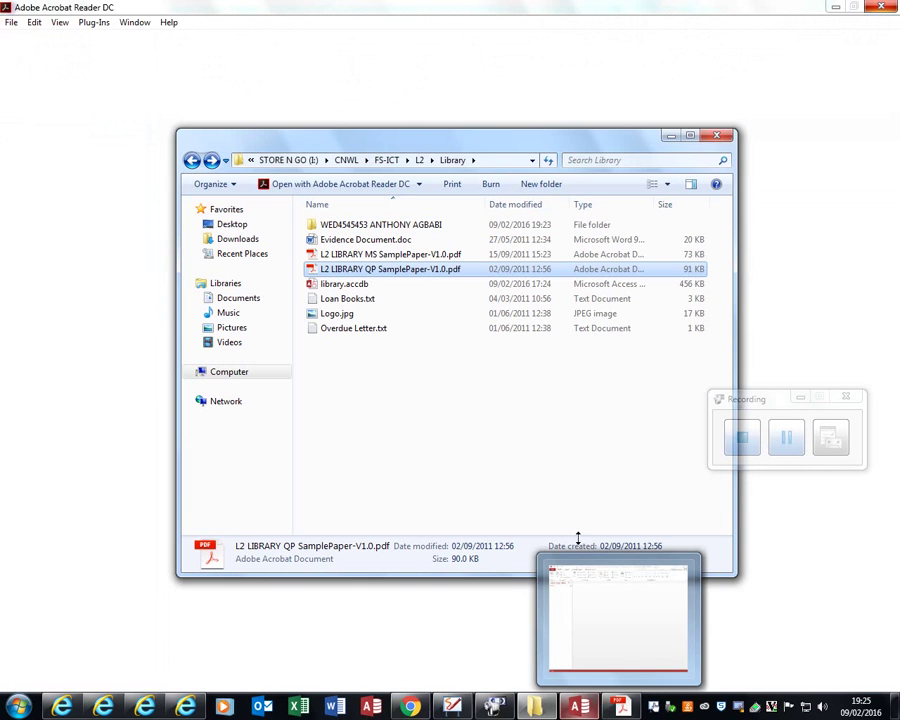
pyautogui.click(622, 707)
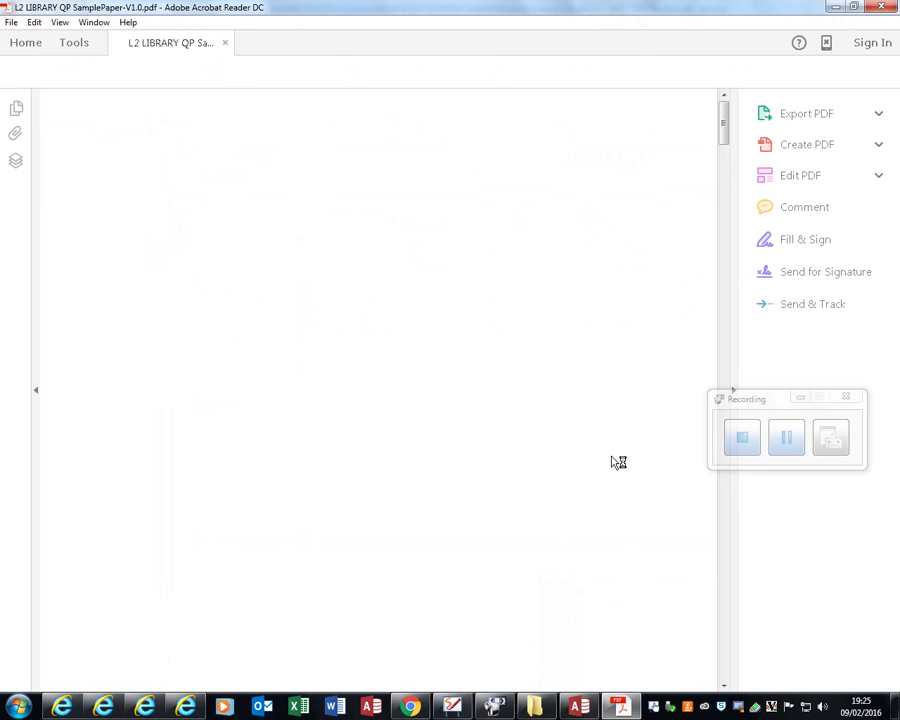
pyautogui.scroll(-8, 602, 587)
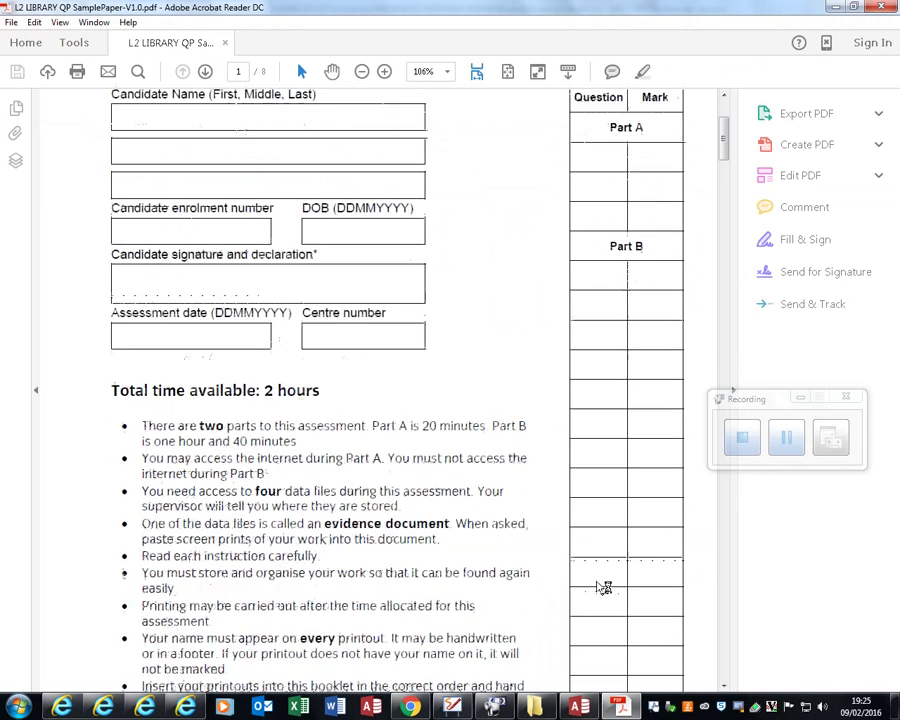
pyautogui.scroll(-20, 600, 585)
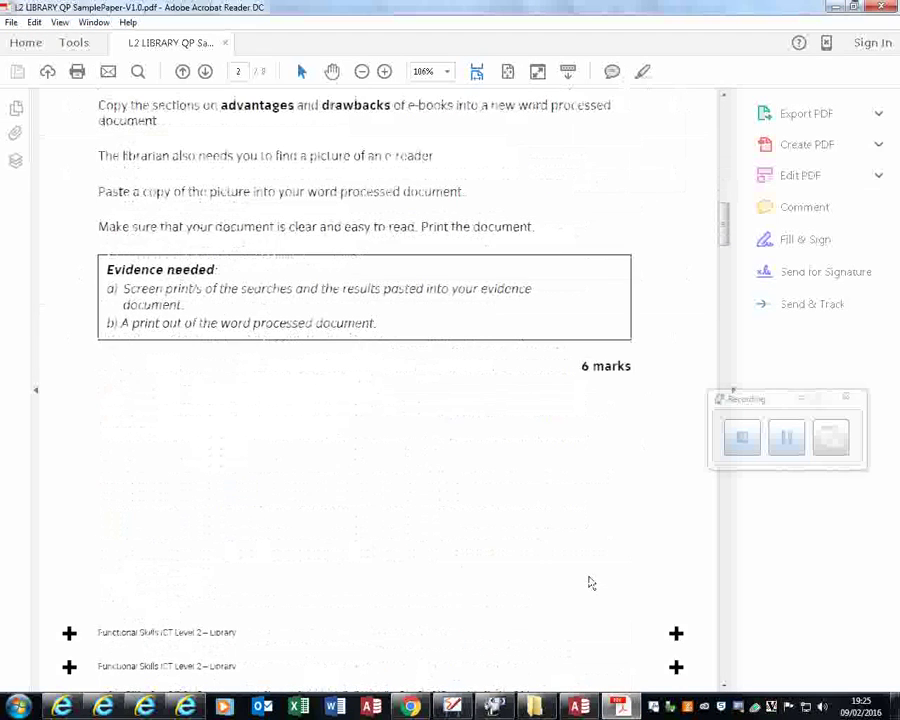
pyautogui.scroll(-20, 633, 578)
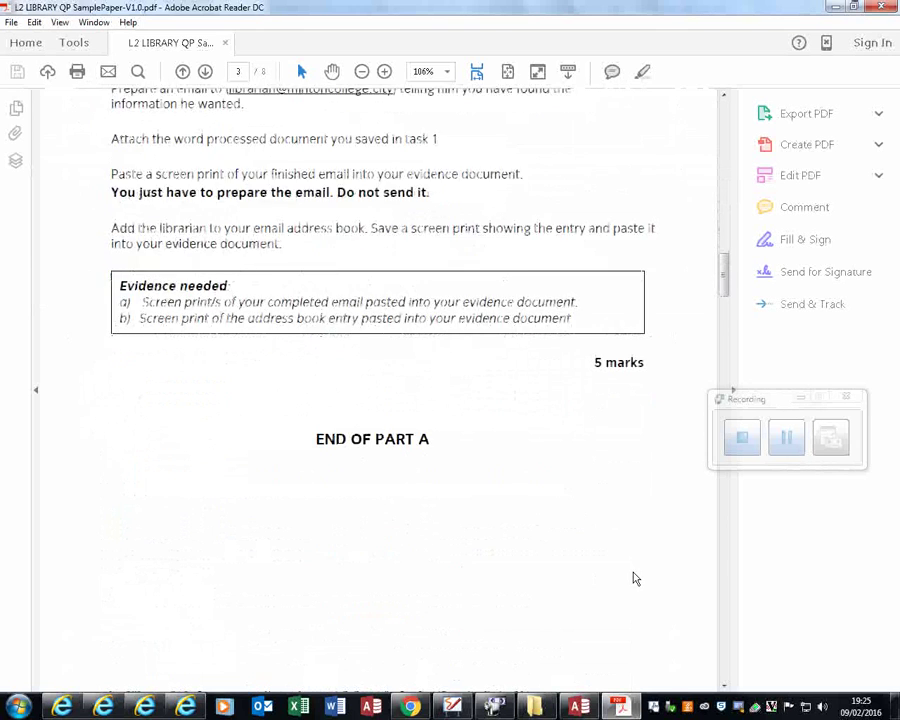
pyautogui.scroll(-6, 633, 578)
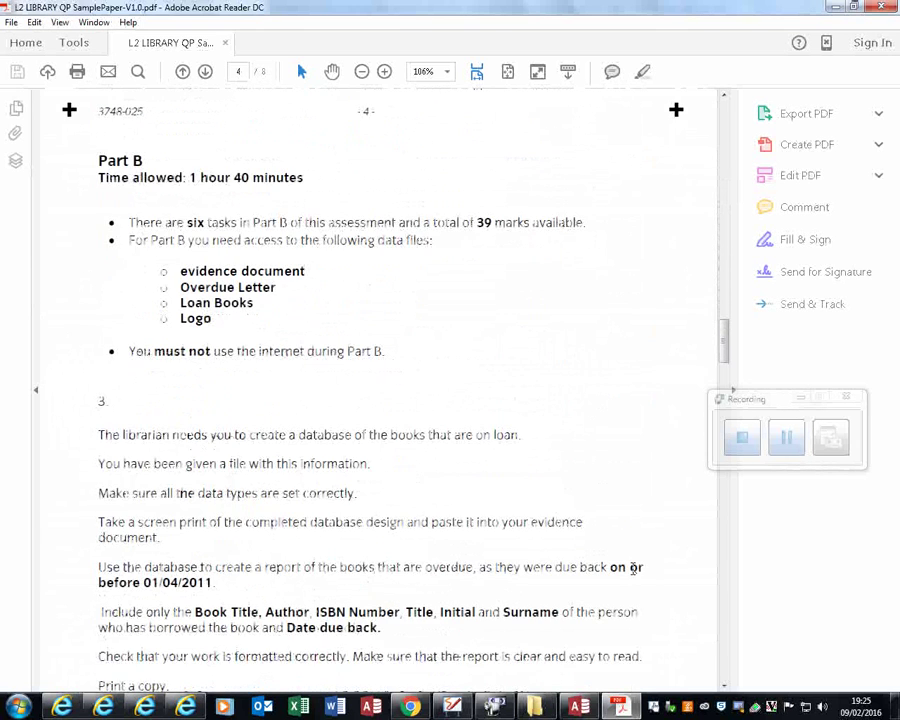
pyautogui.scroll(-1, 564, 556)
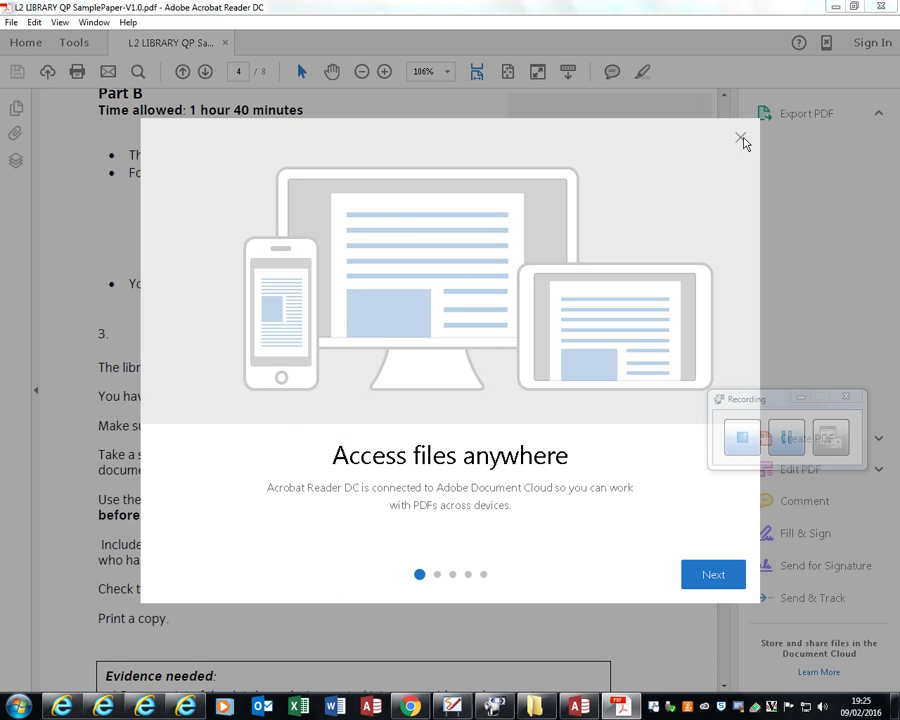
pyautogui.click(740, 139)
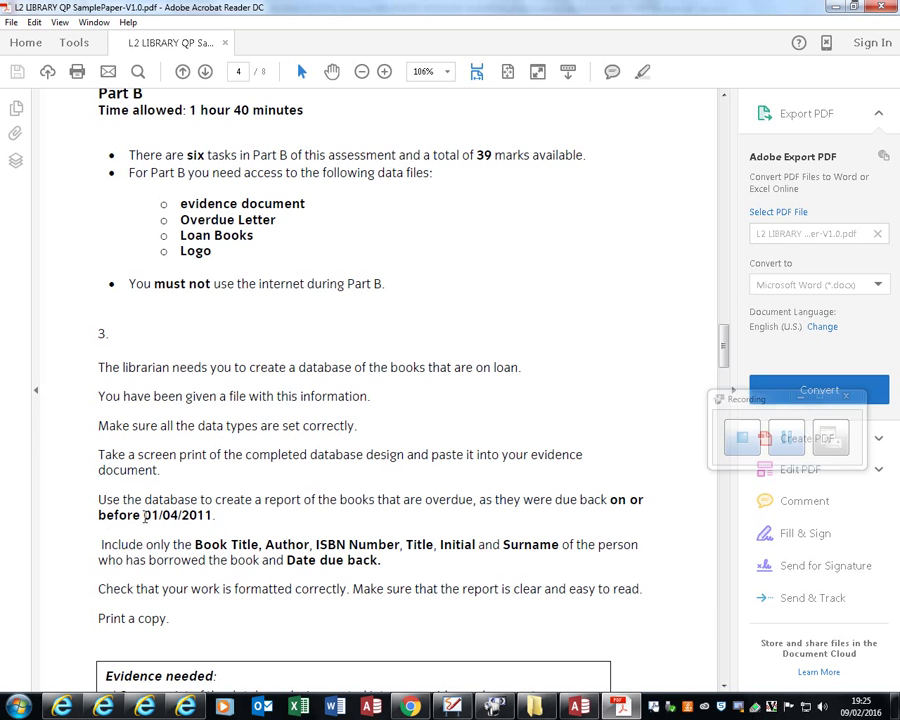
# Step: Highlight task 3's due date 01/04/2011 and bring the Library folder window back
pyautogui.moveTo(144, 516); pyautogui.dragTo(208, 514)
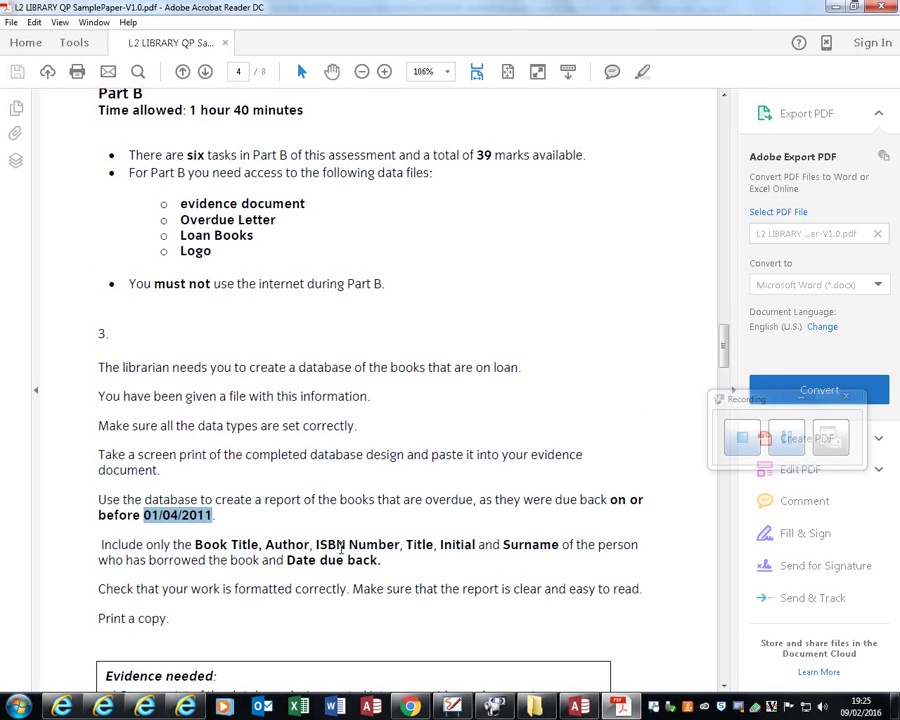
pyautogui.scroll(-3, 357, 538)
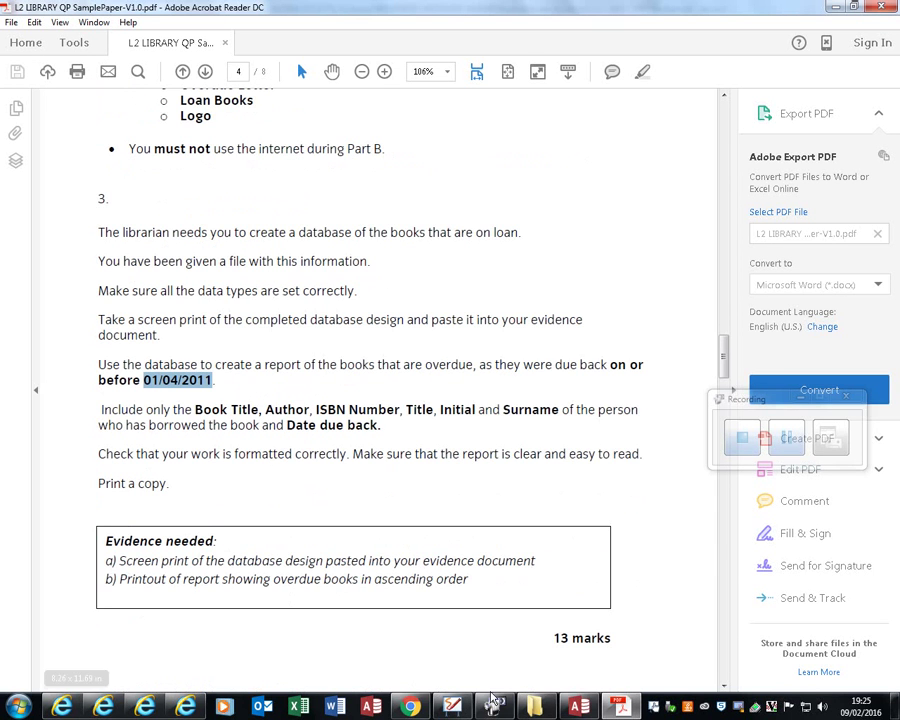
pyautogui.click(540, 707)
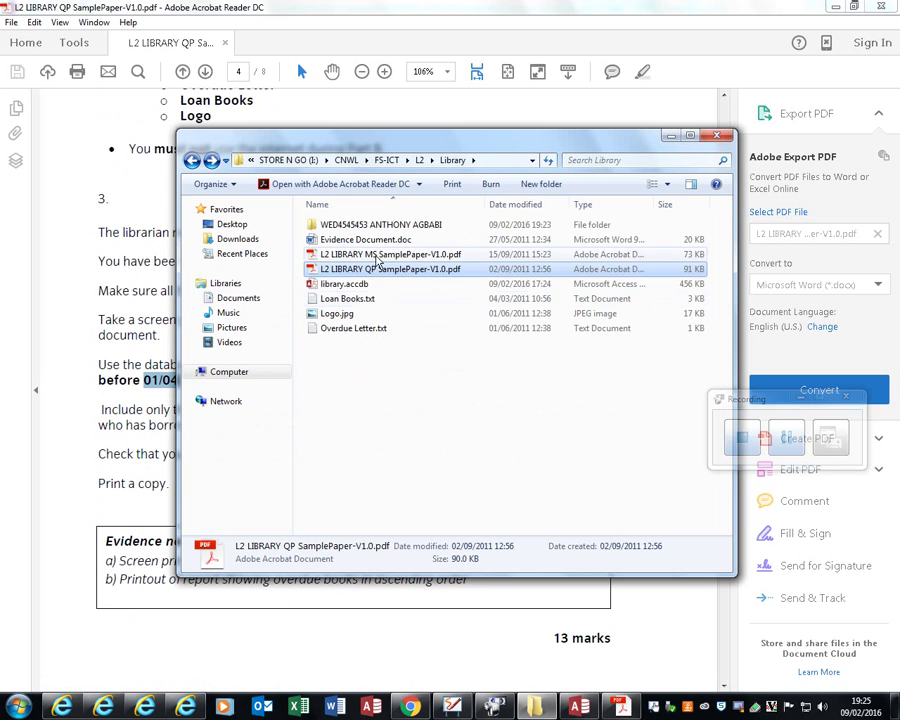
# Step: Open the student's folder and start a text-file import from External Data in Access
pyautogui.click(388, 227)
pyautogui.doubleClick(388, 227)
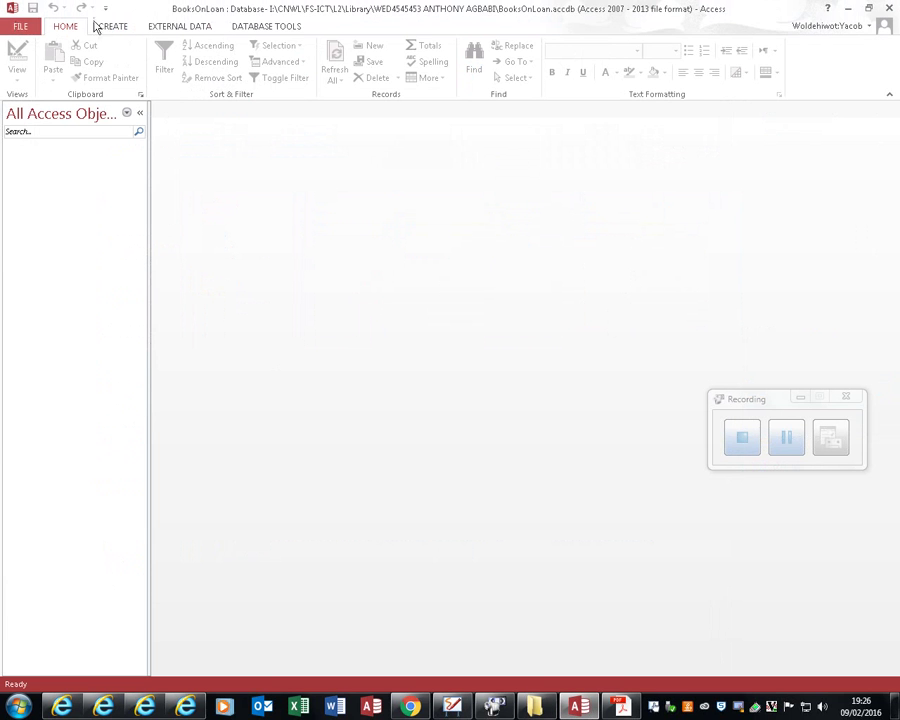
pyautogui.click(192, 30)
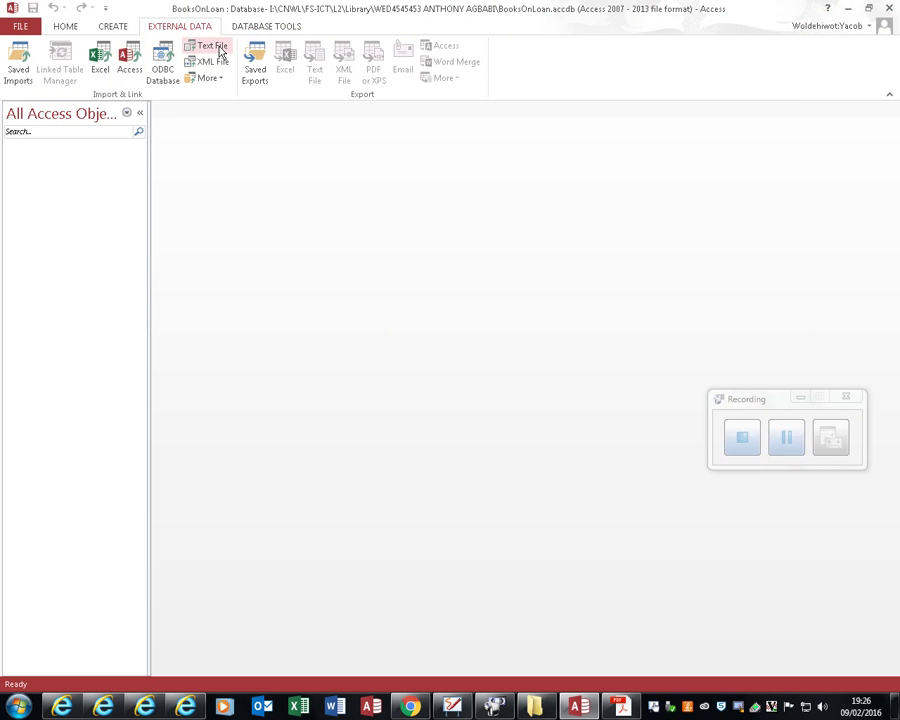
pyautogui.click(221, 50)
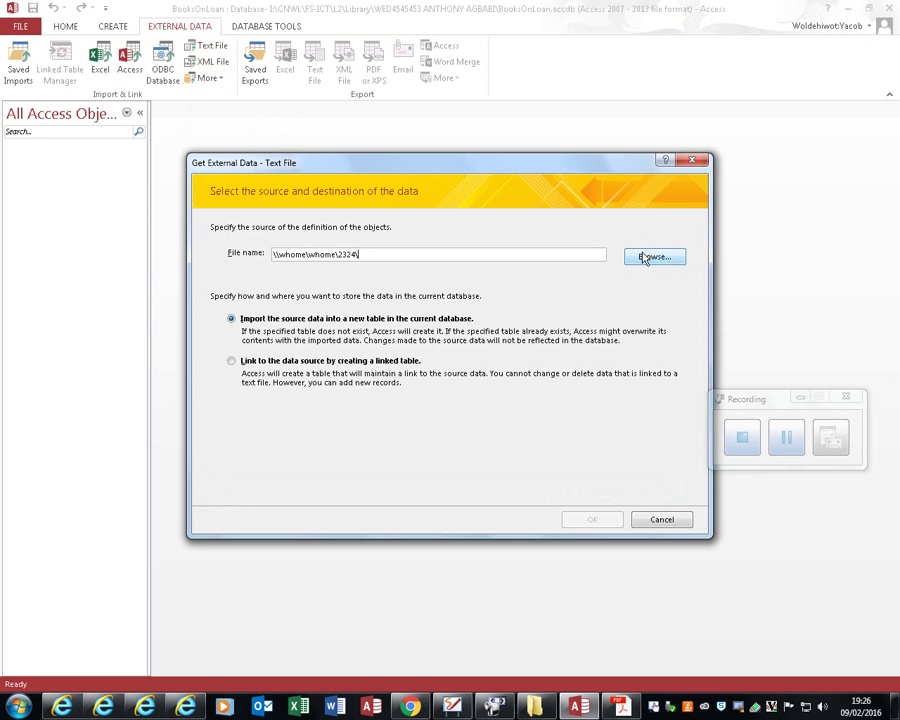
pyautogui.click(646, 257)
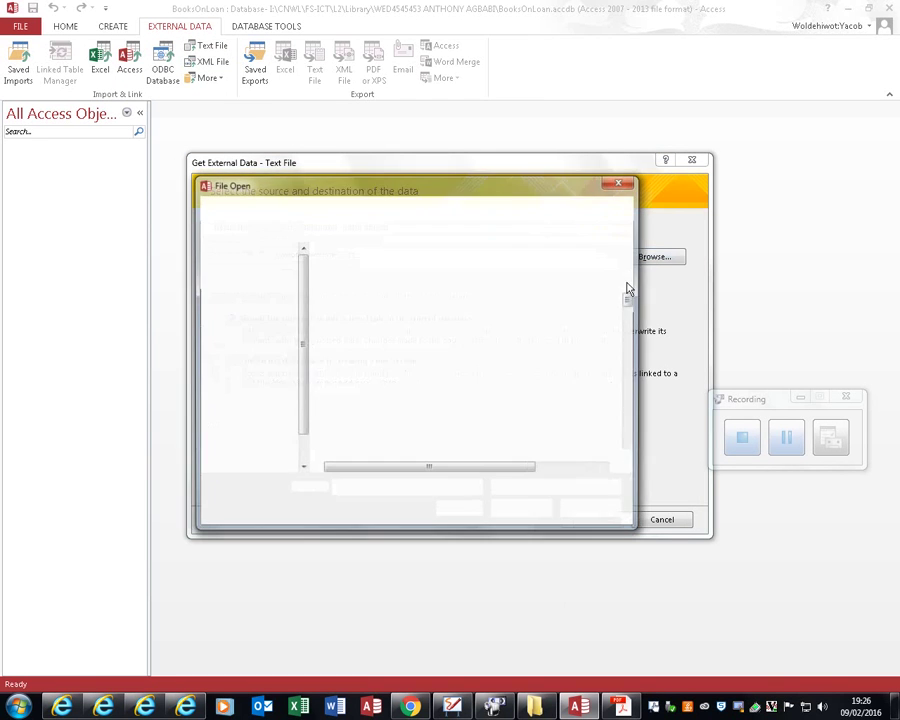
# Step: Point the file dialog at the Library folder using its copied path and choose Loan Books.txt
pyautogui.click(535, 707)
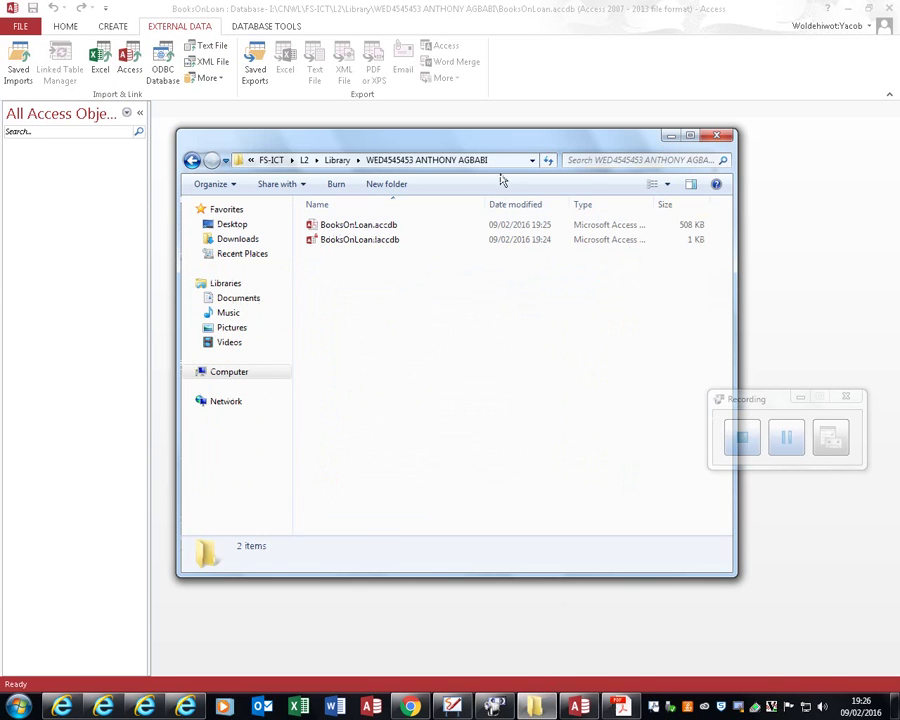
pyautogui.click(237, 162)
pyautogui.click(192, 162)
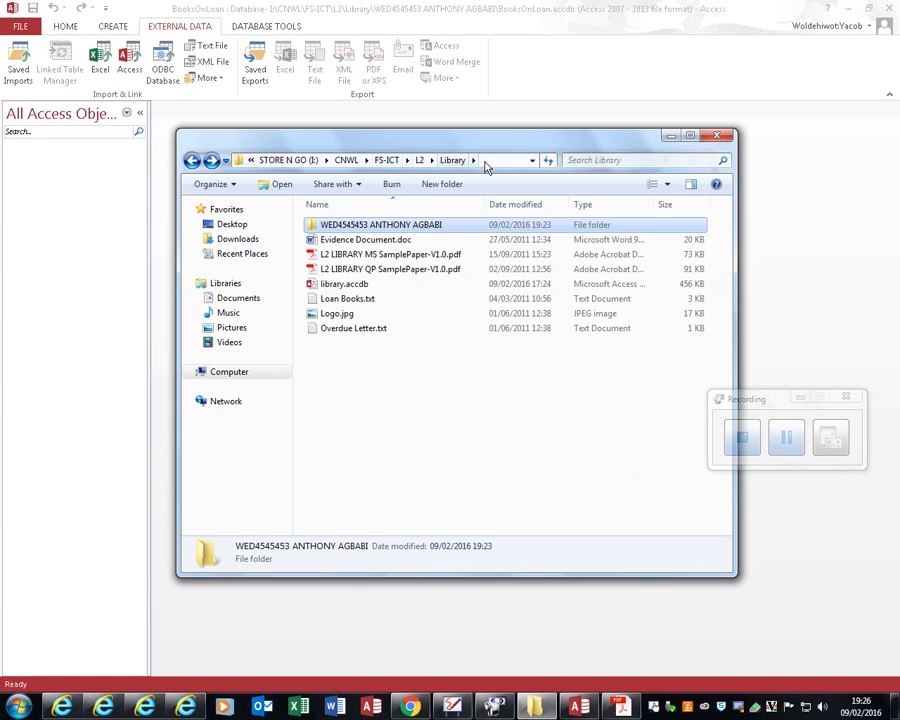
pyautogui.click(486, 161)
pyautogui.hotkey('ctrl', 'c')
pyautogui.hotkey('alt', 'Tab')
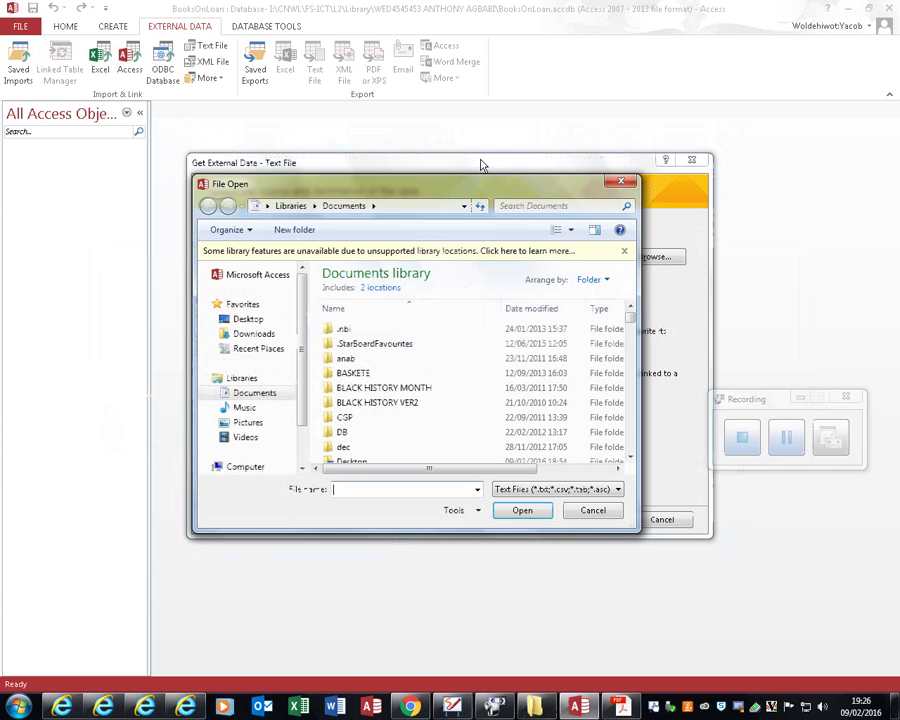
pyautogui.hotkey('ctrl', 'v')
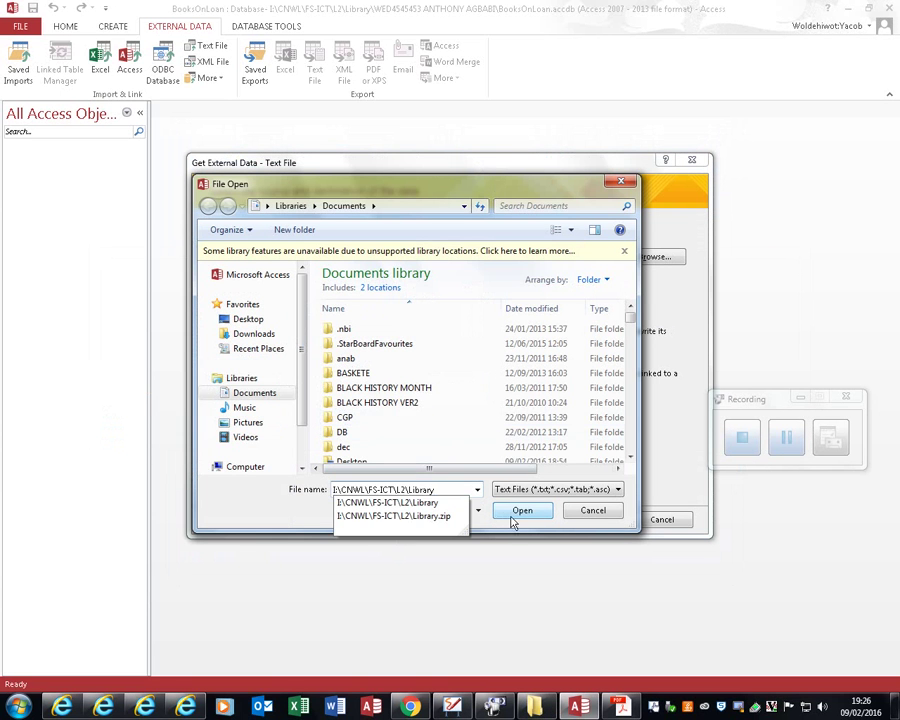
pyautogui.click(516, 510)
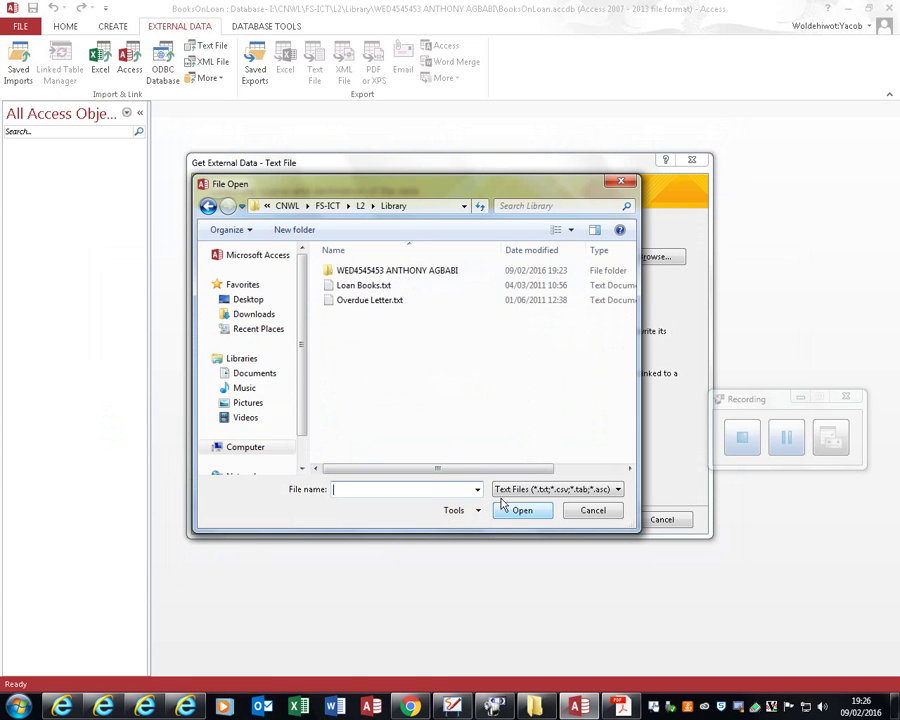
pyautogui.click(382, 286)
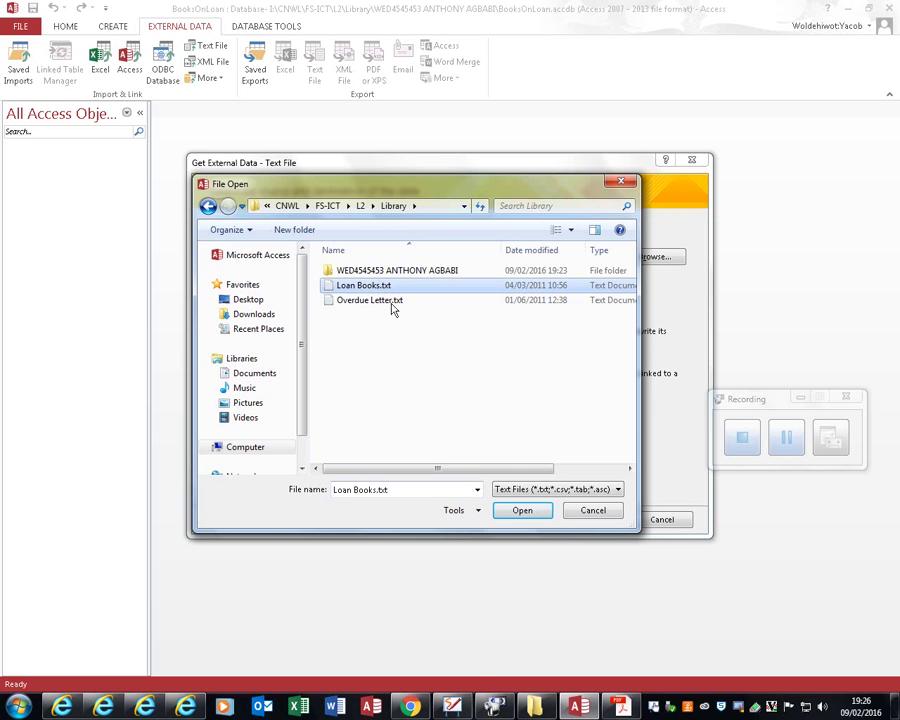
pyautogui.click(522, 505)
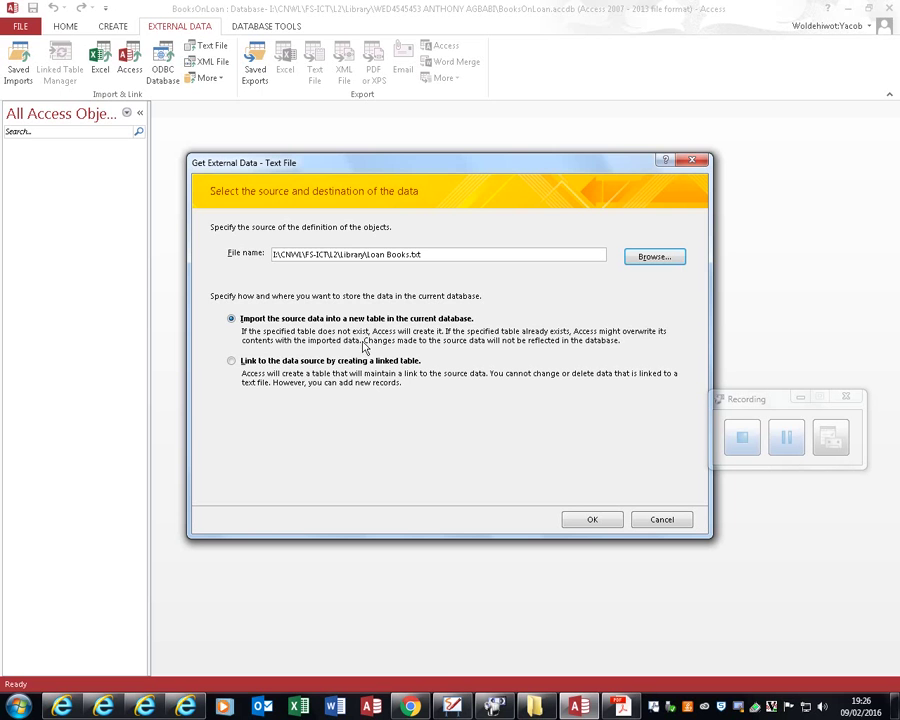
# Step: Import into a new delimited table with first-row field names and Date due back as Date With Time
pyautogui.click(596, 524)
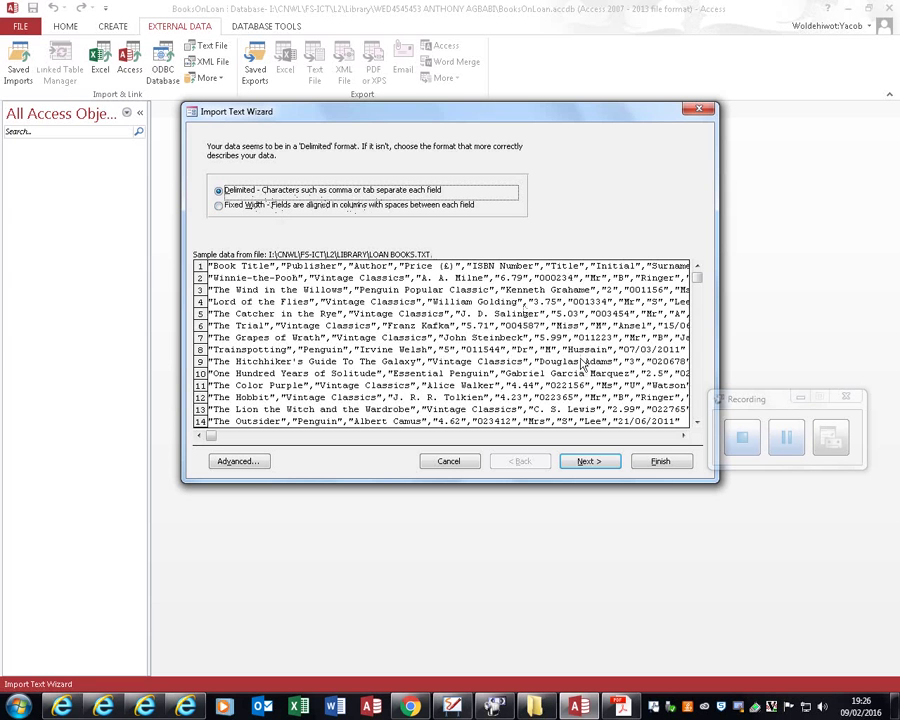
pyautogui.click(588, 461)
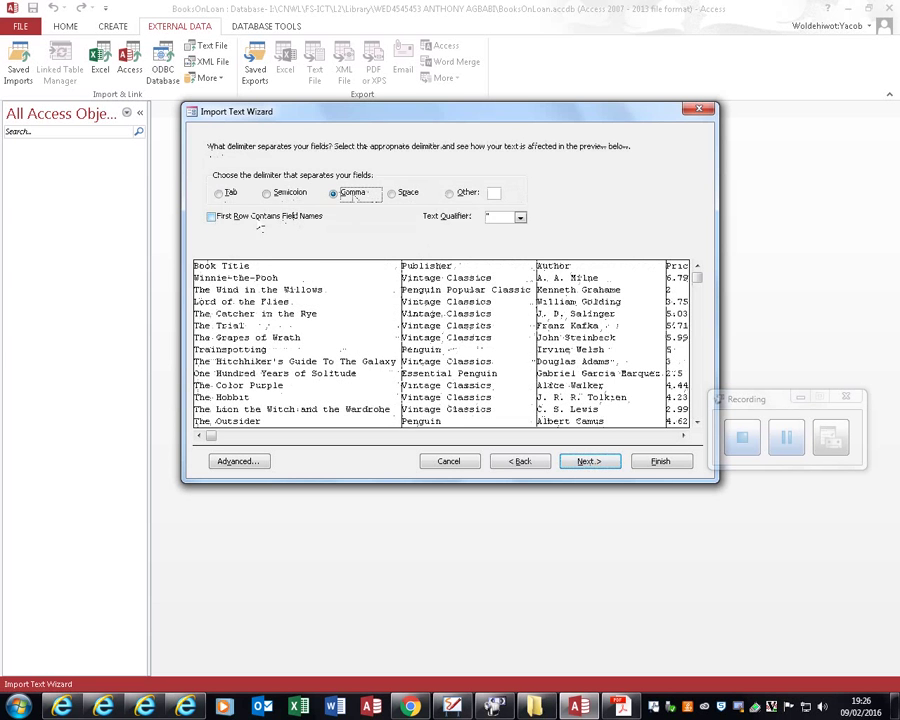
pyautogui.click(212, 216)
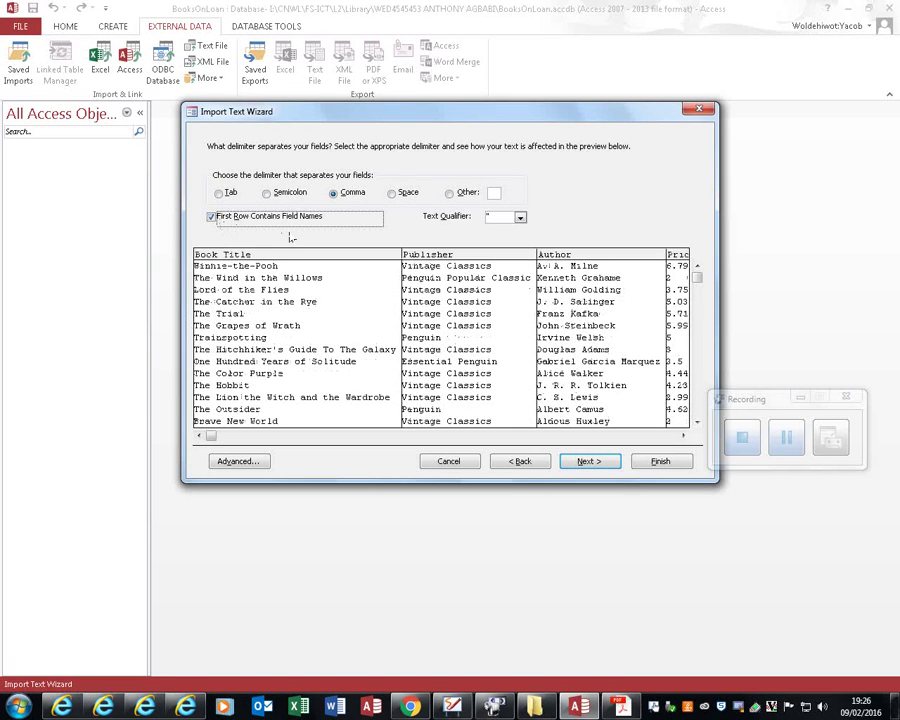
pyautogui.click(588, 461)
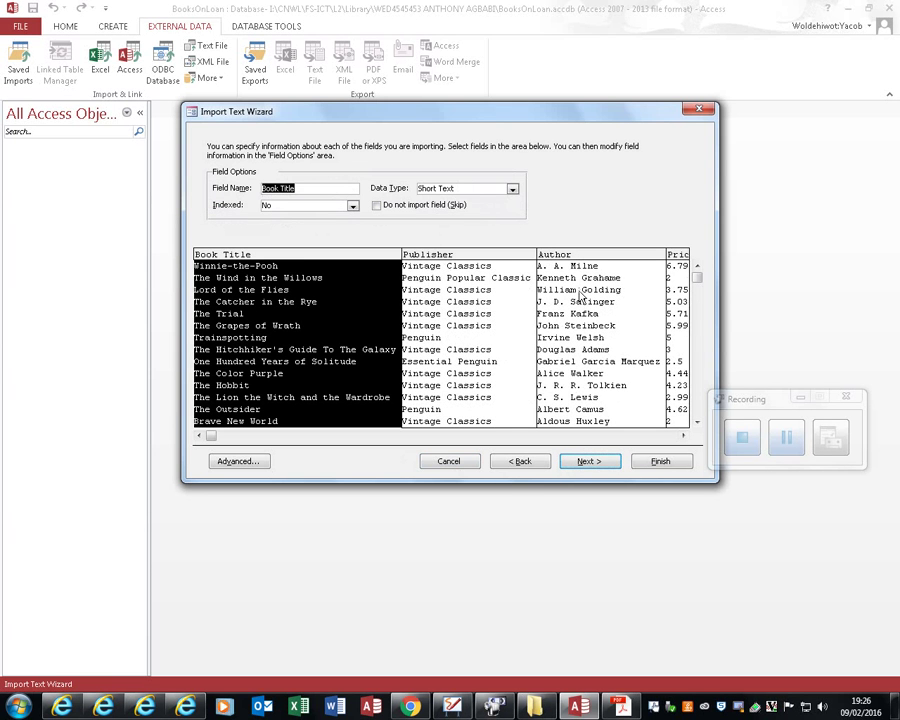
pyautogui.click(656, 436)
pyautogui.click(612, 272)
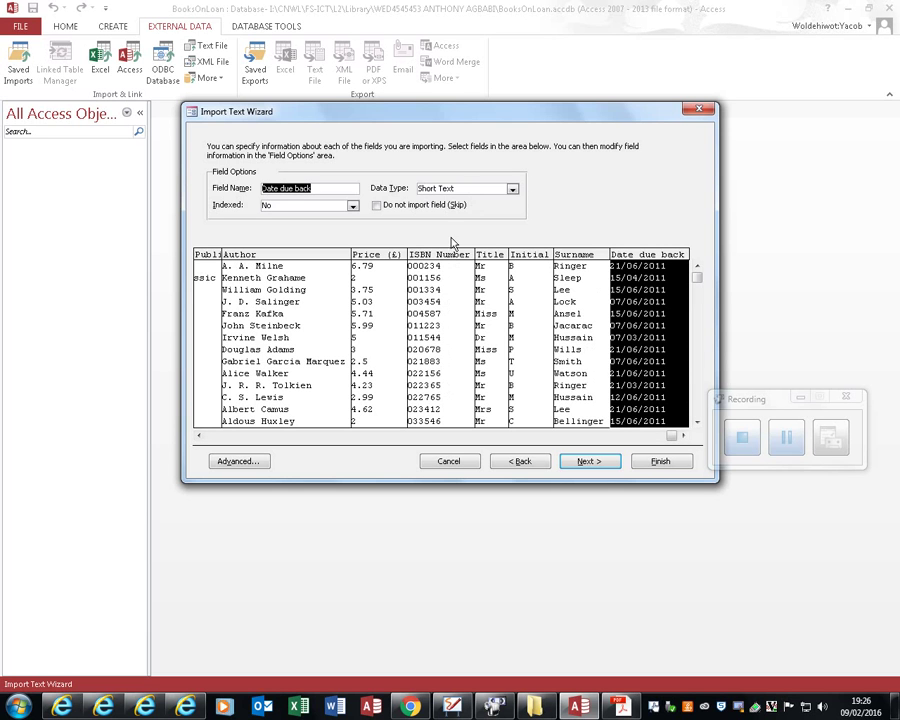
pyautogui.click(512, 190)
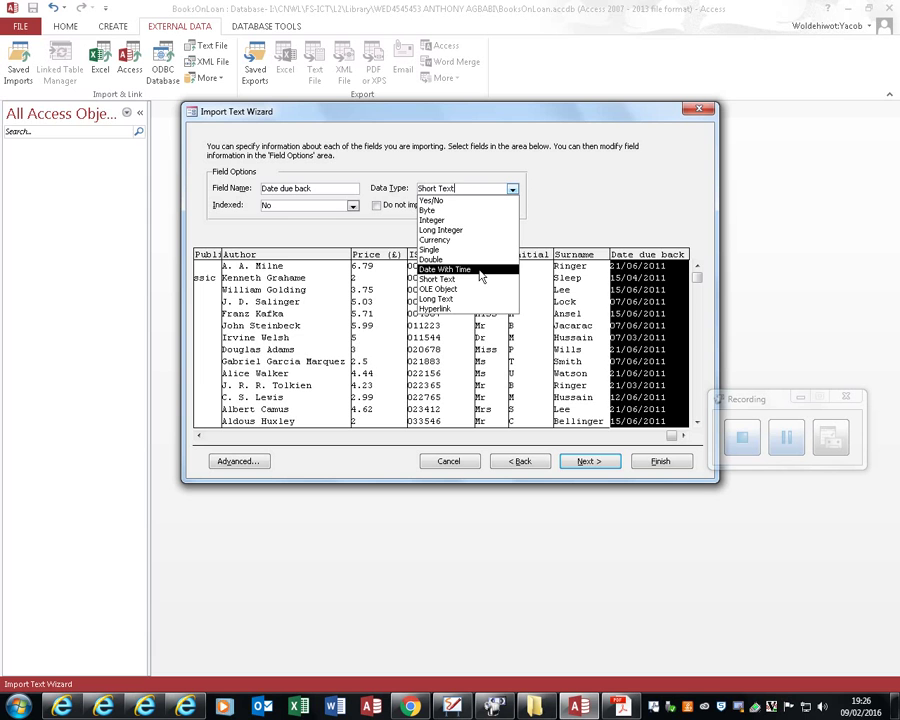
pyautogui.click(480, 270)
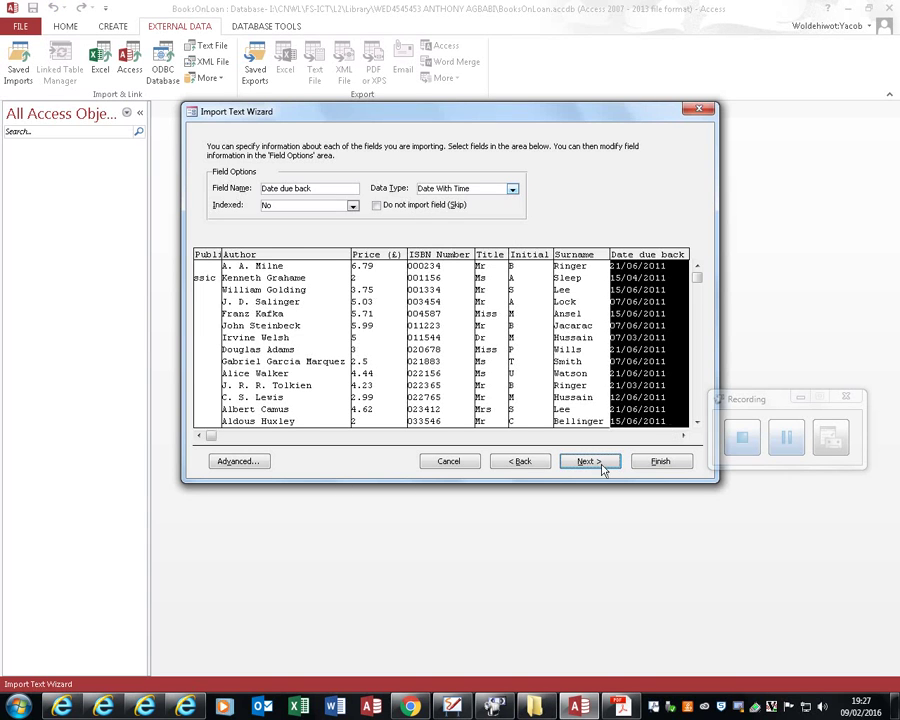
# Step: Finish the import as Loan Books with no primary key, without saving the import steps
pyautogui.click(592, 459)
pyautogui.click(359, 224)
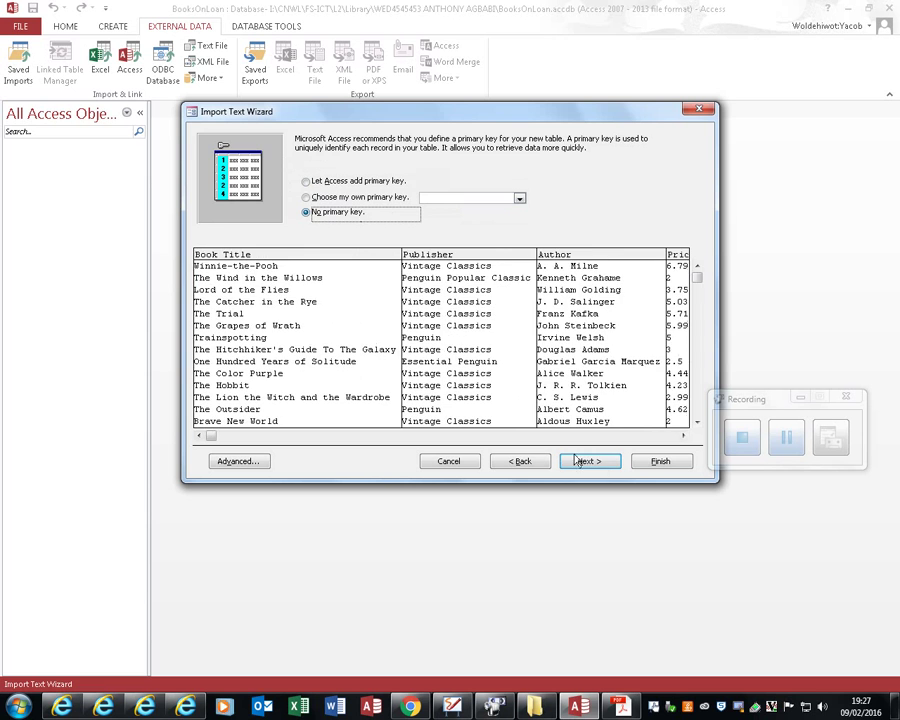
pyautogui.click(590, 462)
pyautogui.click(652, 460)
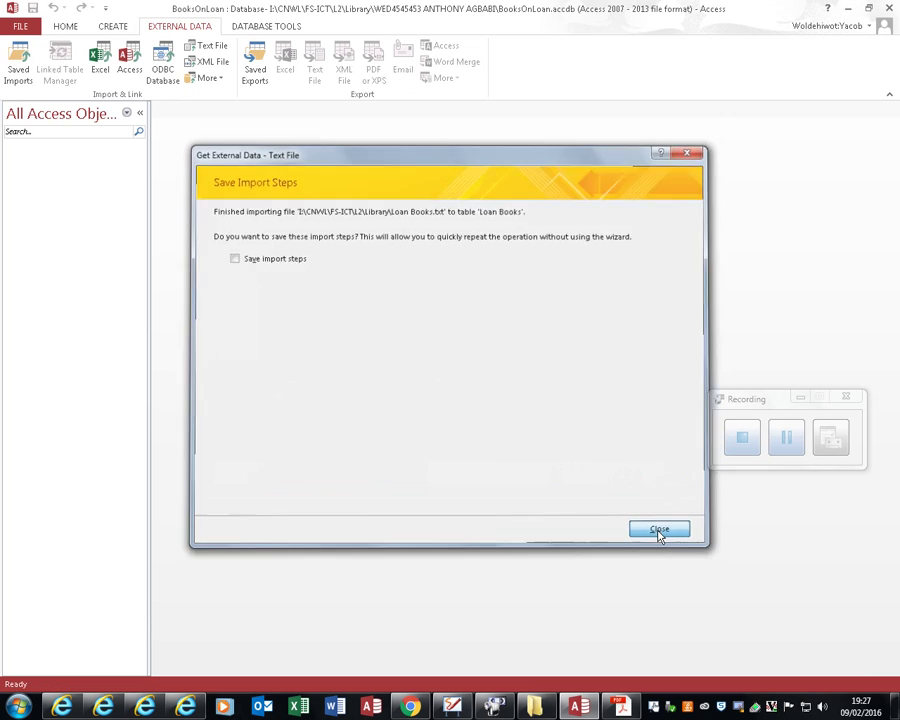
pyautogui.click(660, 528)
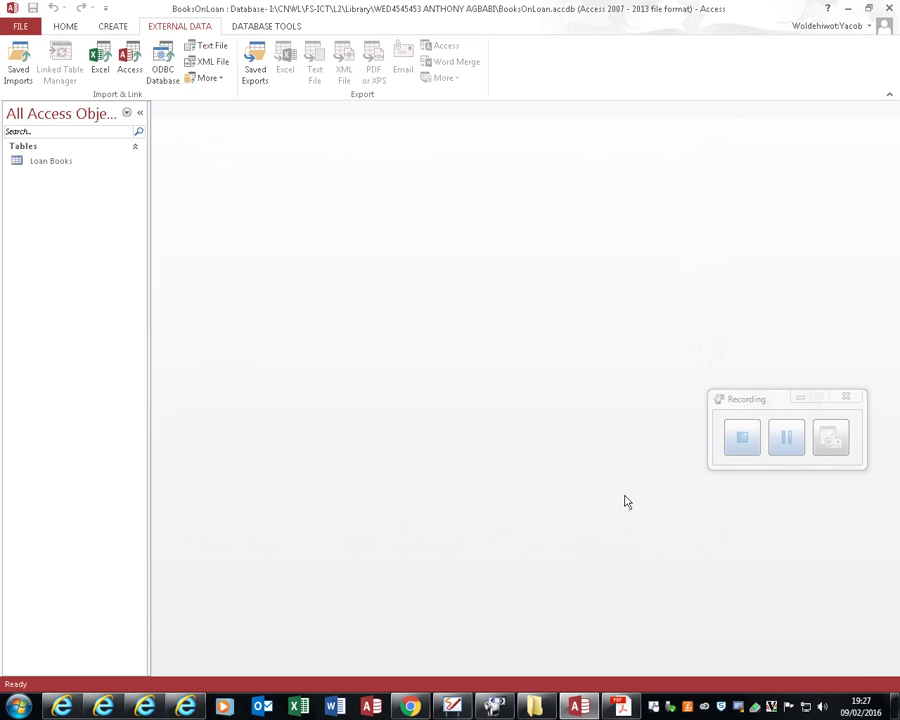
# Step: Open Loan Books in Design view and change the Price (£) field to Currency
pyautogui.doubleClick(55, 162)
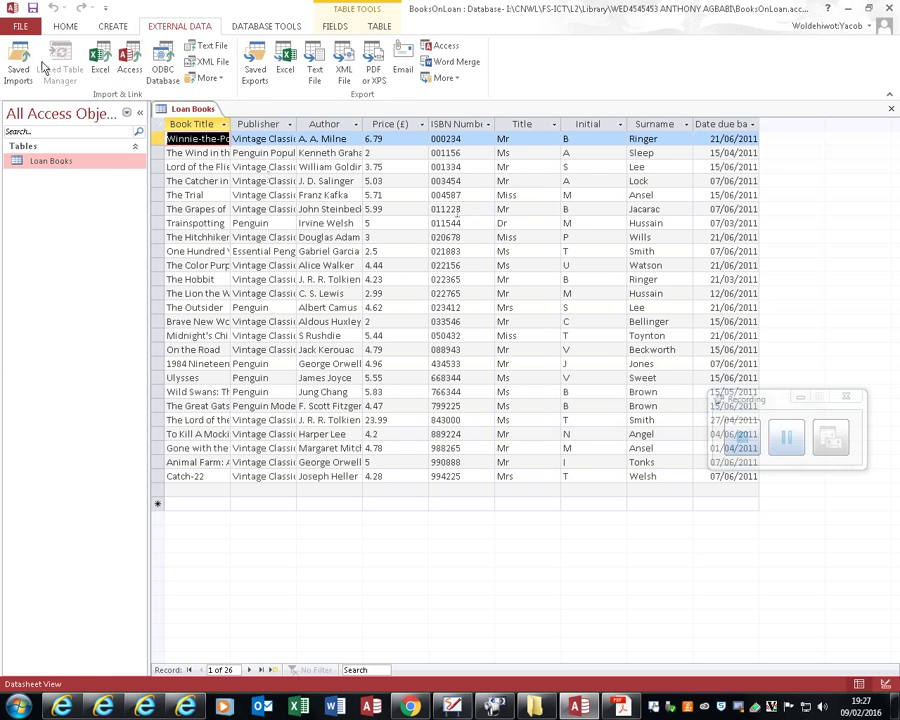
pyautogui.click(65, 26)
pyautogui.click(14, 48)
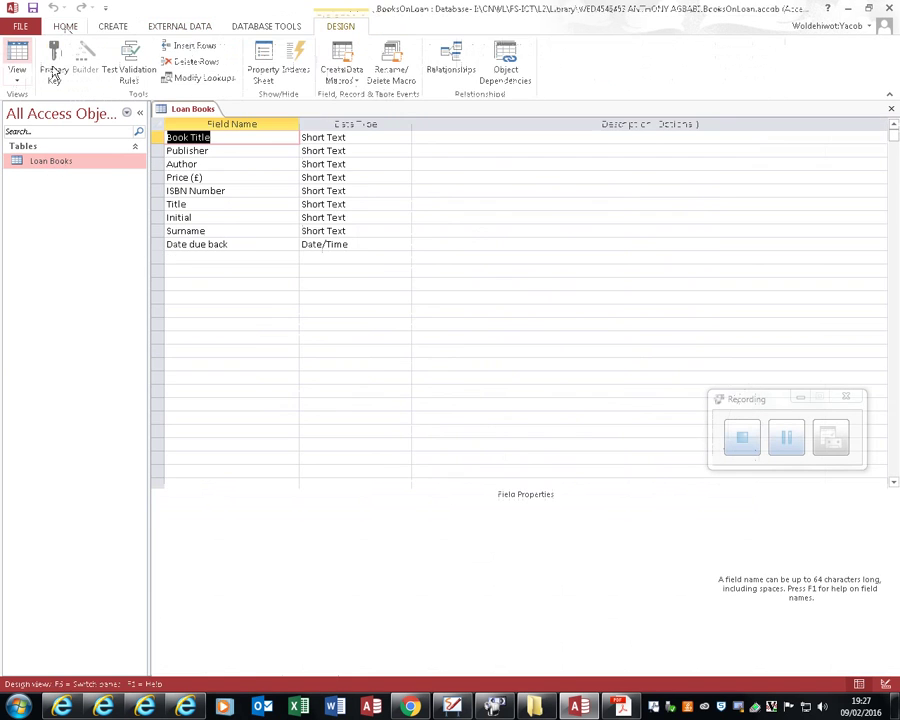
pyautogui.click(190, 244)
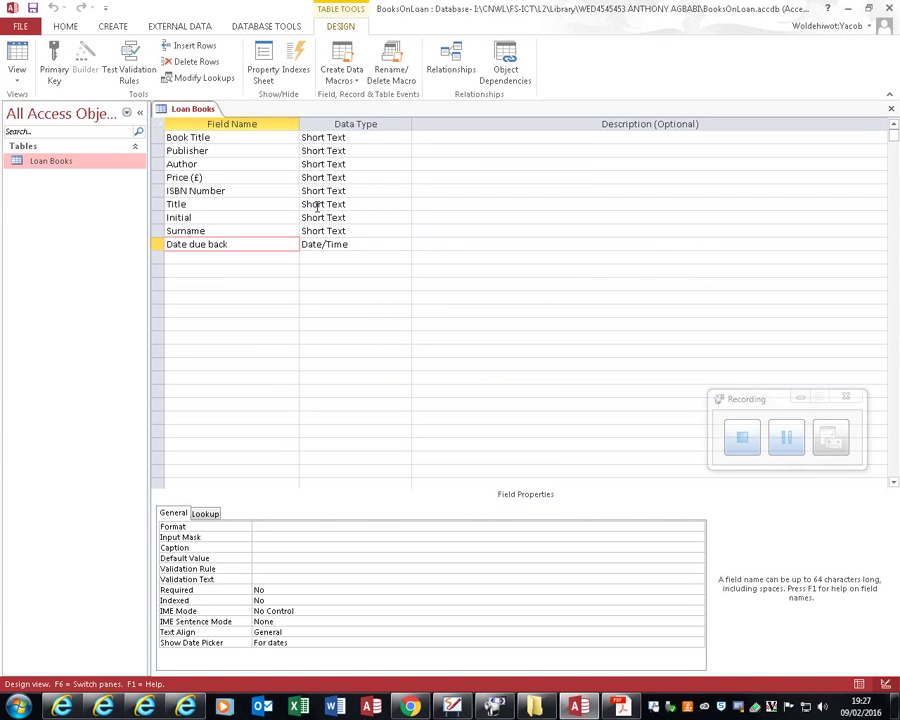
pyautogui.click(215, 176)
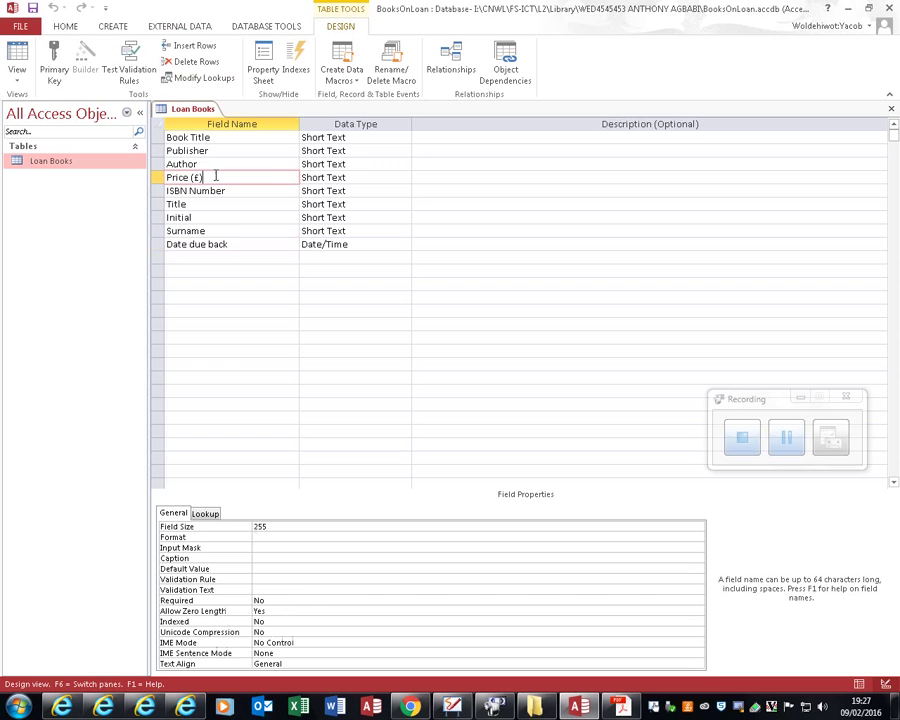
pyautogui.click(388, 177)
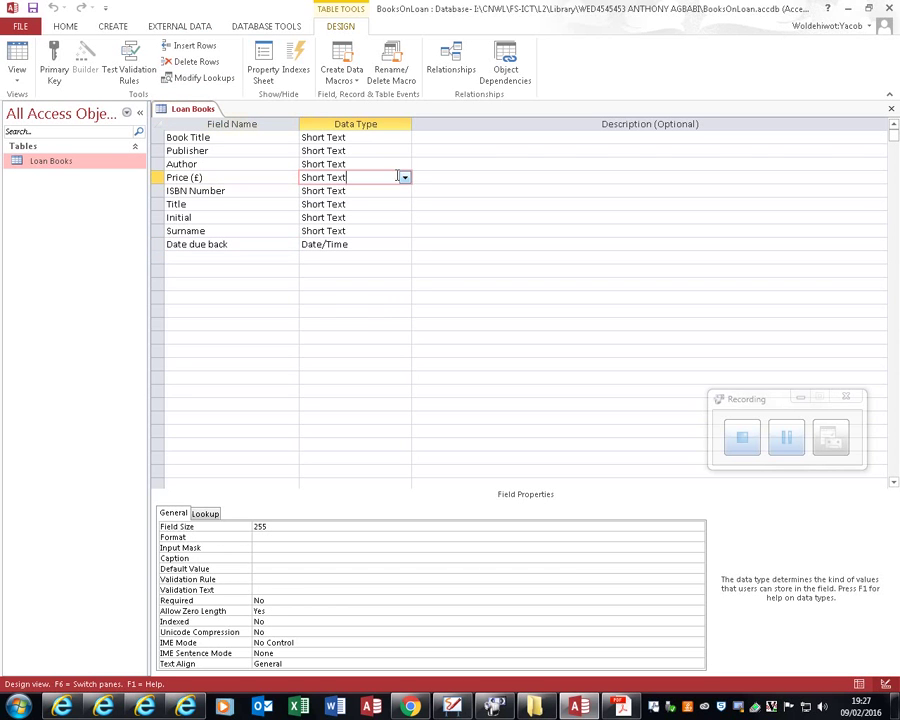
pyautogui.click(403, 177)
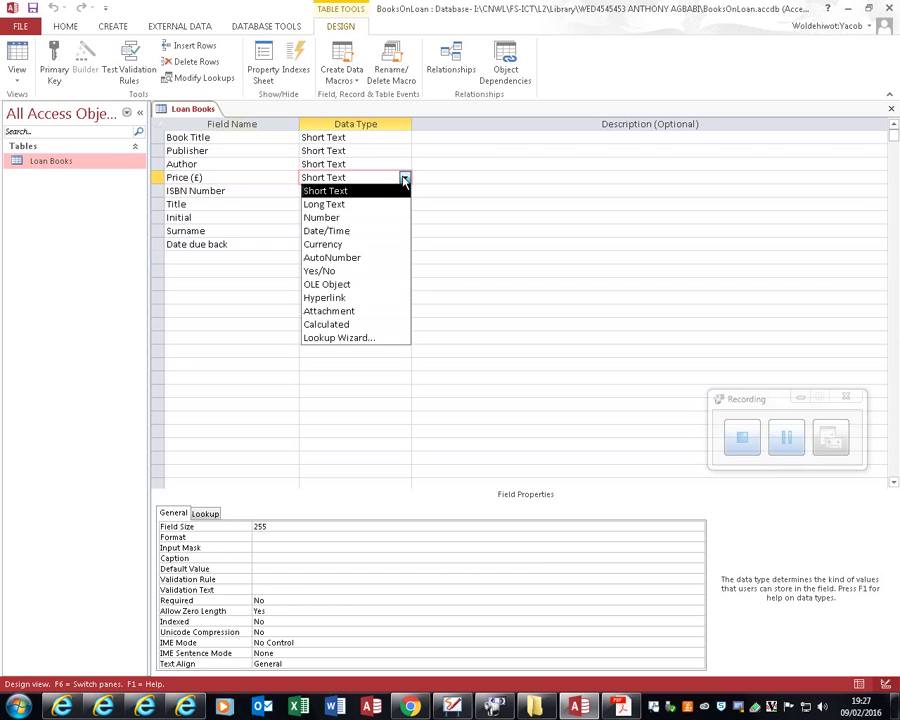
pyautogui.click(340, 246)
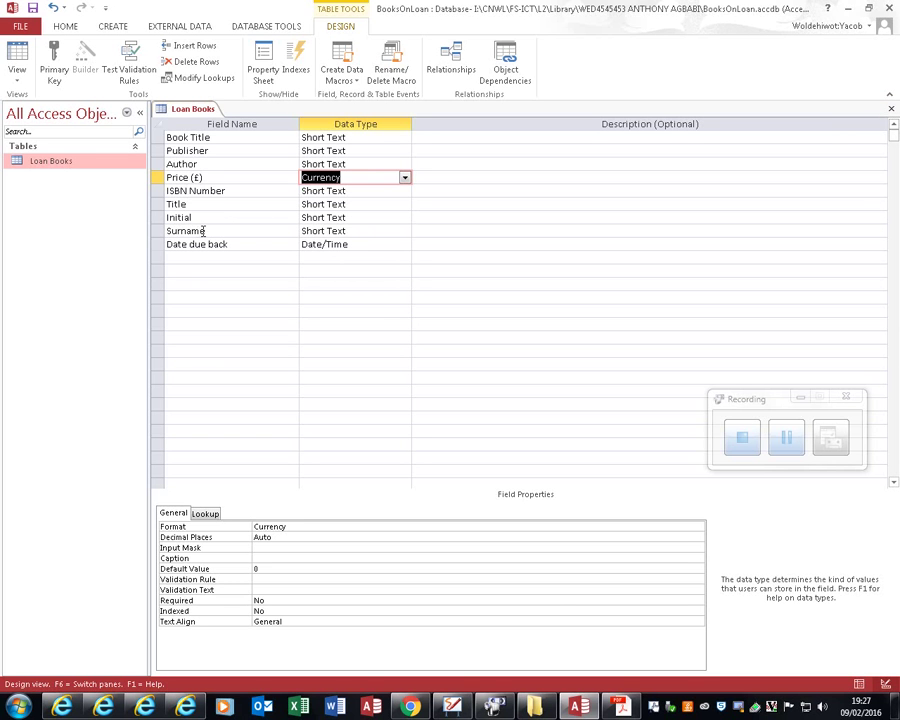
# Step: Save the Loan Books design, accepting the data-loss warning, and reopen its 26 records
pyautogui.click(617, 706)
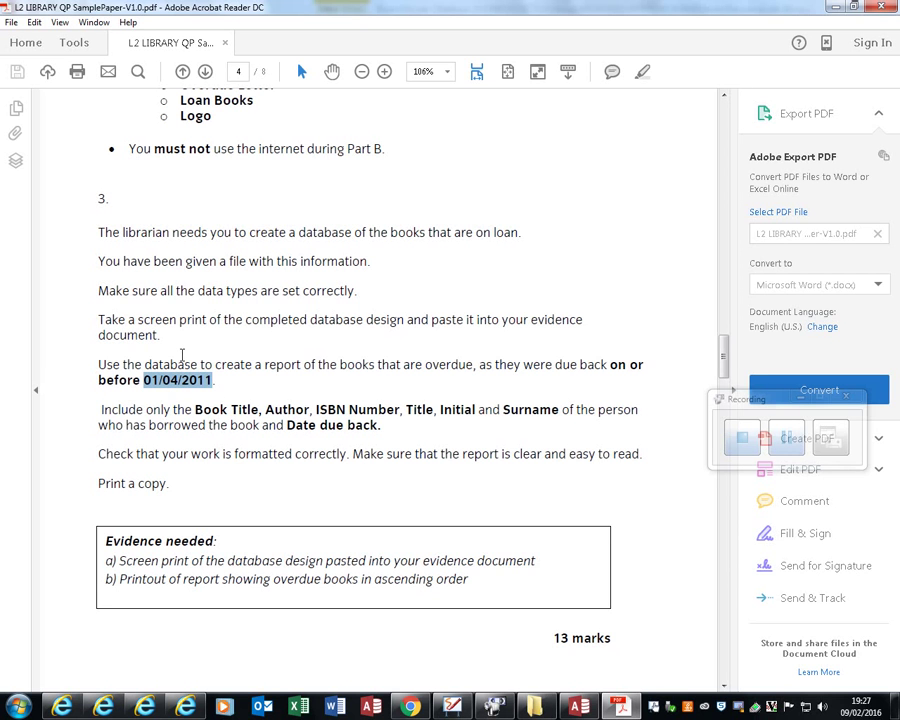
pyautogui.hotkey('alt', 'Tab')
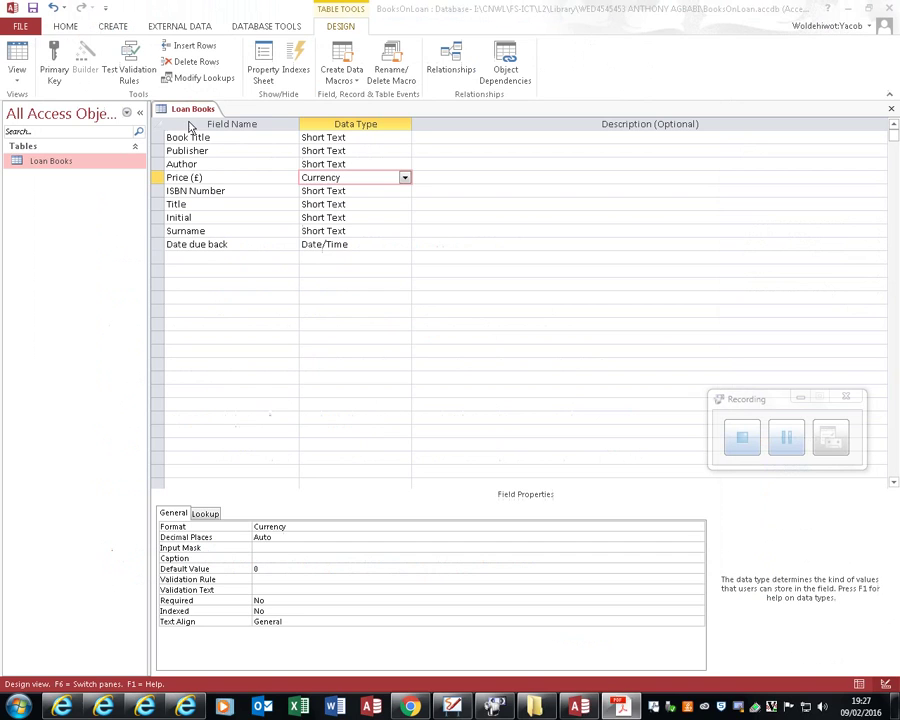
pyautogui.click(891, 108)
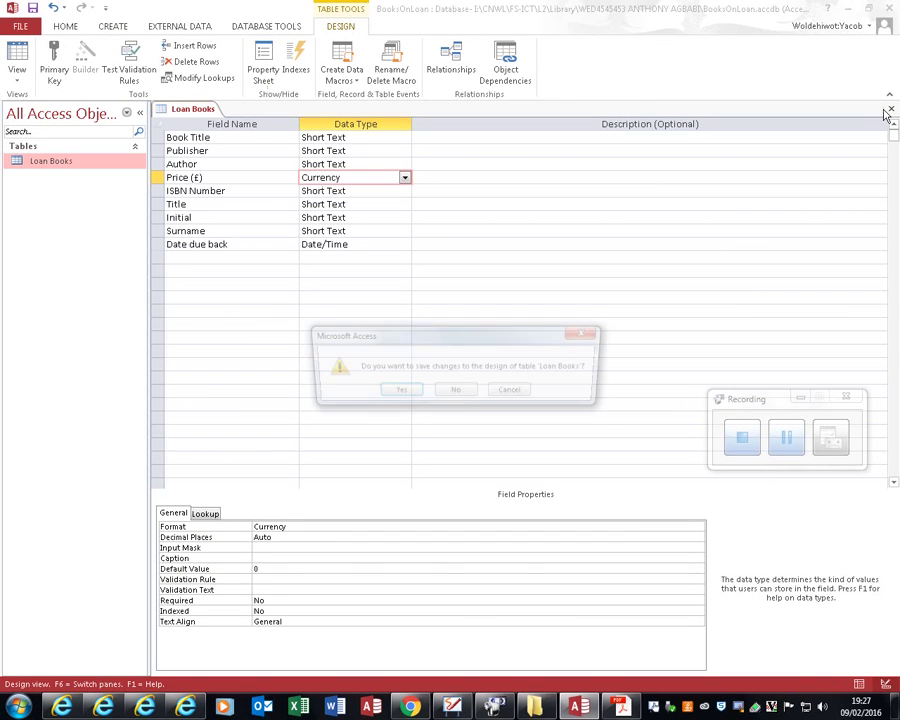
pyautogui.click(396, 392)
pyautogui.click(428, 401)
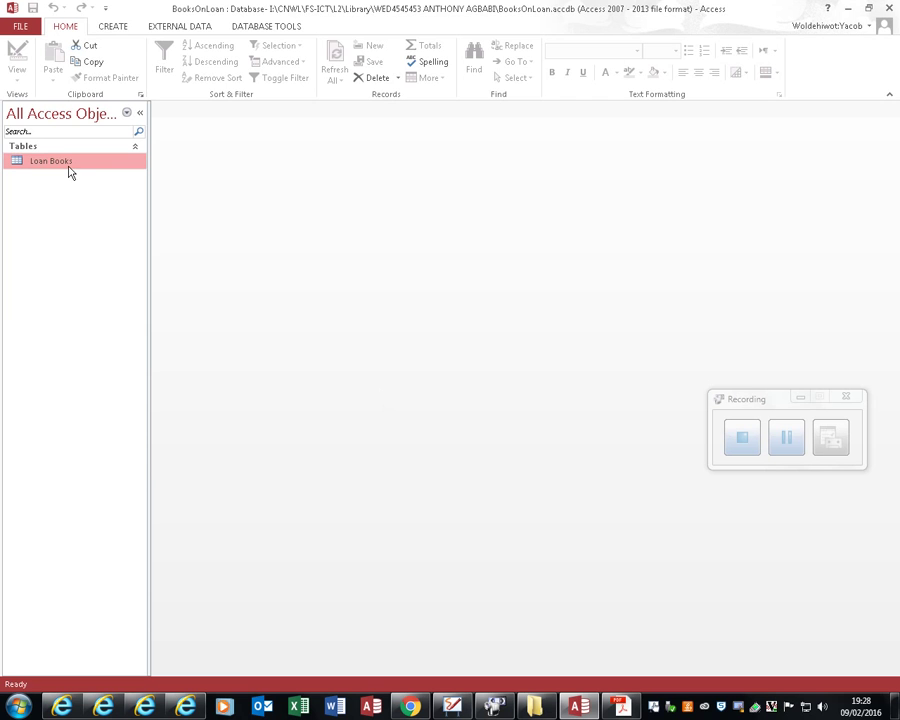
pyautogui.doubleClick(68, 166)
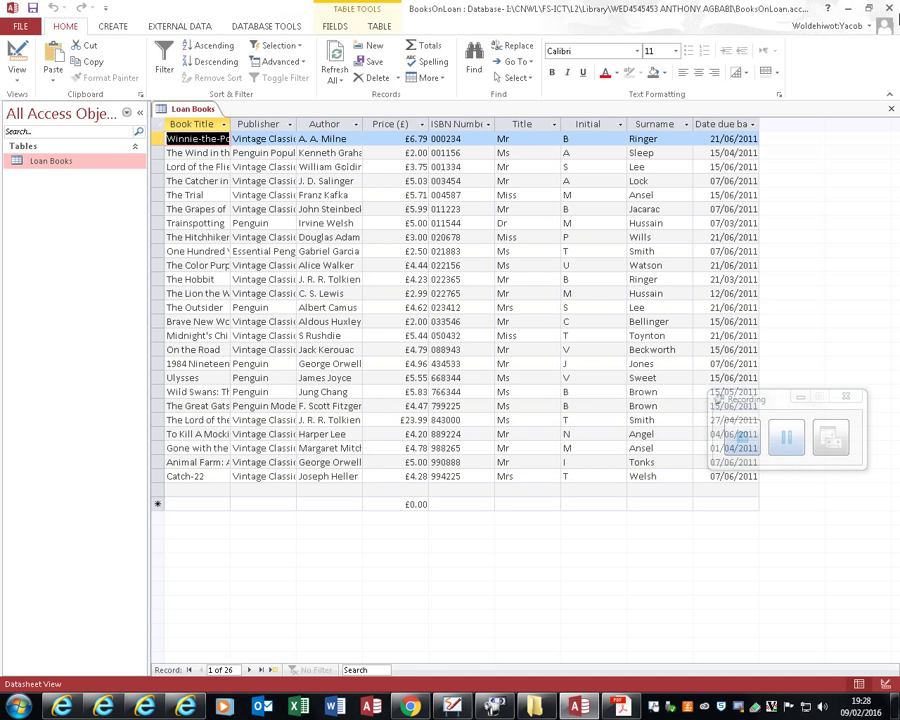
# Step: Close the datasheet and start a new query design with the Loan Books table added
pyautogui.click(890, 108)
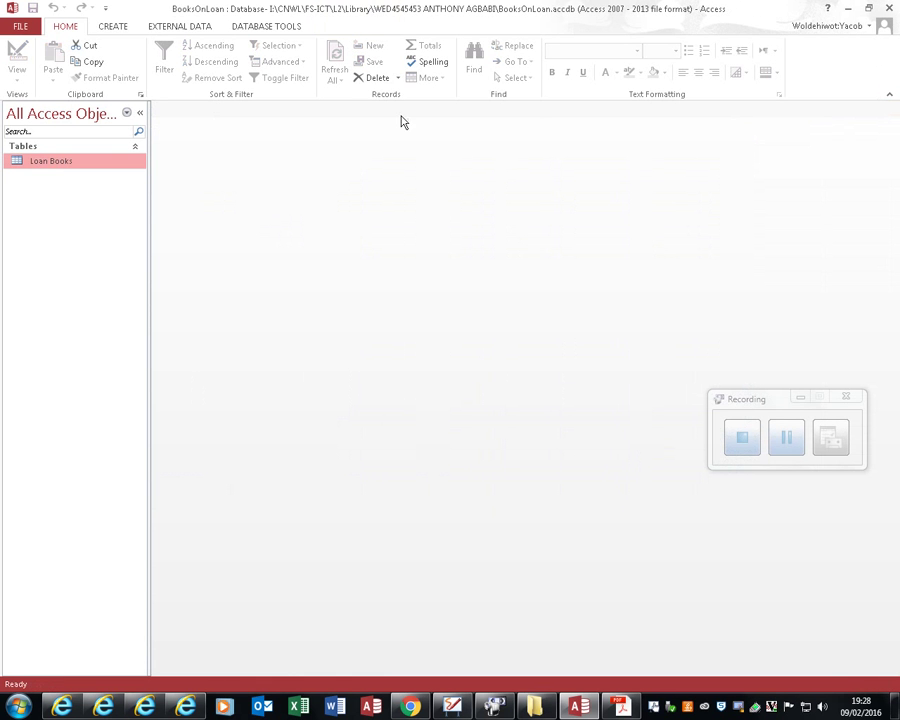
pyautogui.click(115, 27)
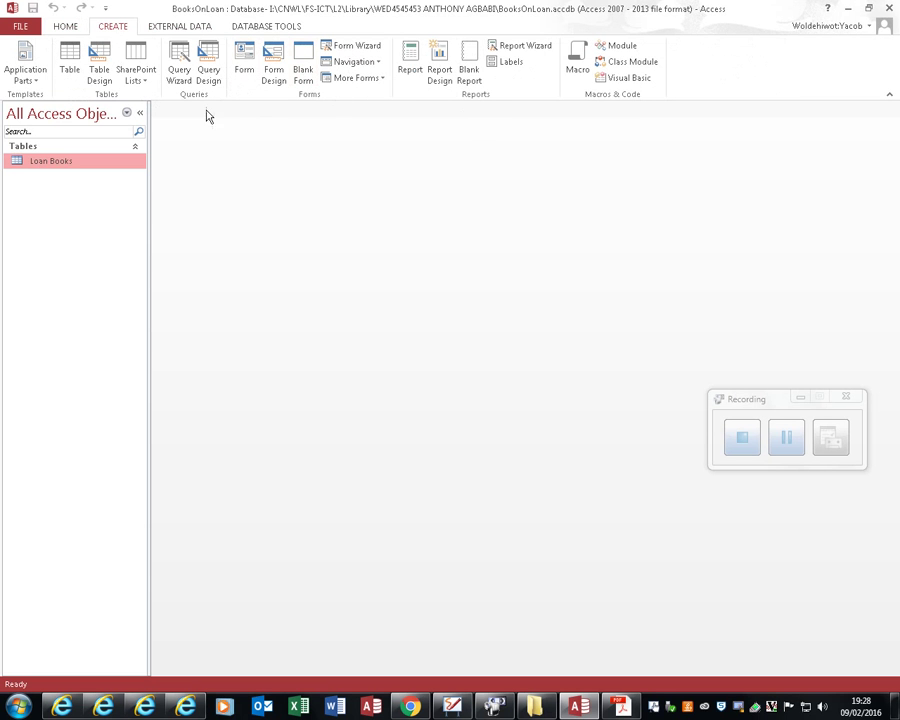
pyautogui.click(208, 68)
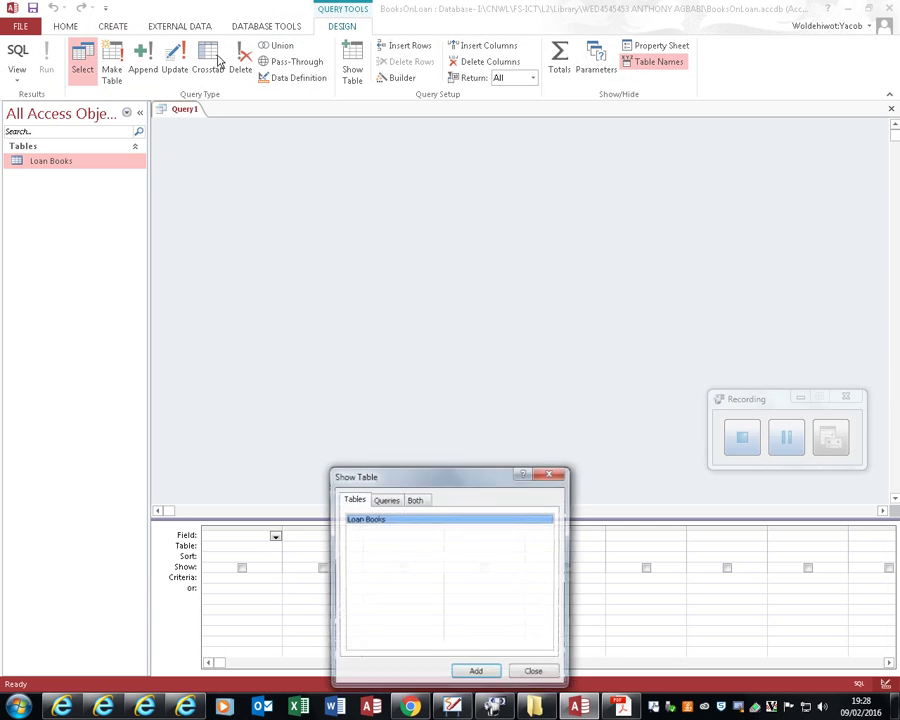
pyautogui.click(476, 673)
pyautogui.click(535, 673)
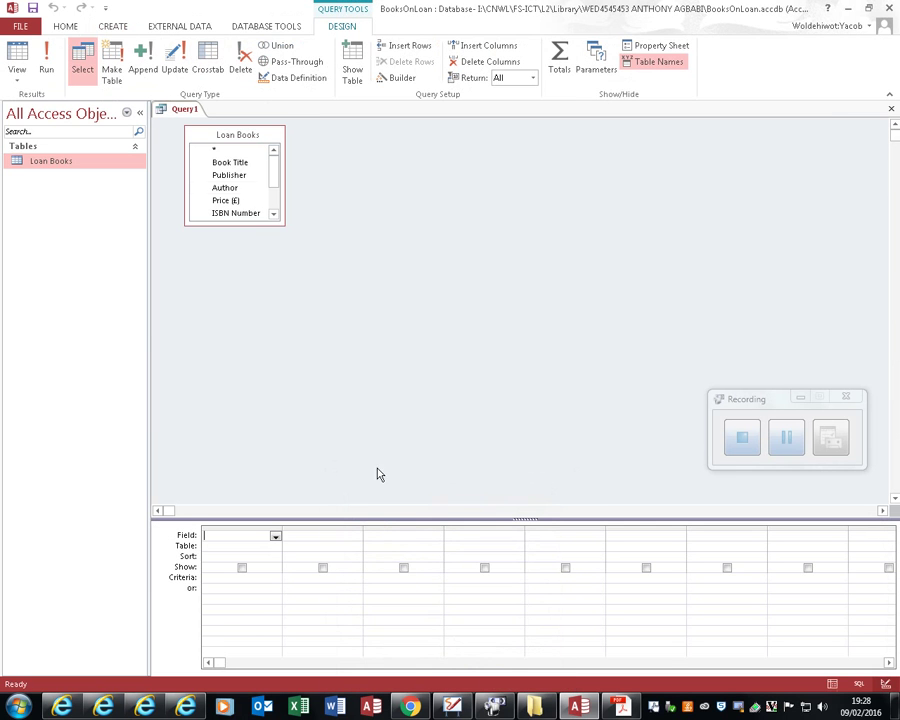
# Step: Add all Loan Books fields to the grid and give Date due back the criterion <=01/04/2011
pyautogui.moveTo(251, 226); pyautogui.dragTo(310, 413)
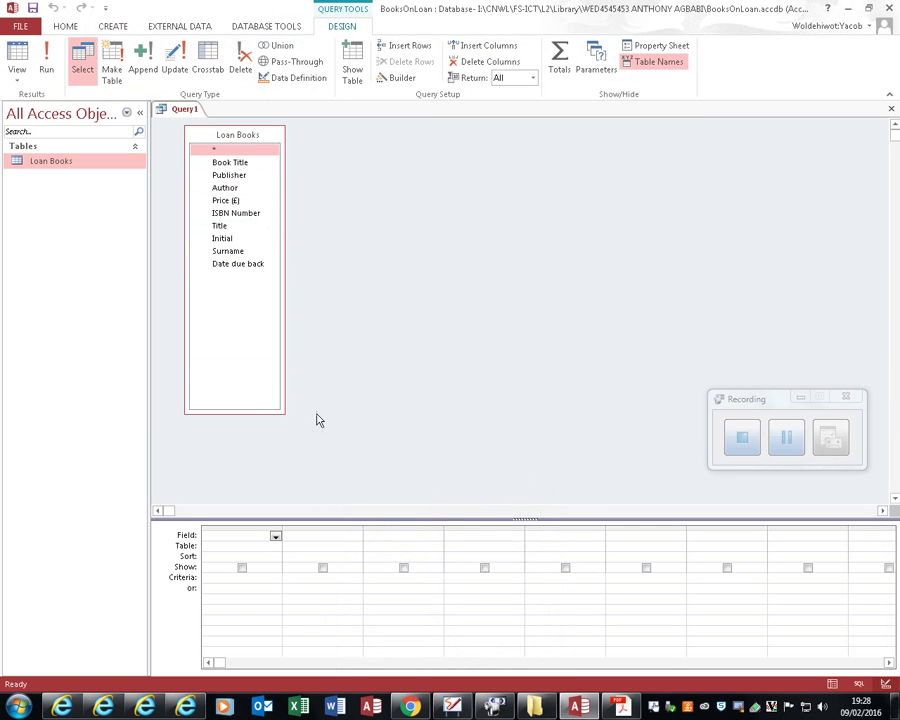
pyautogui.click(236, 167)
pyautogui.hotkey('shift', 'Down')
pyautogui.hotkey('shift', 'Down')
pyautogui.hotkey('shift', 'Down')
pyautogui.hotkey('shift', 'Down')
pyautogui.hotkey('shift', 'Down')
pyautogui.hotkey('shift', 'Down')
pyautogui.hotkey('shift', 'Down')
pyautogui.hotkey('shift', 'Down')
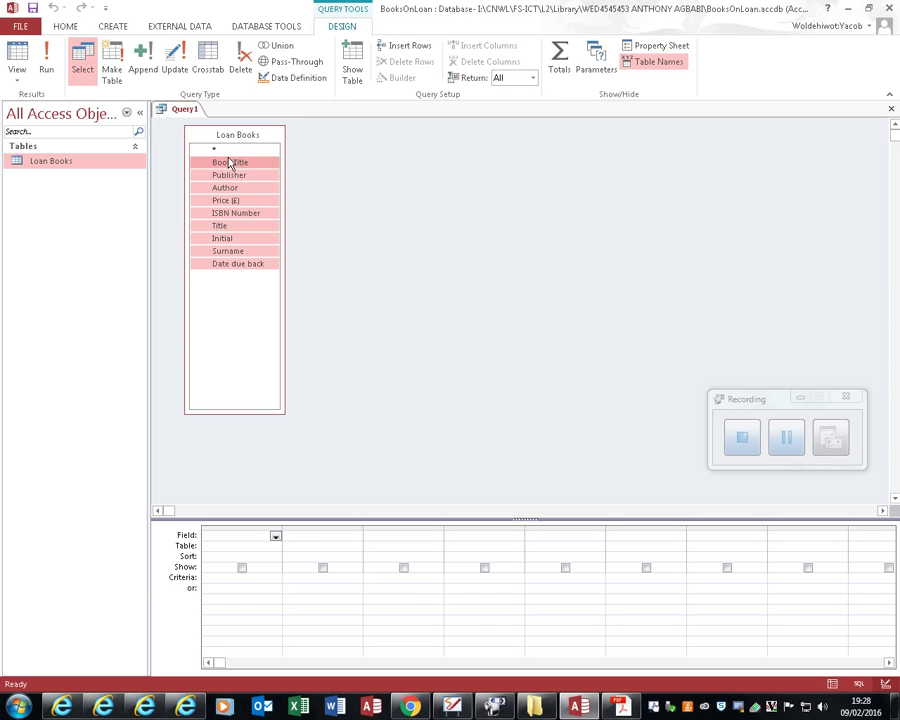
pyautogui.moveTo(232, 168); pyautogui.dragTo(252, 540)
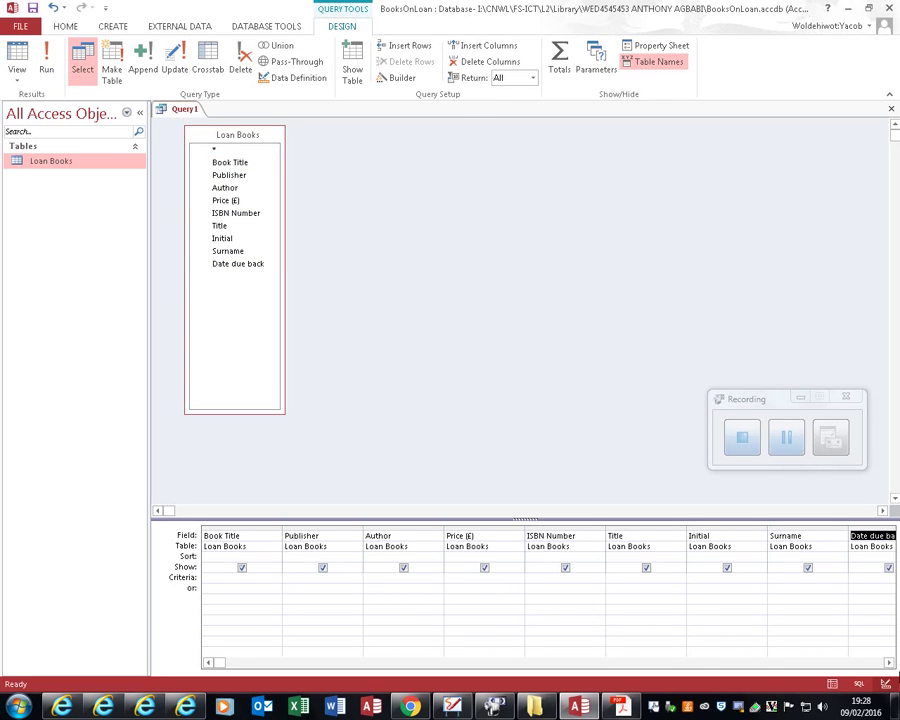
pyautogui.click(888, 662)
pyautogui.click(888, 662)
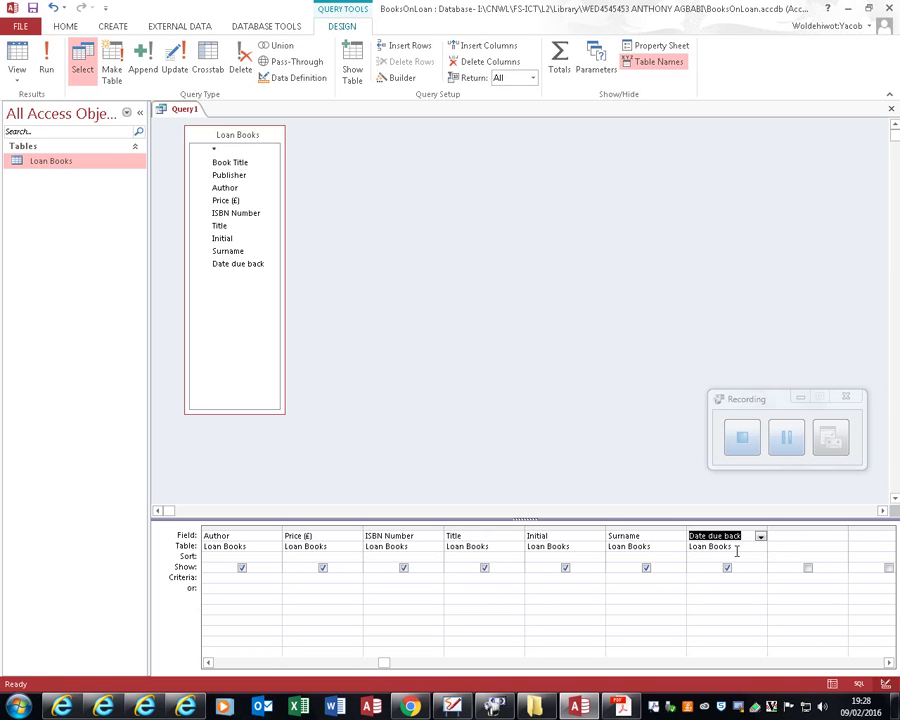
pyautogui.click(722, 578)
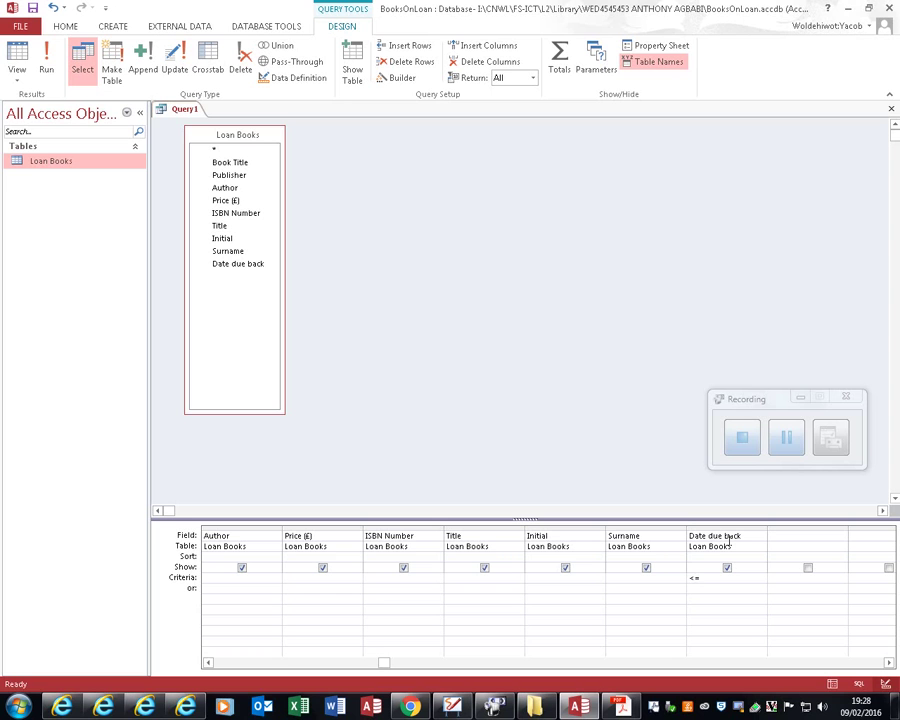
pyautogui.write('<=01/04/2011')
# Step: Save the query object under the name OverdueBooks01/04/2011 through File > Save As
pyautogui.click(30, 26)
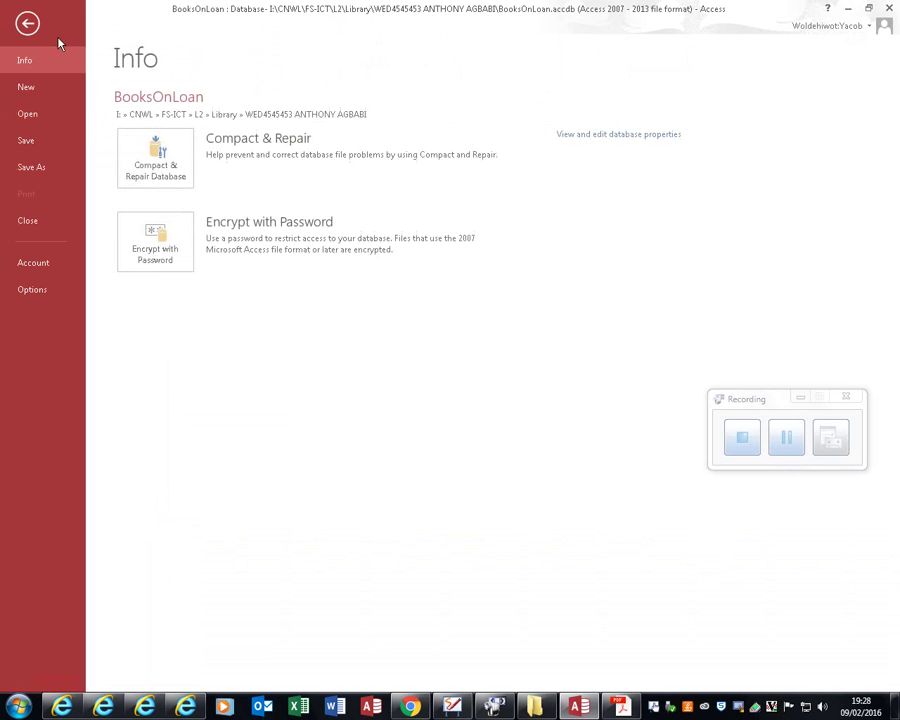
pyautogui.click(20, 167)
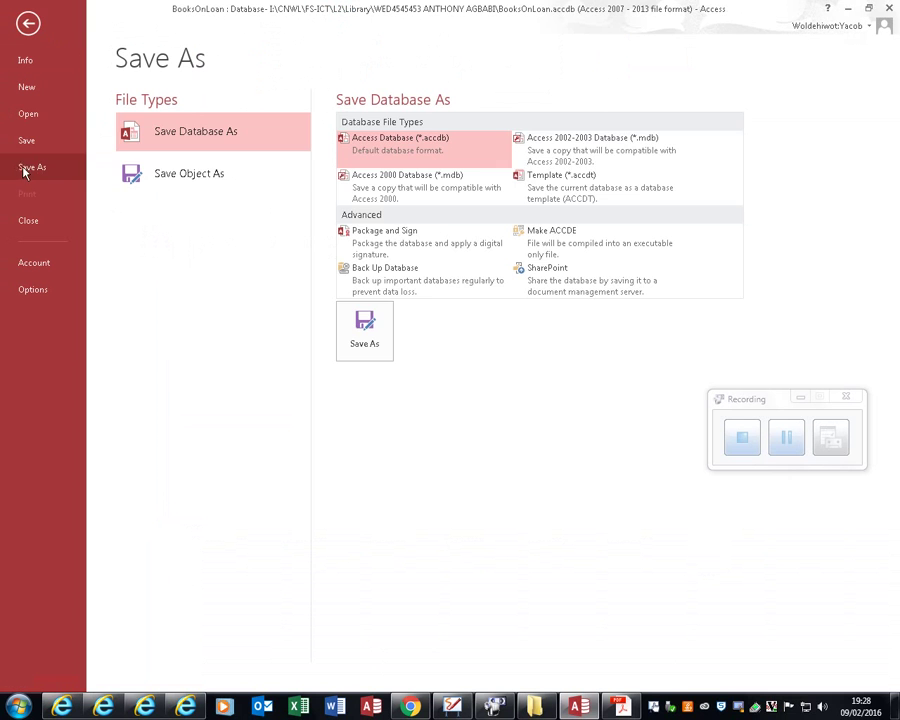
pyautogui.click(235, 180)
pyautogui.click(372, 268)
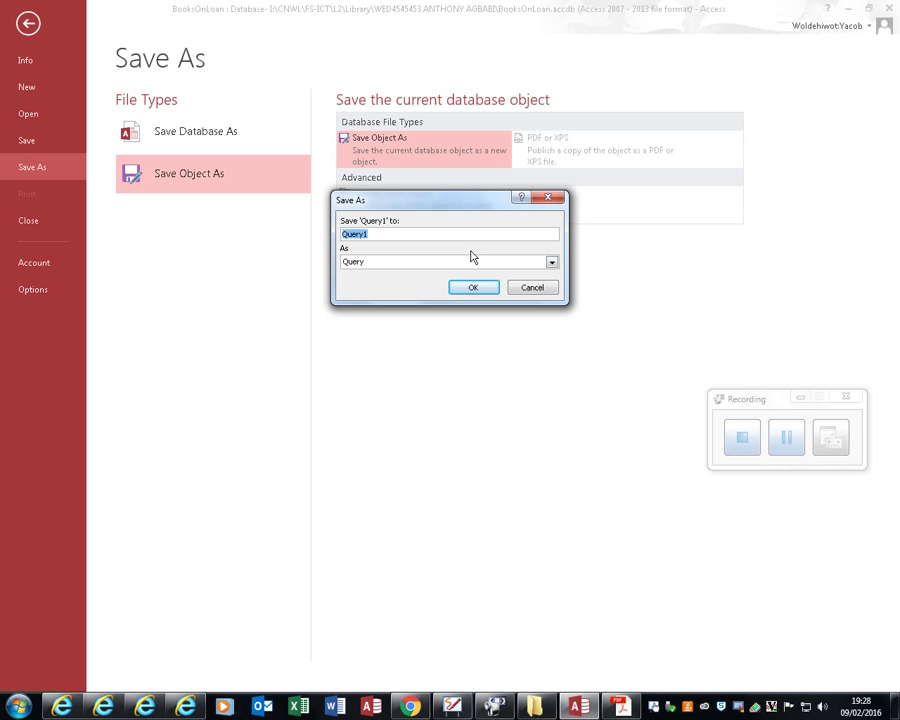
pyautogui.write('OverdueBooks')
pyautogui.write('01/04/2011')
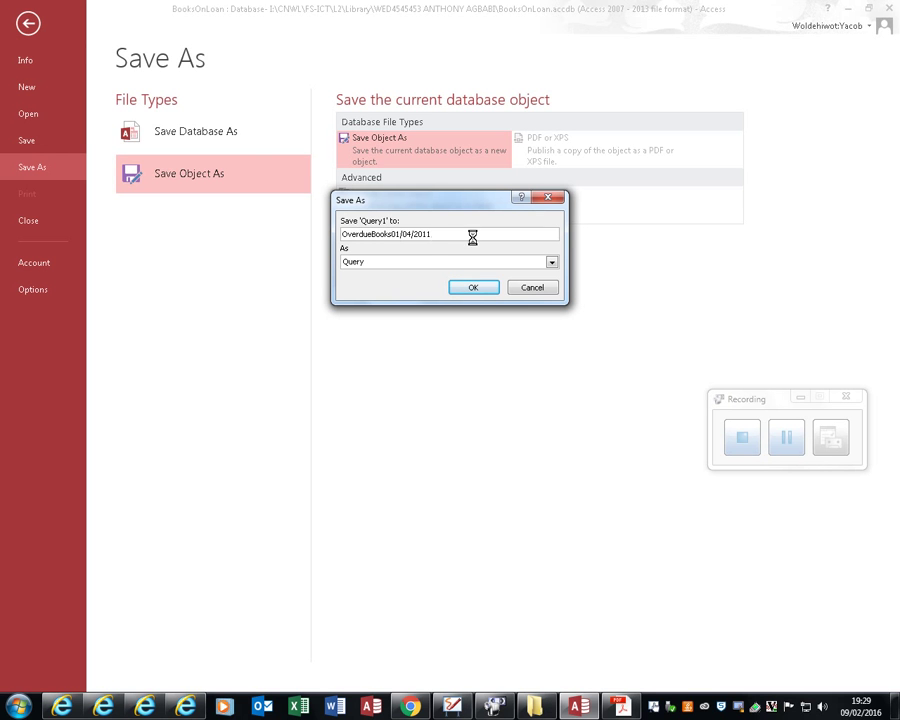
pyautogui.press('Return')
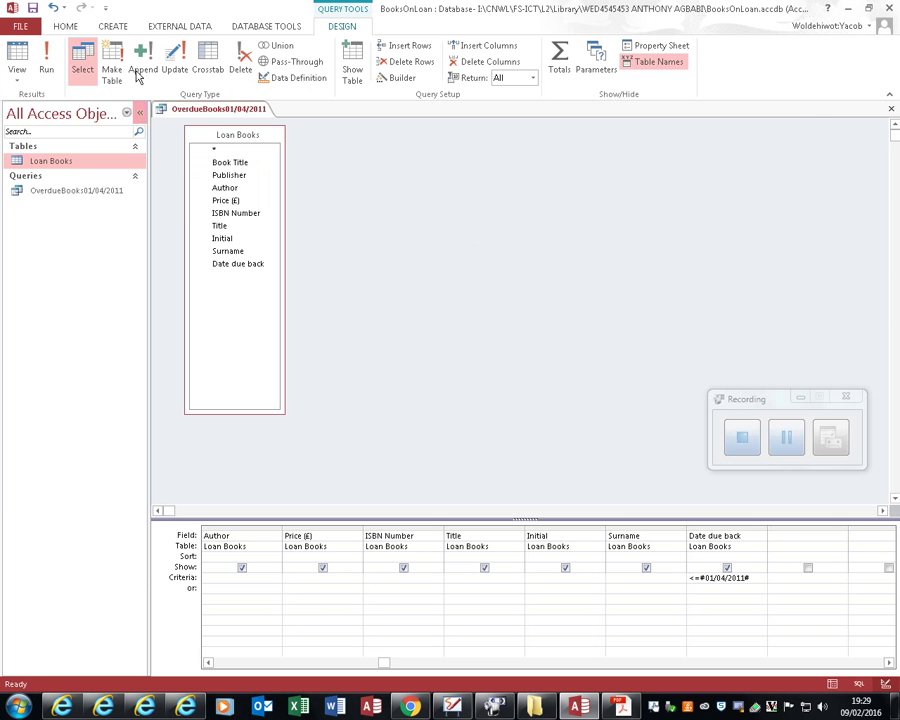
# Step: Run the query to list its 3 overdue loans, then launch the Report Wizard
pyautogui.click(45, 55)
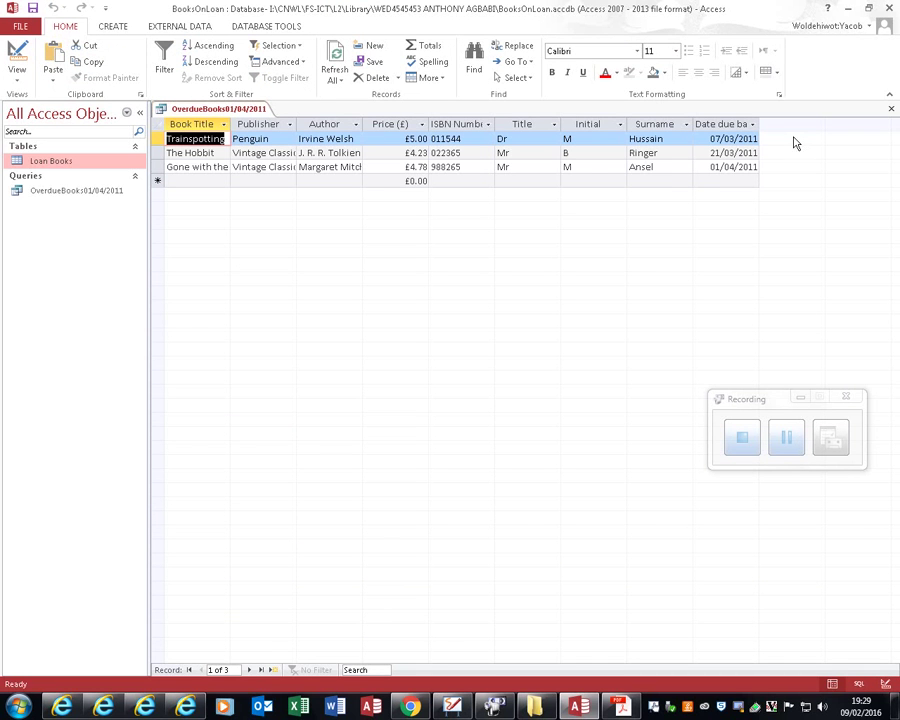
pyautogui.click(120, 26)
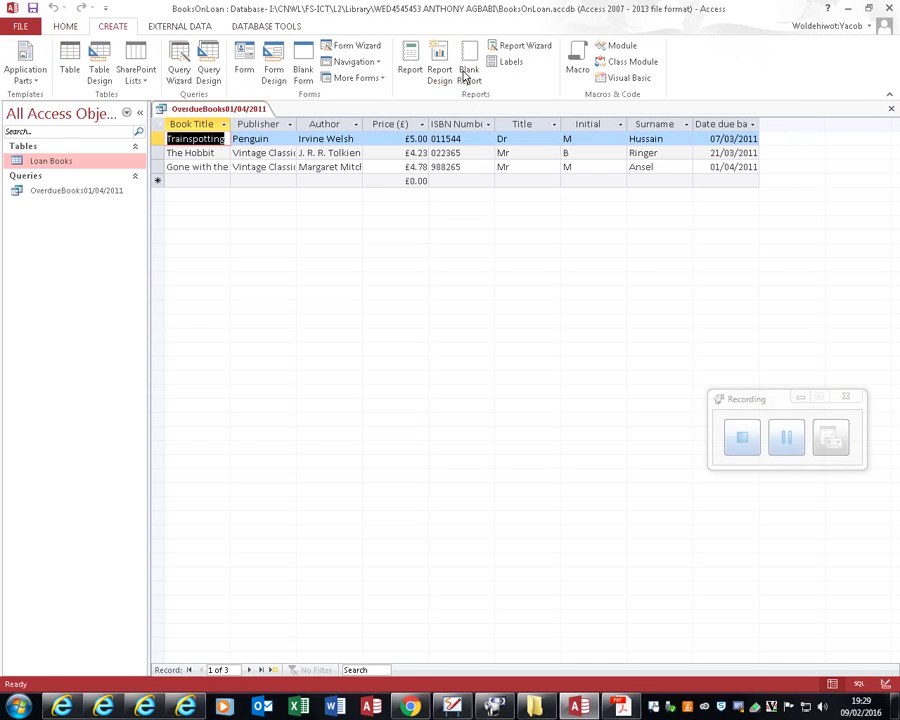
pyautogui.click(519, 46)
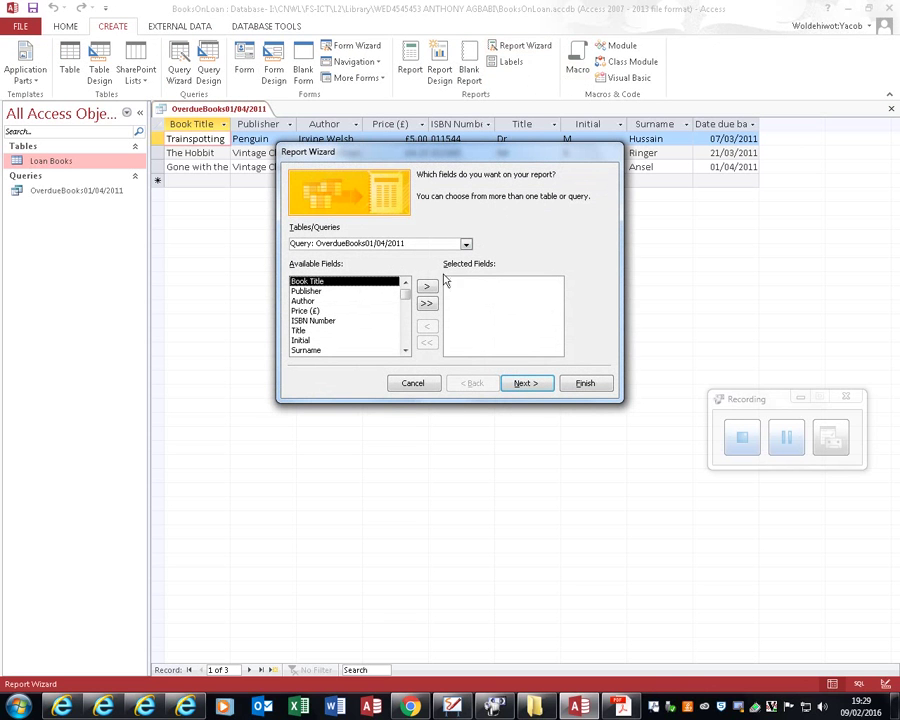
# Step: Build the OverdueBooks01/04/2011 report from every field of the overdue query in the Report Wizard
pyautogui.click(427, 303)
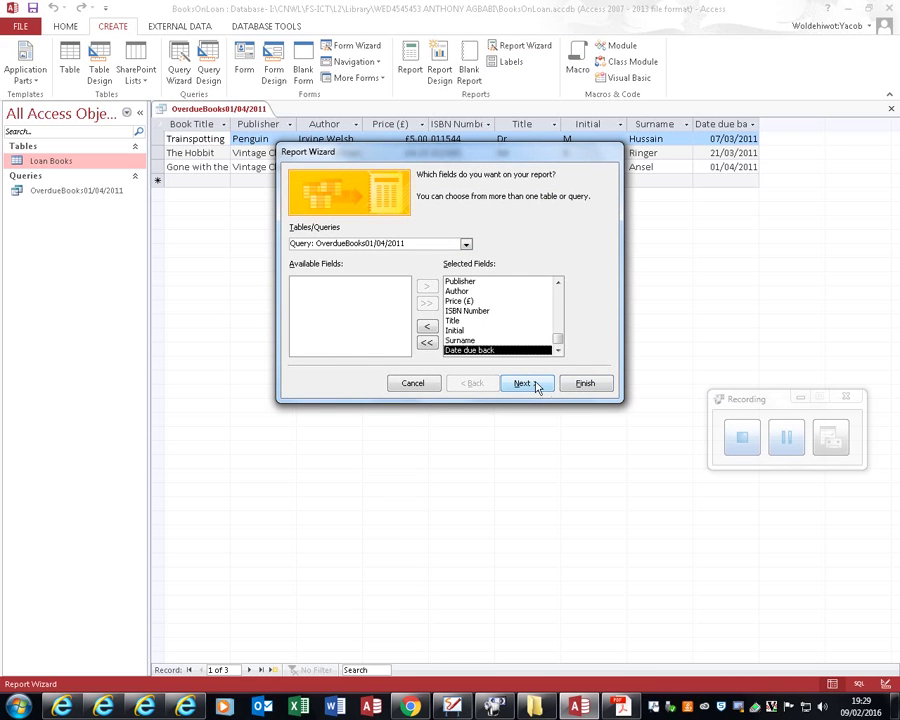
pyautogui.click(532, 383)
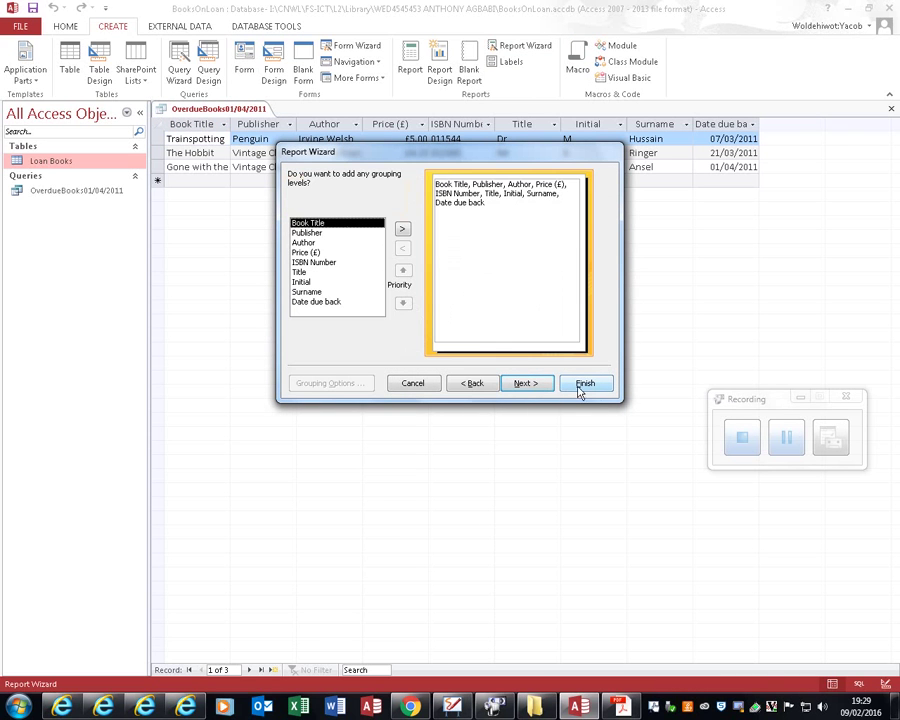
pyautogui.click(596, 387)
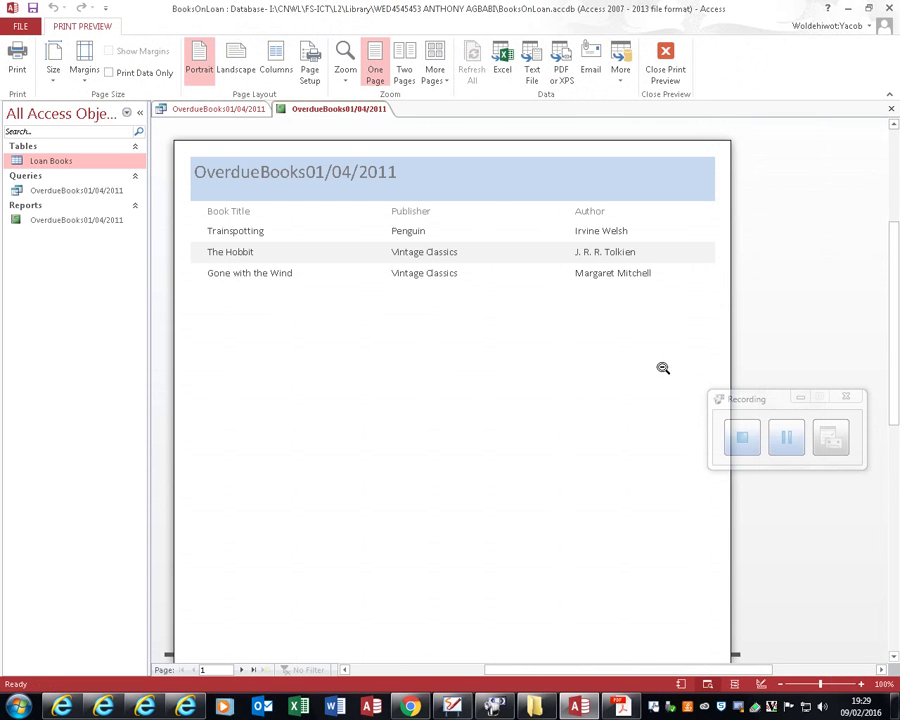
# Step: Set the report preview to landscape orientation and close print preview
pyautogui.click(236, 62)
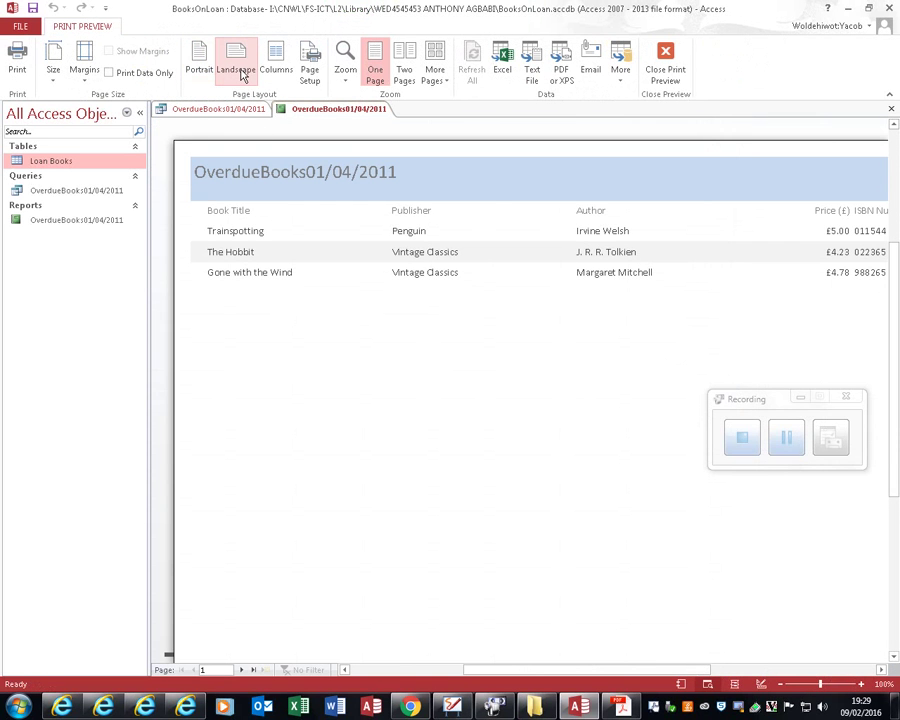
pyautogui.click(840, 670)
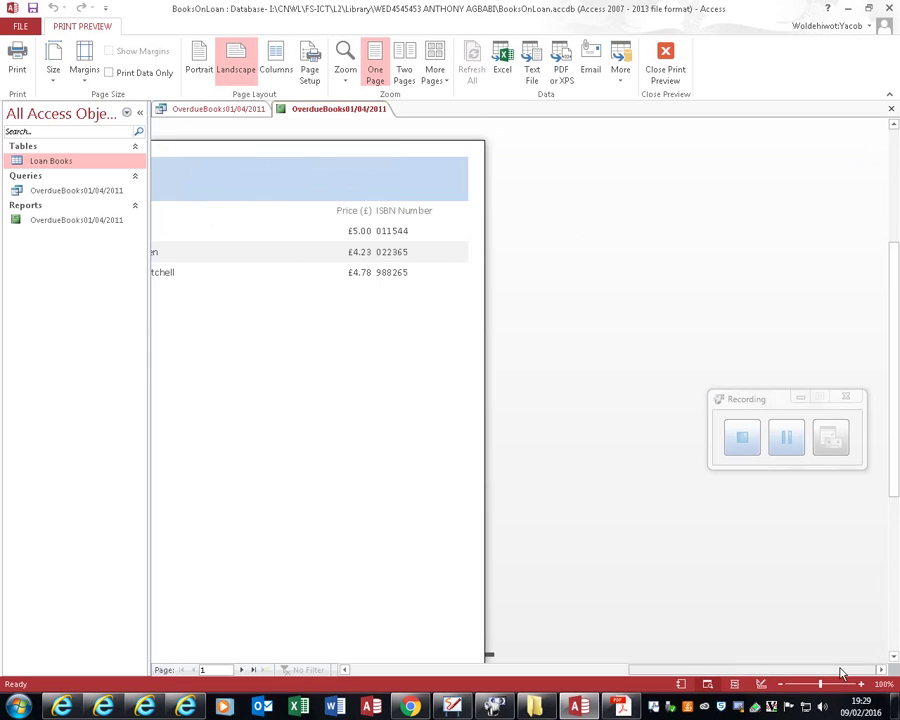
pyautogui.moveTo(668, 670); pyautogui.dragTo(600, 670)
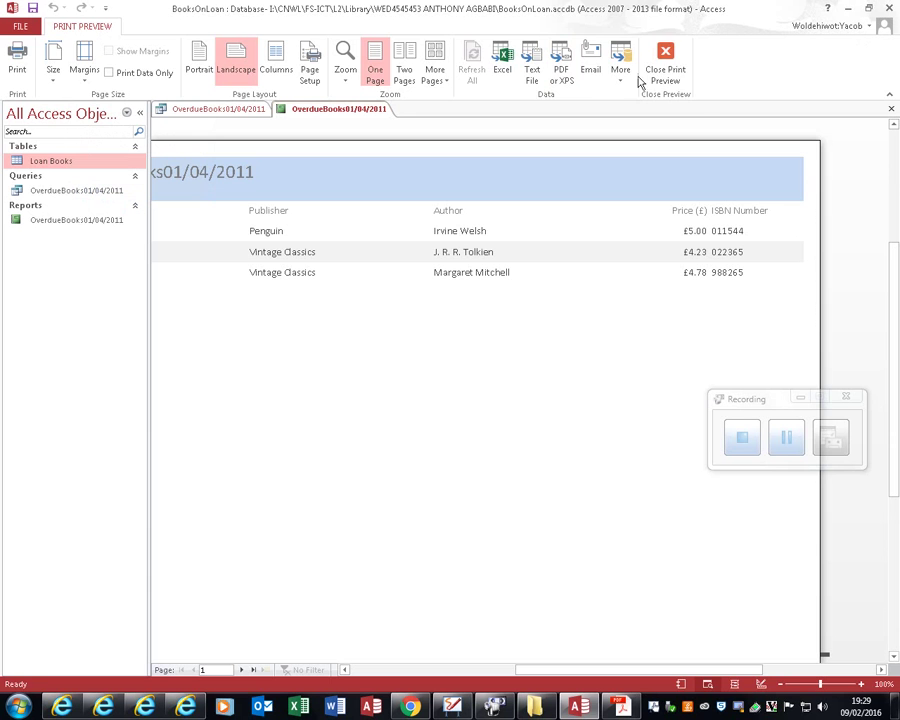
pyautogui.click(665, 57)
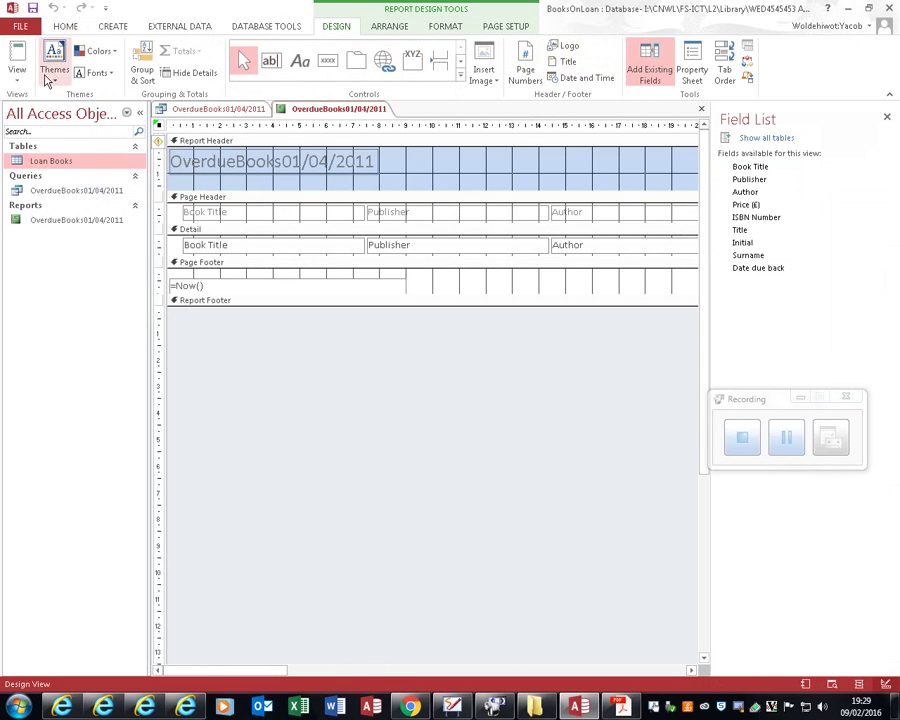
pyautogui.click(17, 72)
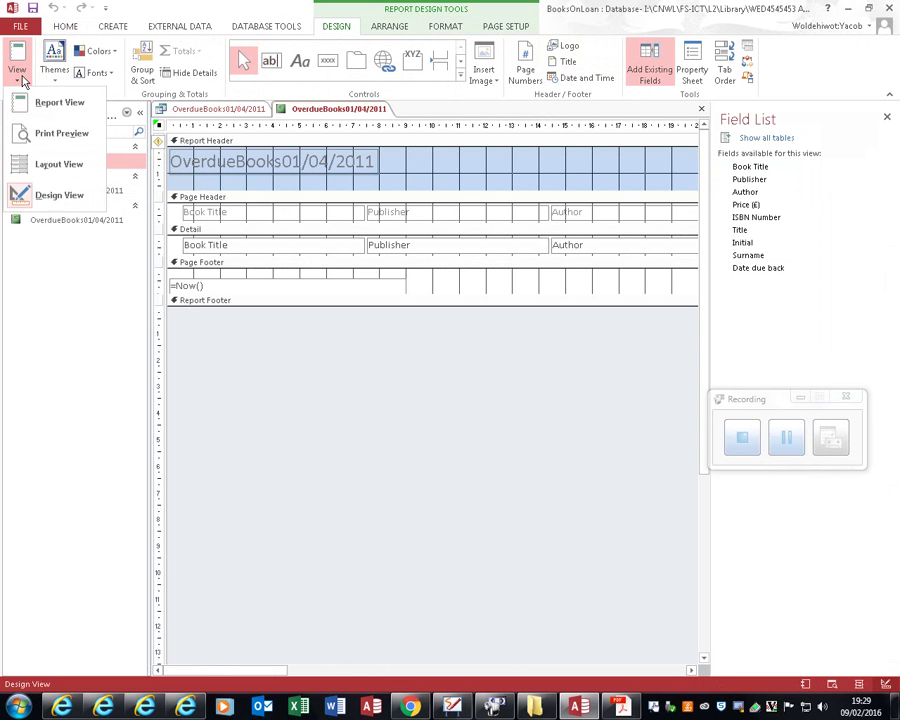
# Step: In Layout View, narrow the Publisher and Author columns
pyautogui.click(71, 167)
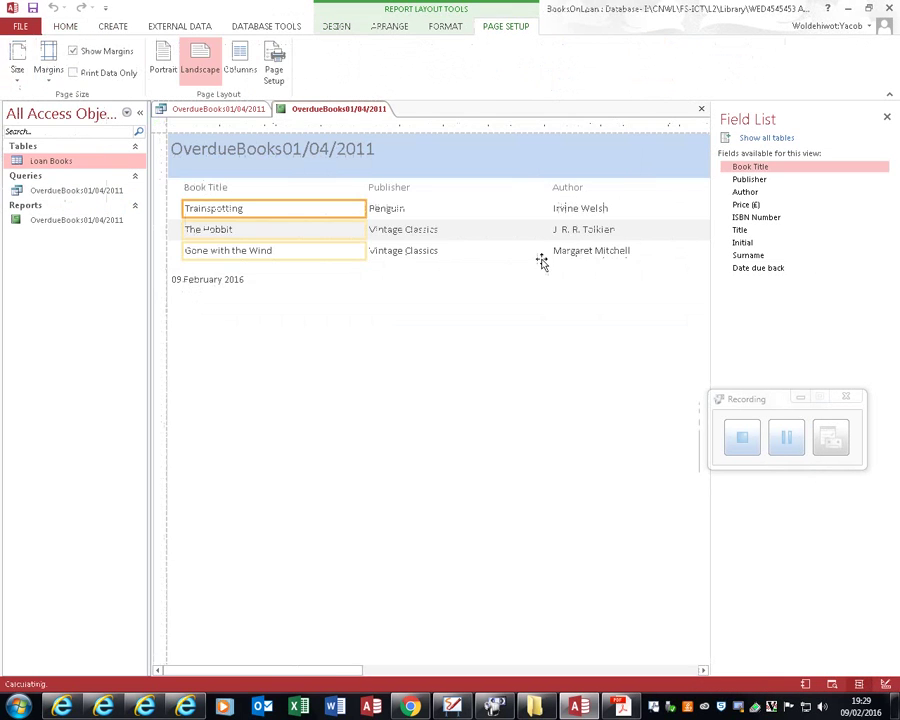
pyautogui.click(525, 229)
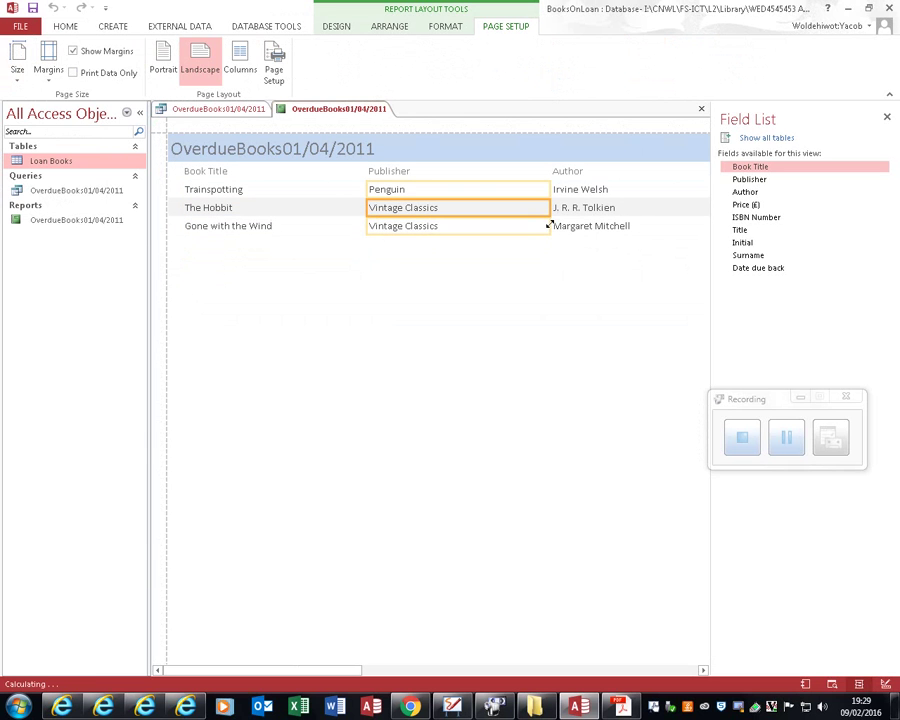
pyautogui.moveTo(548, 206); pyautogui.dragTo(464, 205)
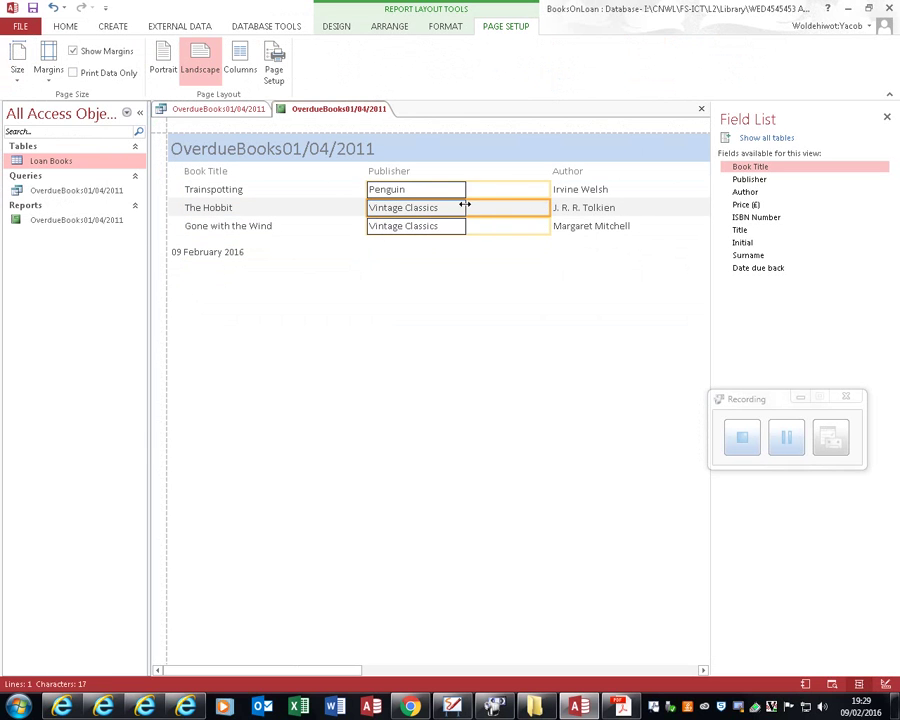
pyautogui.click(561, 210)
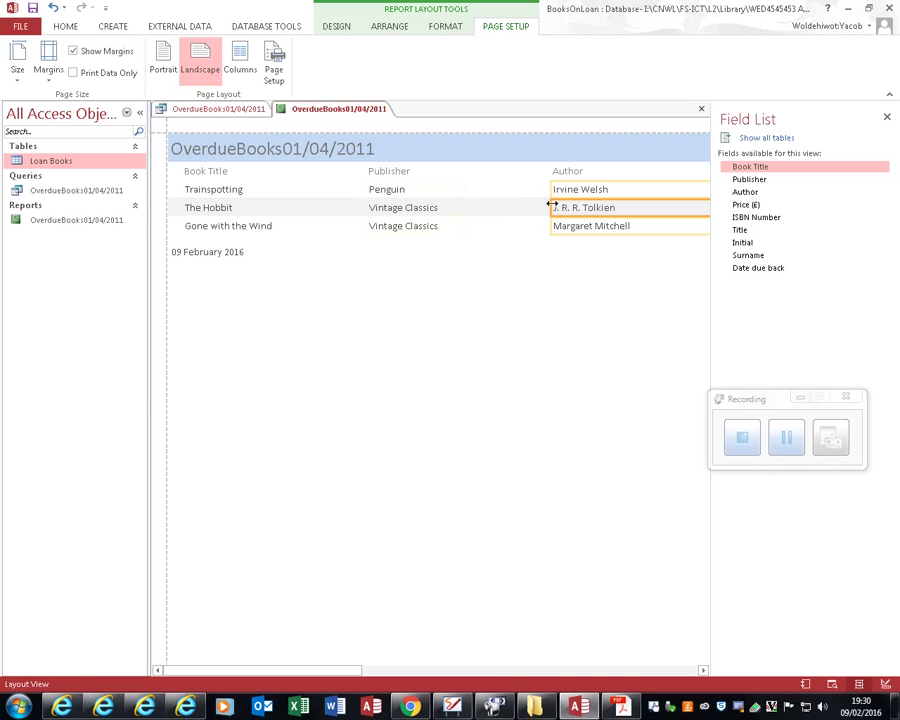
pyautogui.moveTo(551, 204); pyautogui.dragTo(478, 203)
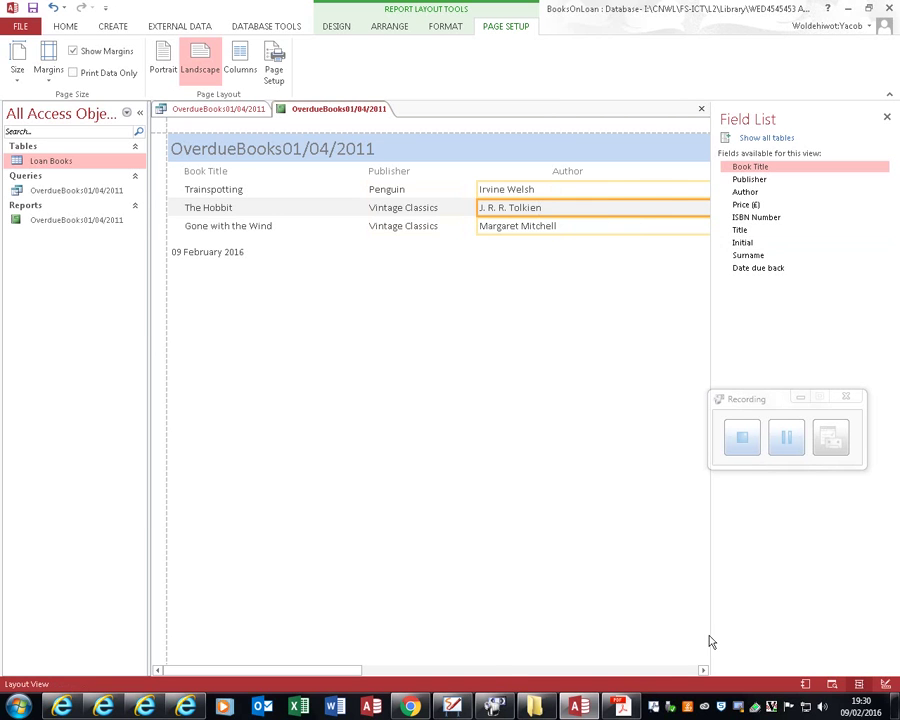
pyautogui.click(703, 670)
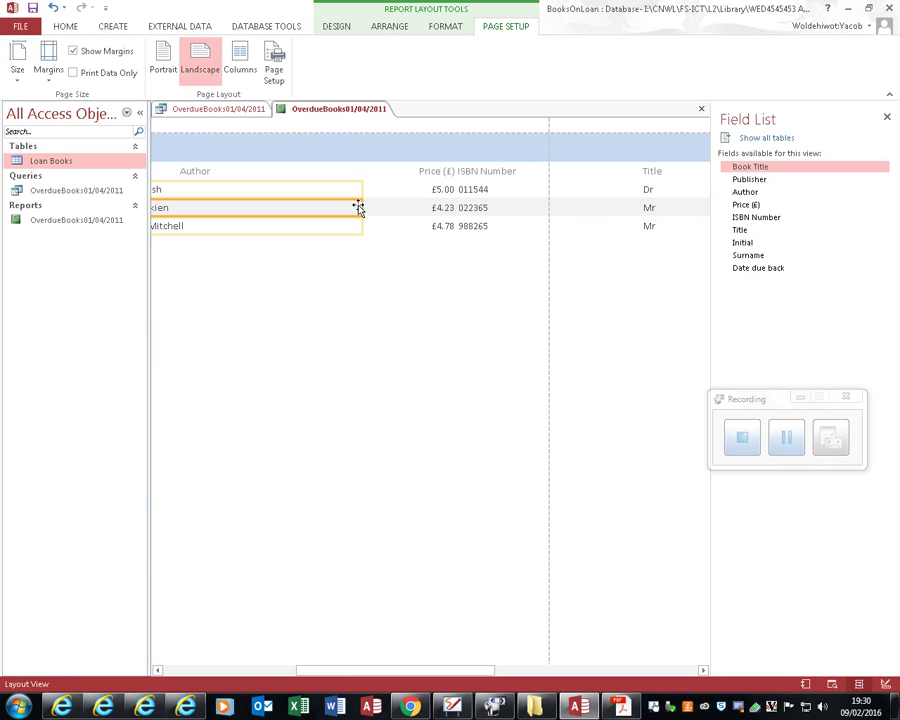
pyautogui.moveTo(362, 207); pyautogui.dragTo(195, 205)
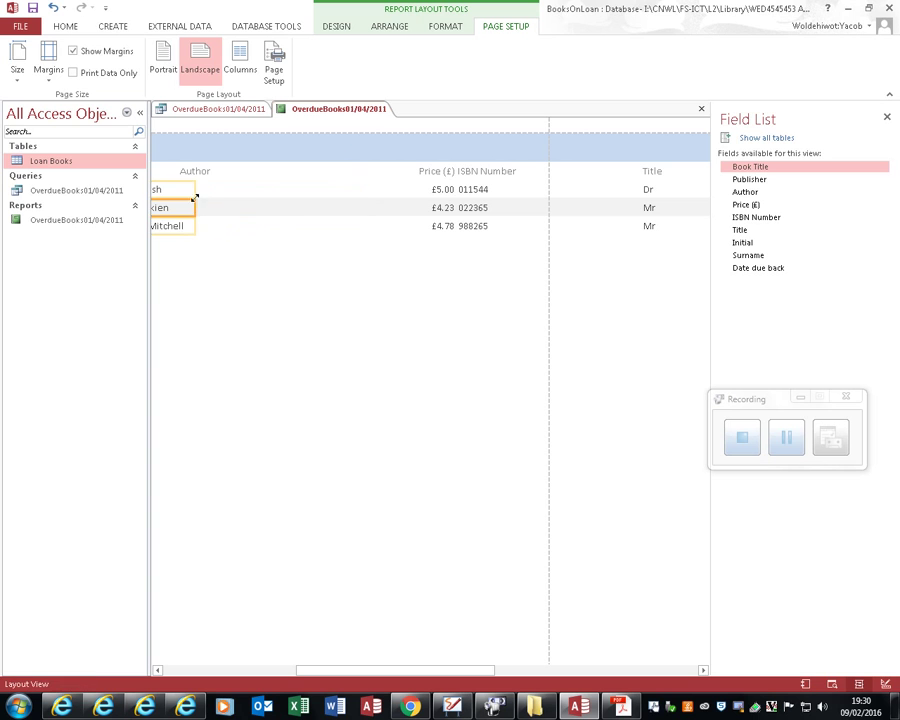
# Step: Shift and narrow the Price (£) values and heading
pyautogui.click(435, 208)
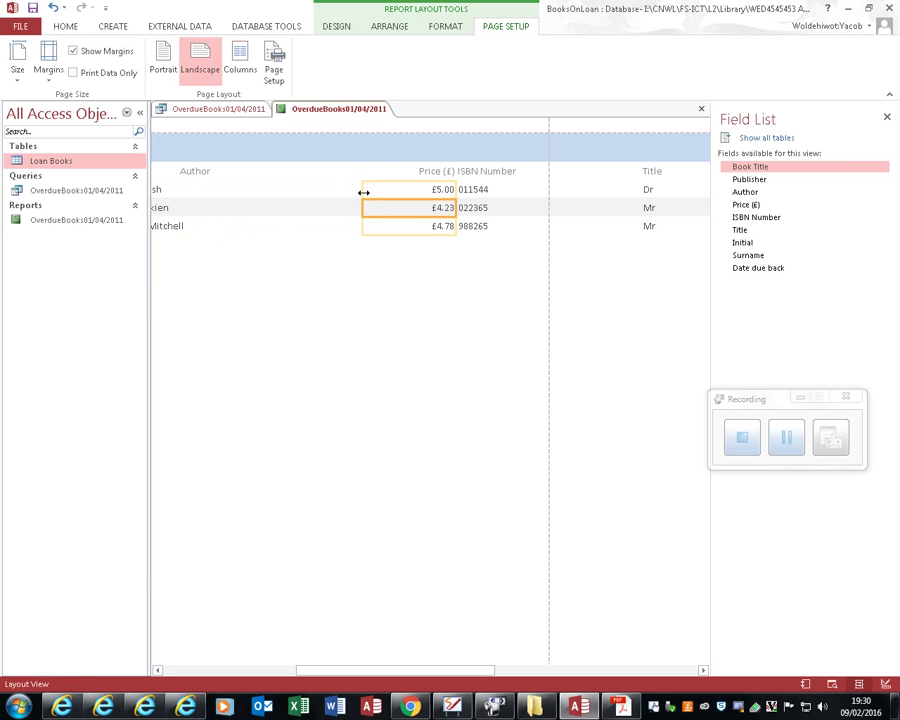
pyautogui.moveTo(363, 192); pyautogui.dragTo(214, 189)
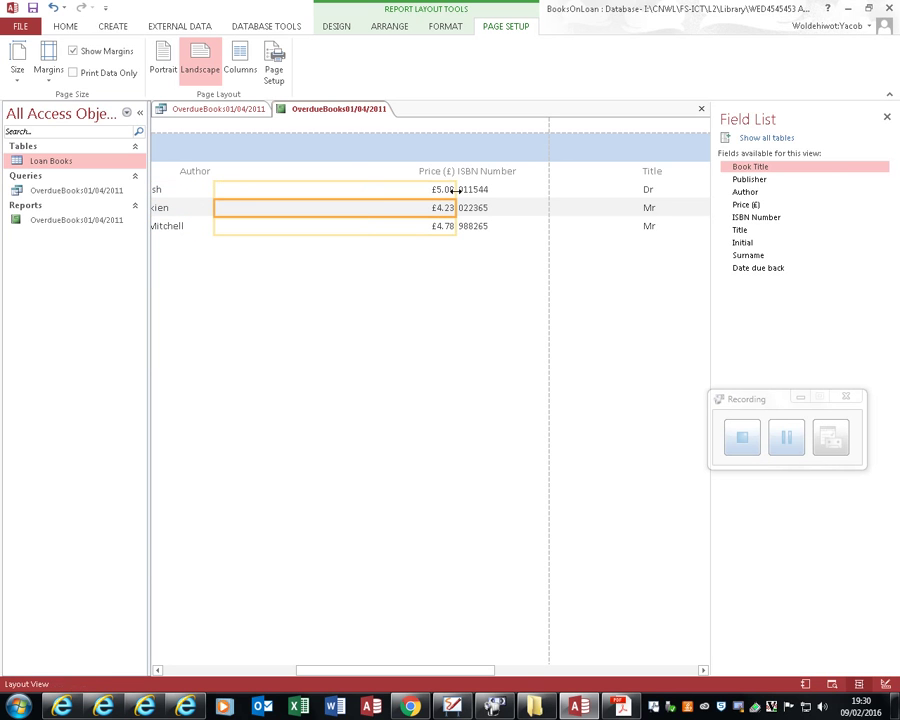
pyautogui.moveTo(455, 189); pyautogui.dragTo(297, 187)
pyautogui.click(398, 172)
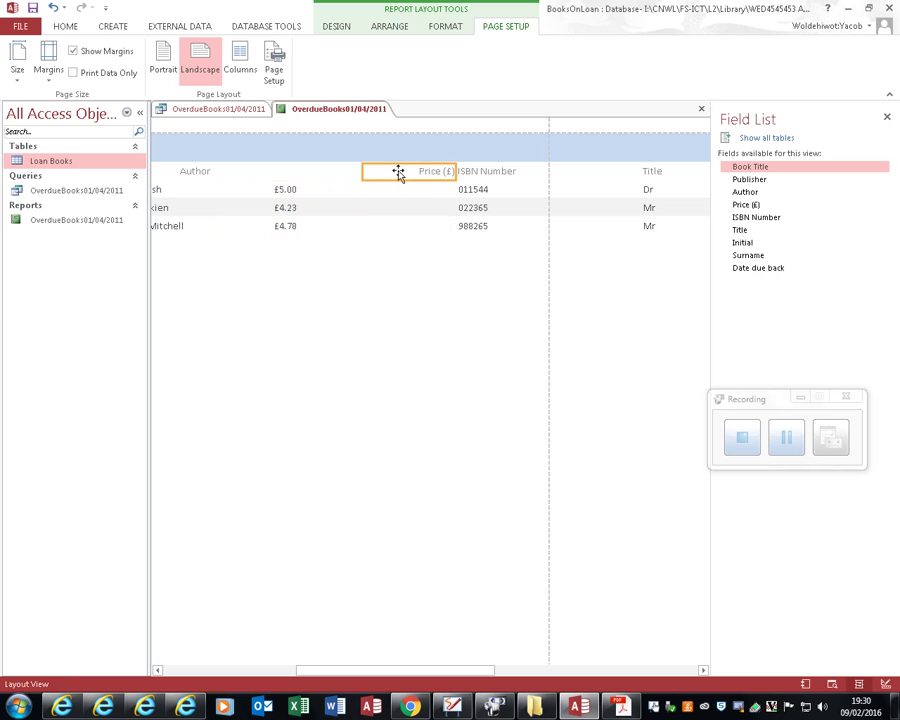
pyautogui.moveTo(362, 172); pyautogui.dragTo(251, 177)
pyautogui.moveTo(455, 168); pyautogui.dragTo(306, 170)
# Step: Shift and narrow the ISBN Number heading and values, then check the report's right end
pyautogui.click(476, 177)
pyautogui.moveTo(458, 171); pyautogui.dragTo(315, 169)
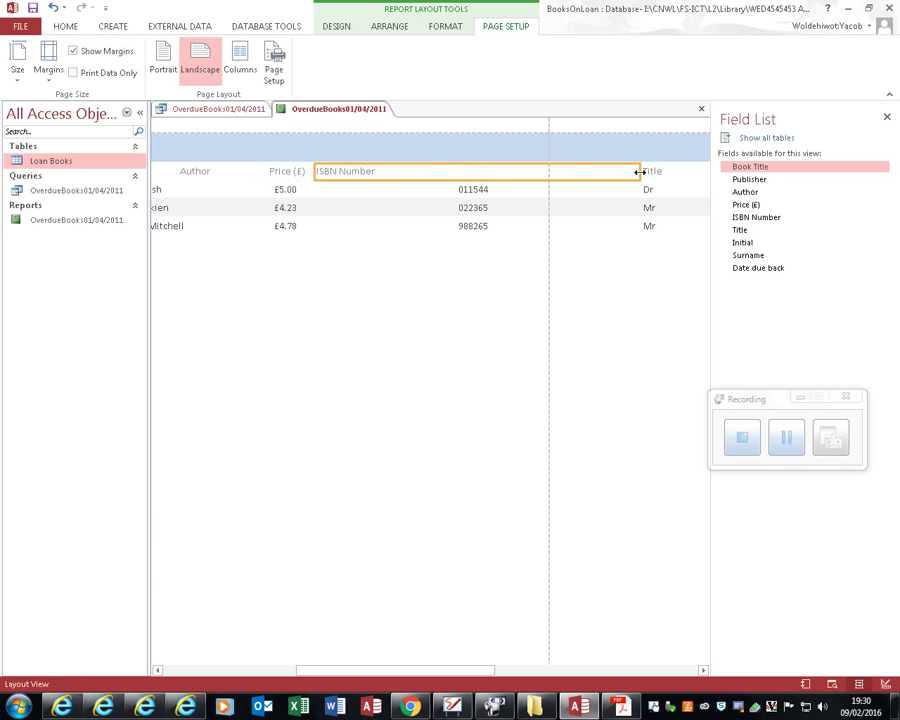
pyautogui.moveTo(638, 172); pyautogui.dragTo(388, 171)
pyautogui.click(463, 198)
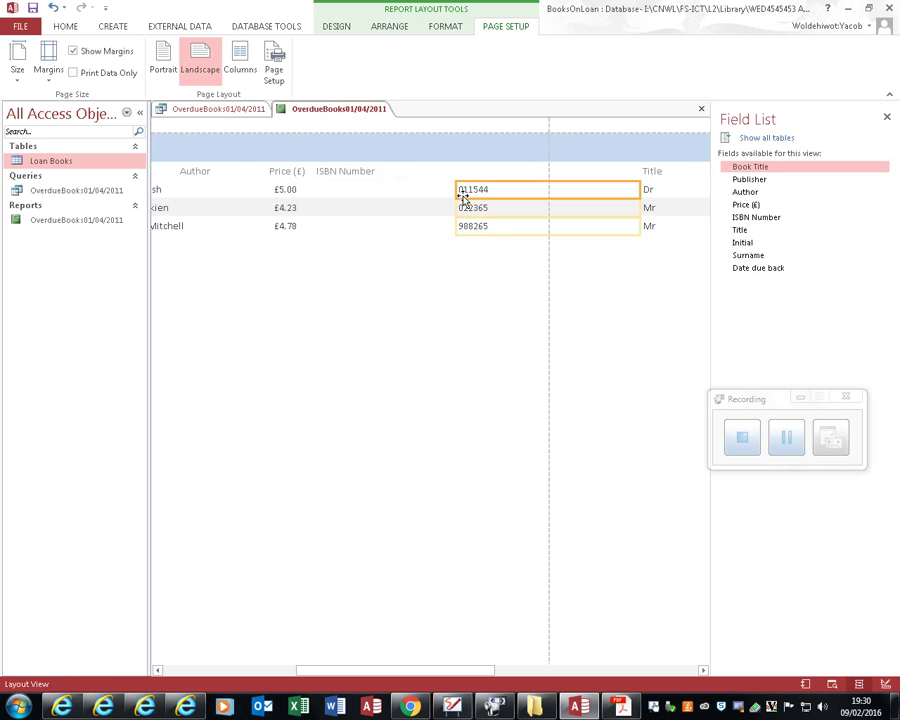
pyautogui.moveTo(456, 189); pyautogui.dragTo(326, 188)
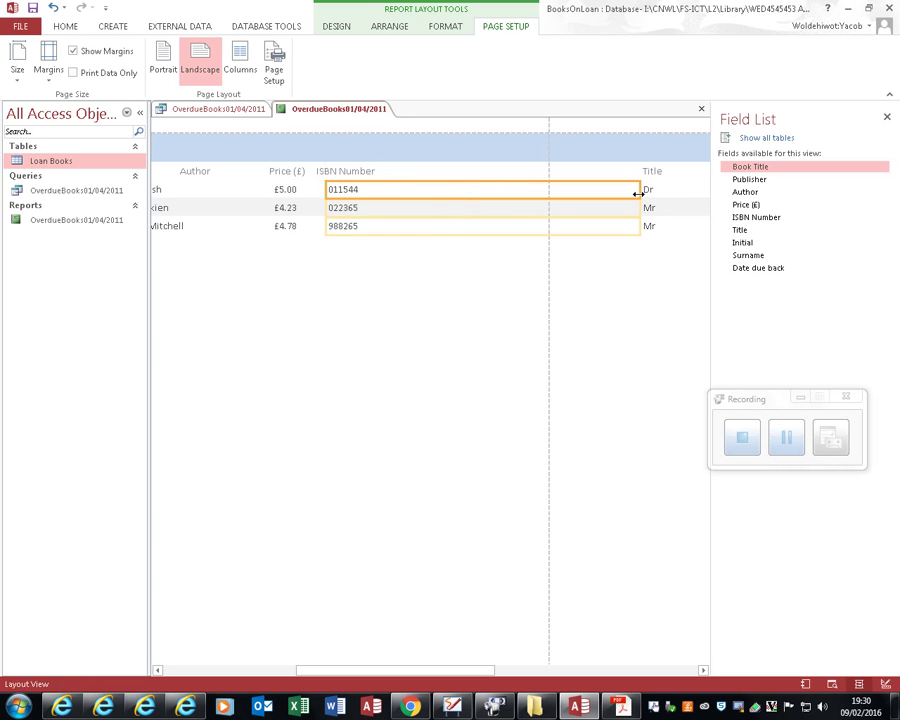
pyautogui.moveTo(638, 190); pyautogui.dragTo(394, 190)
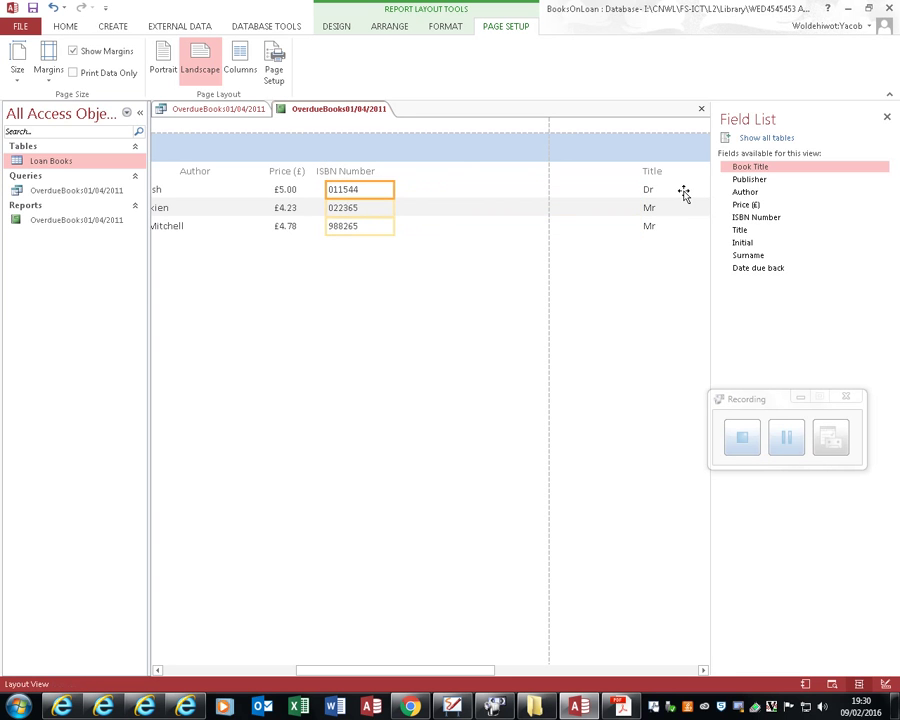
pyautogui.click(653, 189)
pyautogui.click(703, 670)
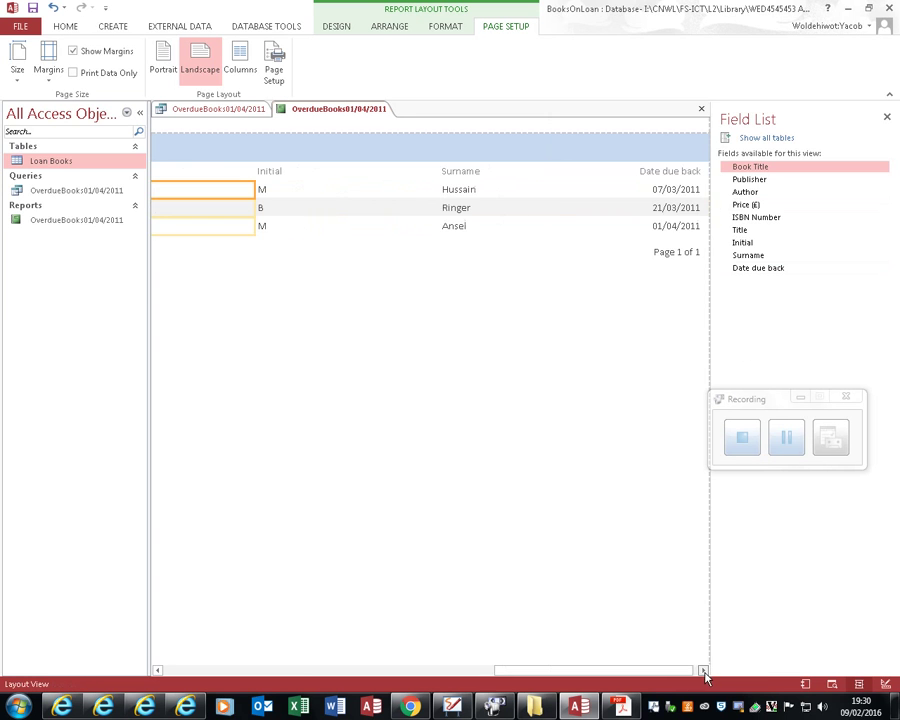
pyautogui.click(703, 670)
# Step: Close the report saving its layout changes, and open the overdue query in Design View
pyautogui.click(701, 109)
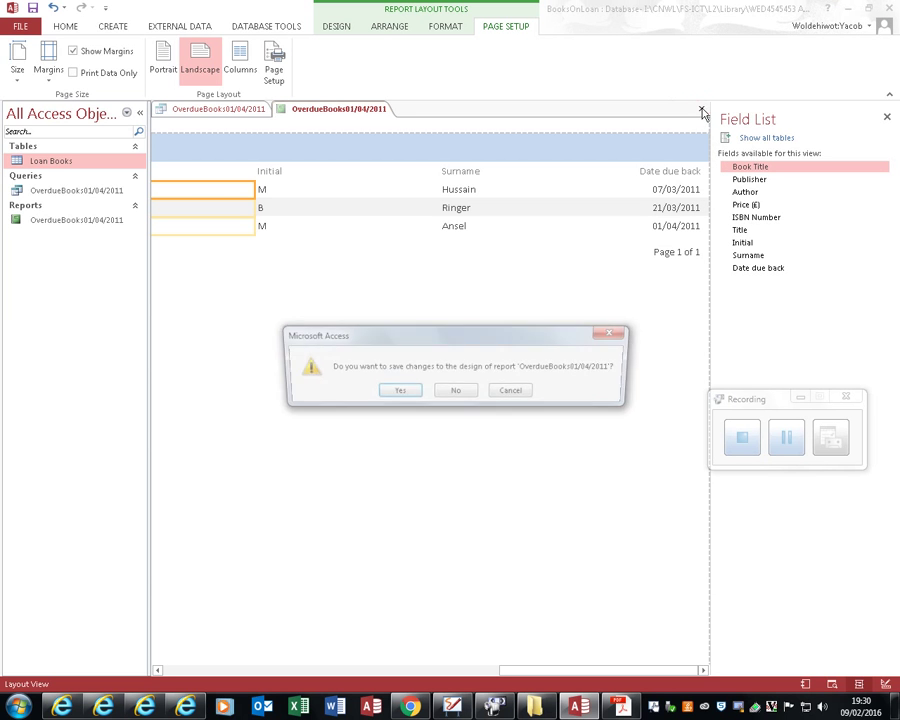
pyautogui.click(402, 391)
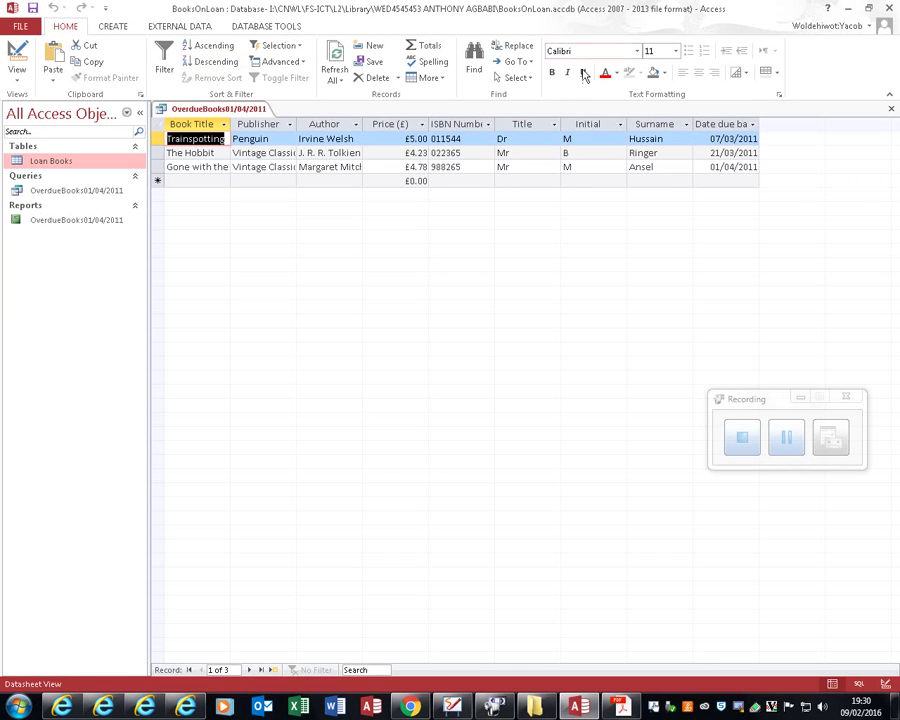
pyautogui.click(22, 44)
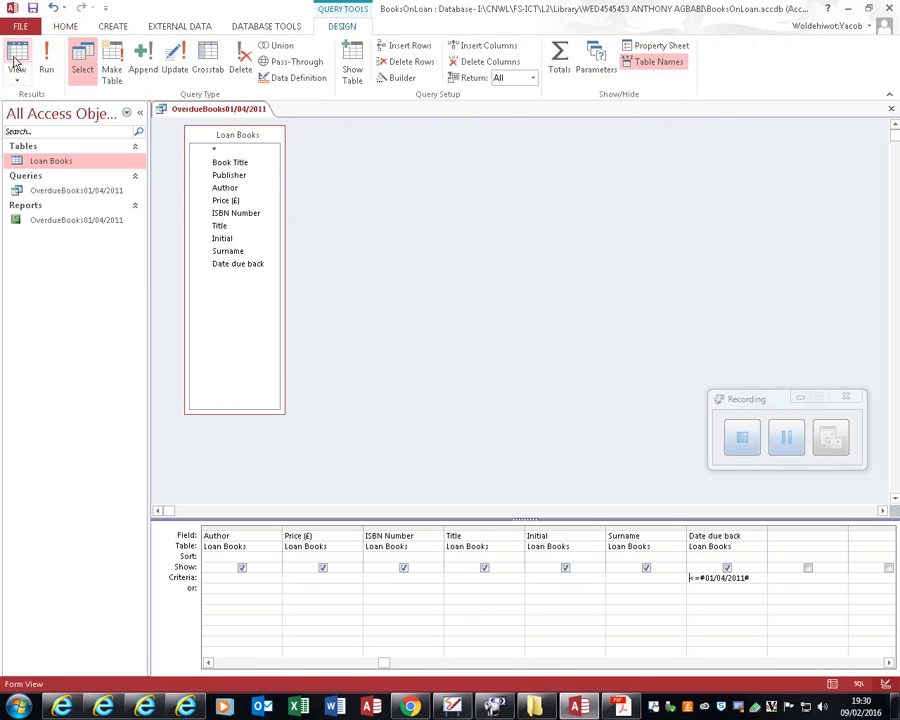
# Step: Delete the Publisher and Price (£) columns from the query grid and run it, showing 3 records
pyautogui.click(240, 664)
pyautogui.click(322, 569)
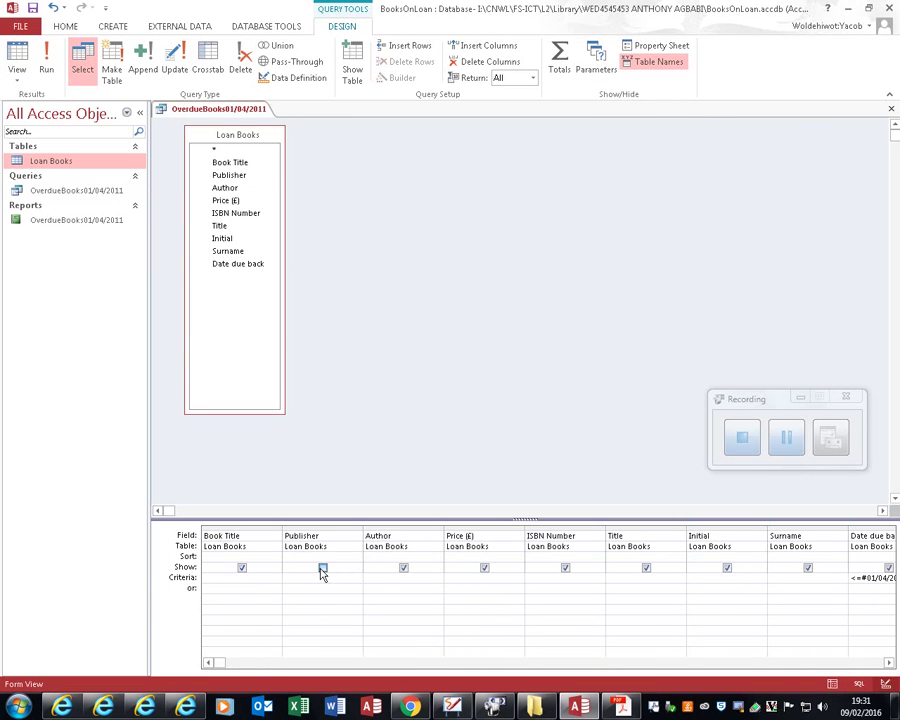
pyautogui.click(324, 537)
pyautogui.click(316, 526)
pyautogui.press('Delete')
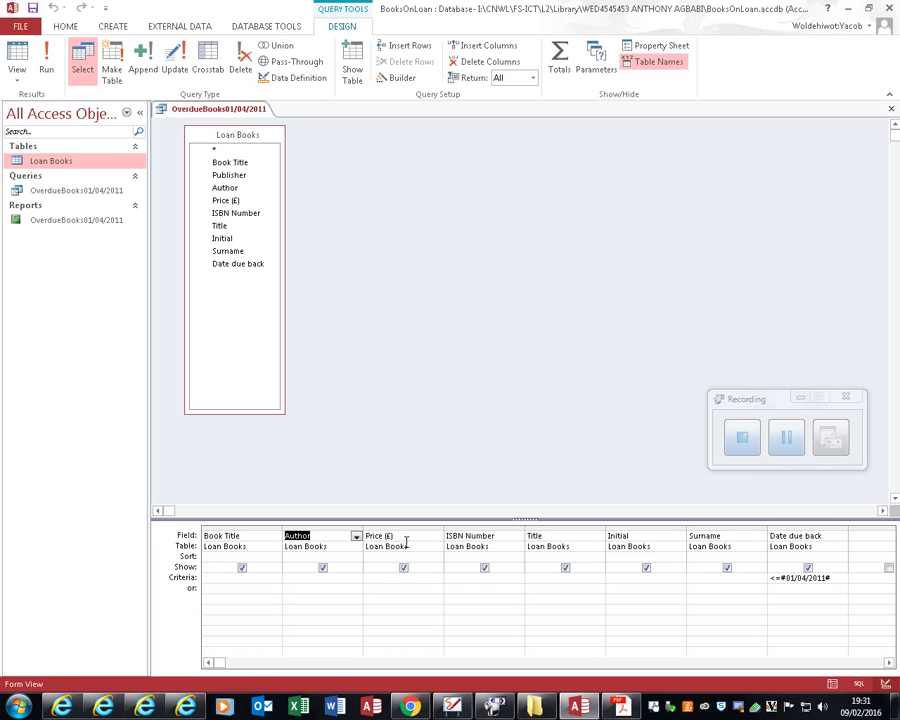
pyautogui.click(332, 529)
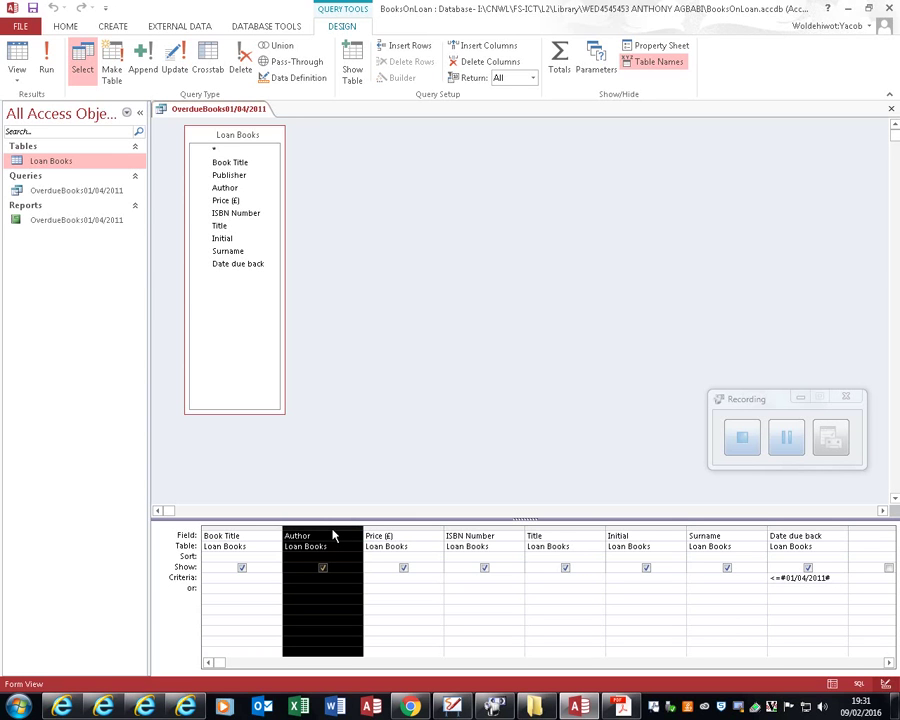
pyautogui.click(410, 529)
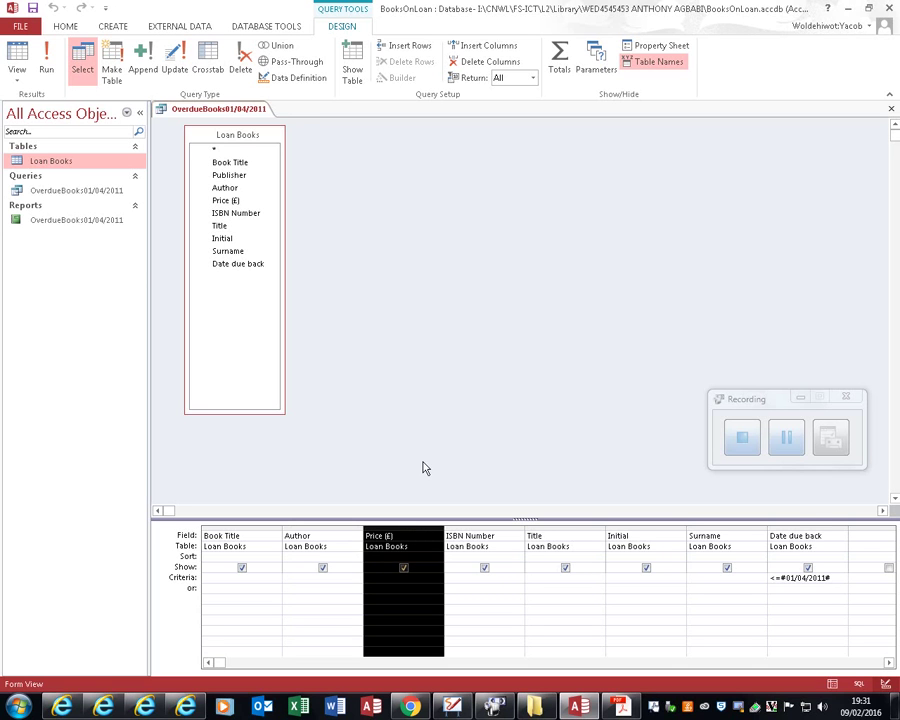
pyautogui.press('Delete')
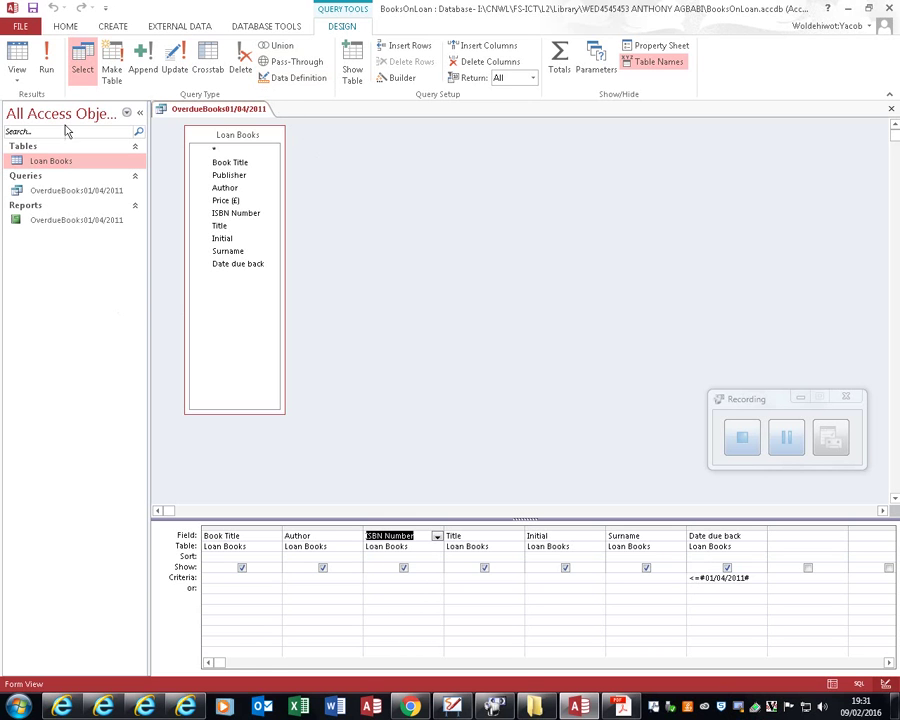
pyautogui.click(46, 60)
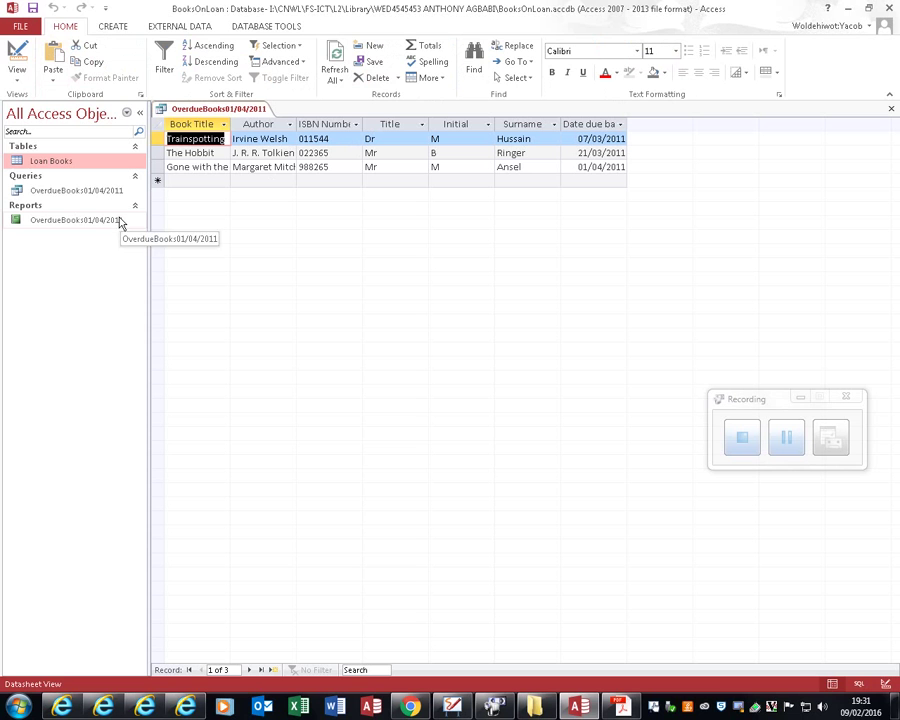
# Step: Save the query when generating a quick report, then close that report without saving
pyautogui.click(120, 29)
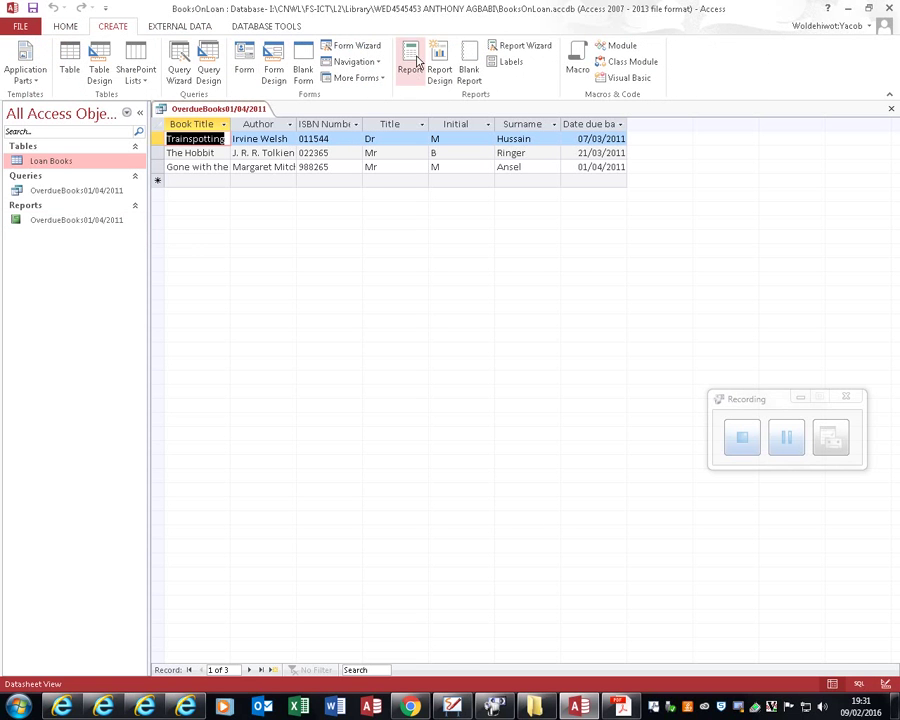
pyautogui.click(418, 62)
pyautogui.click(404, 394)
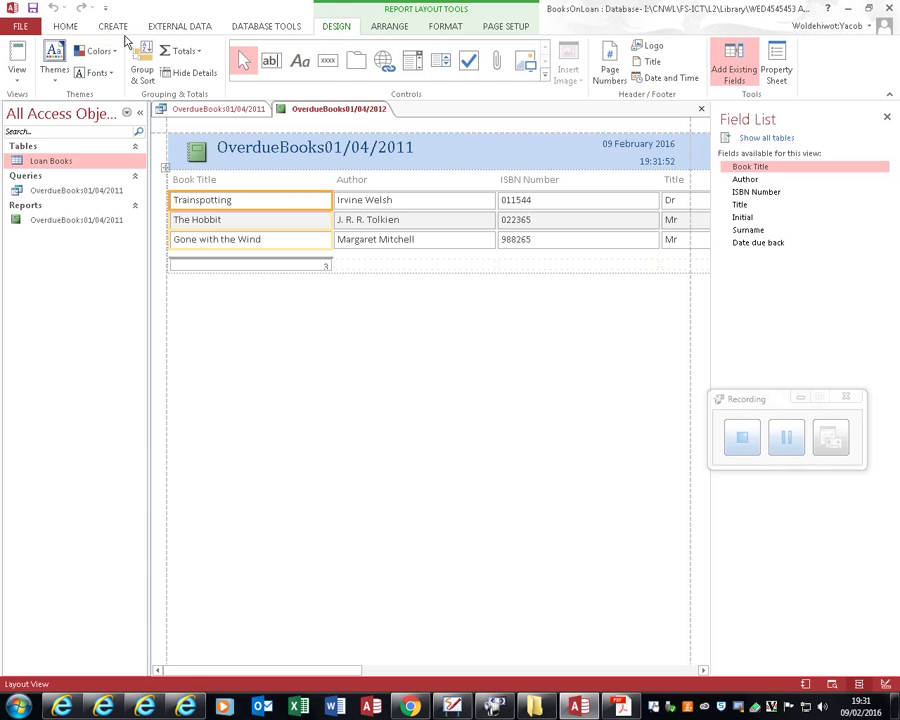
pyautogui.click(701, 108)
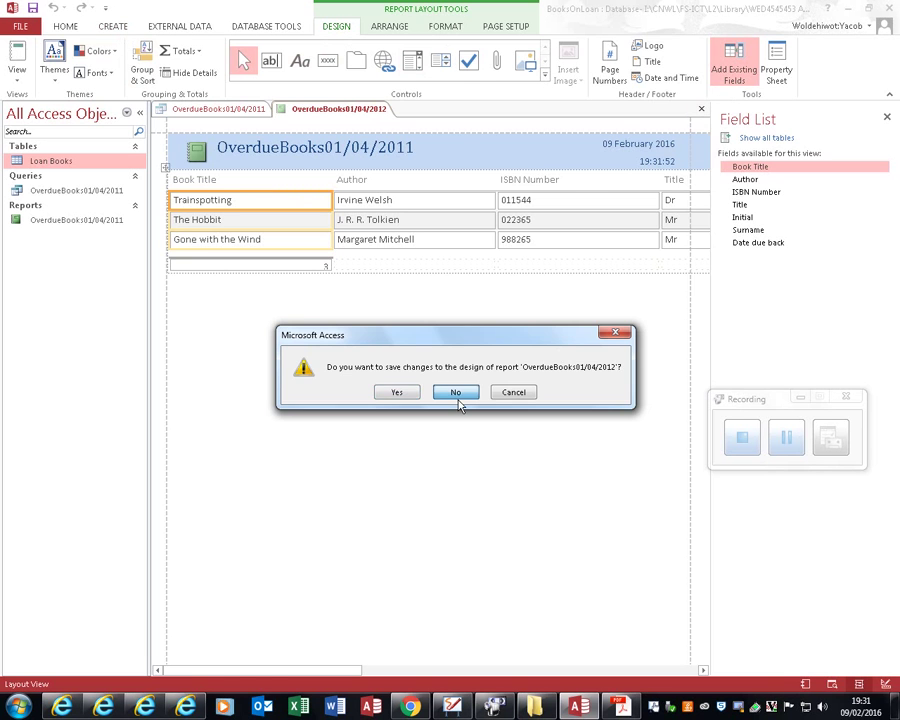
pyautogui.click(457, 393)
pyautogui.click(108, 26)
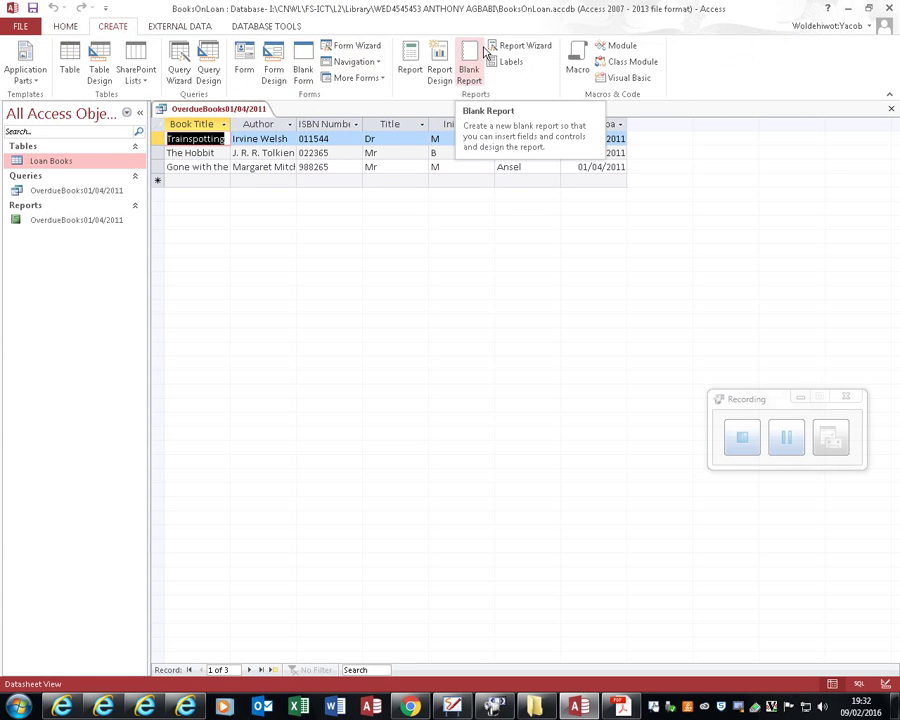
# Step: Create the landscape, justified OverdueBooks01/04/2012 report with all query fields and close its preview
pyautogui.click(518, 46)
pyautogui.click(428, 305)
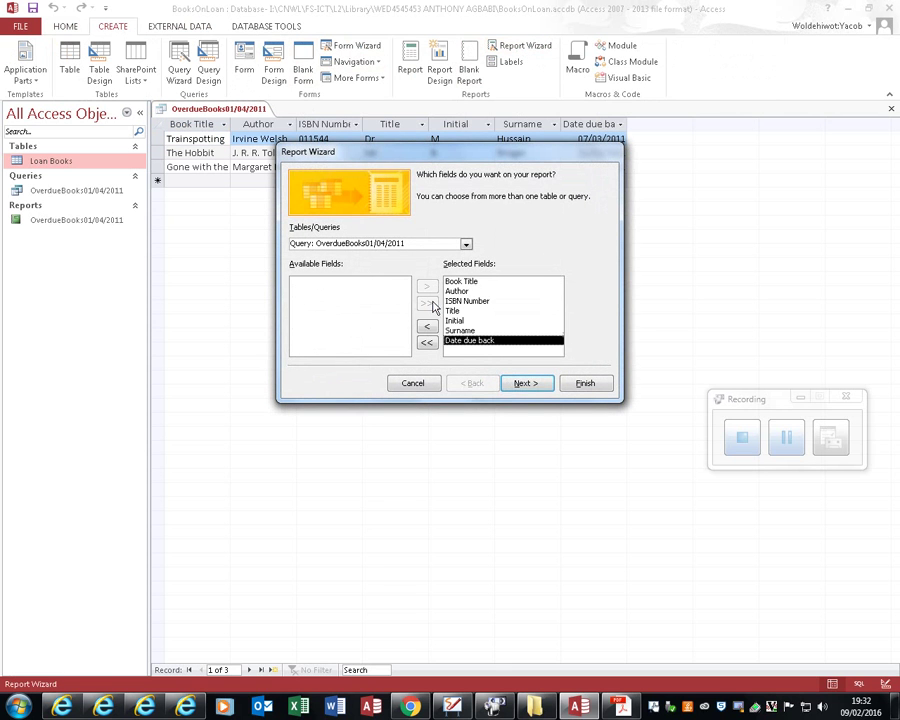
pyautogui.click(530, 383)
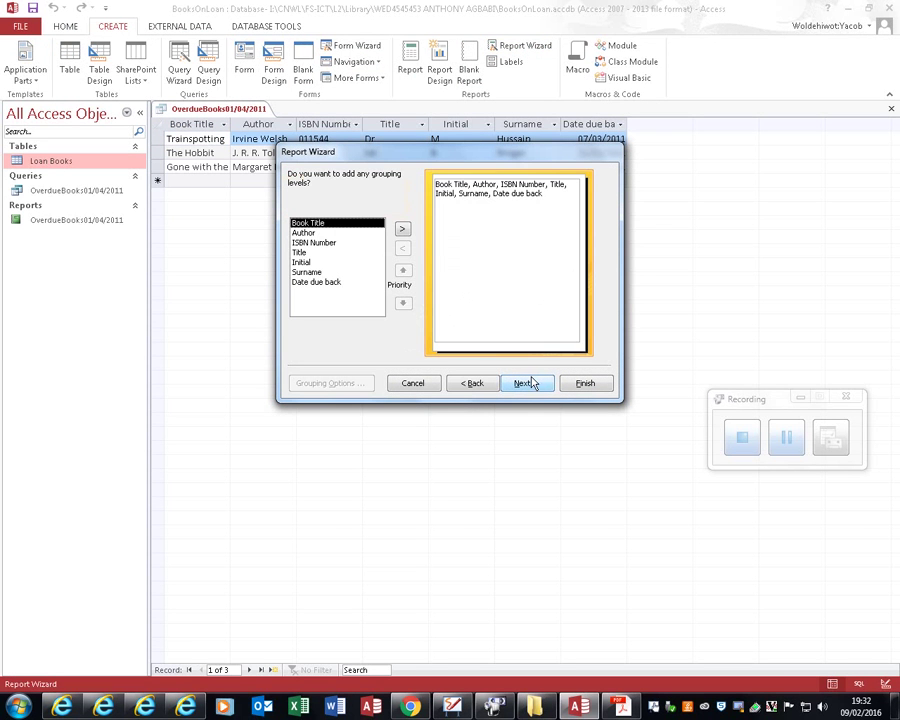
pyautogui.click(531, 385)
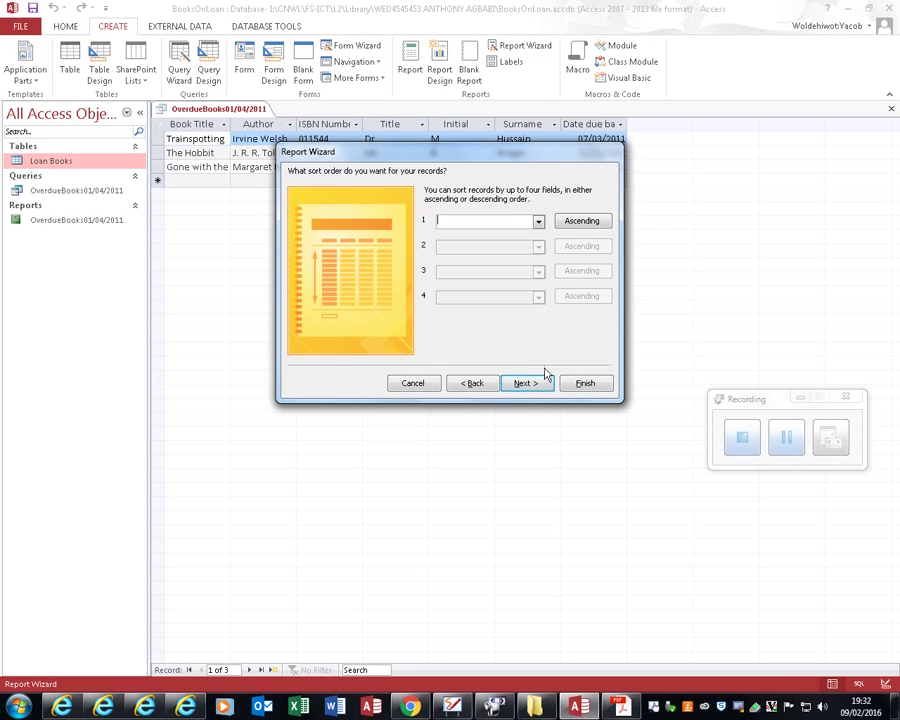
pyautogui.click(527, 384)
pyautogui.click(582, 223)
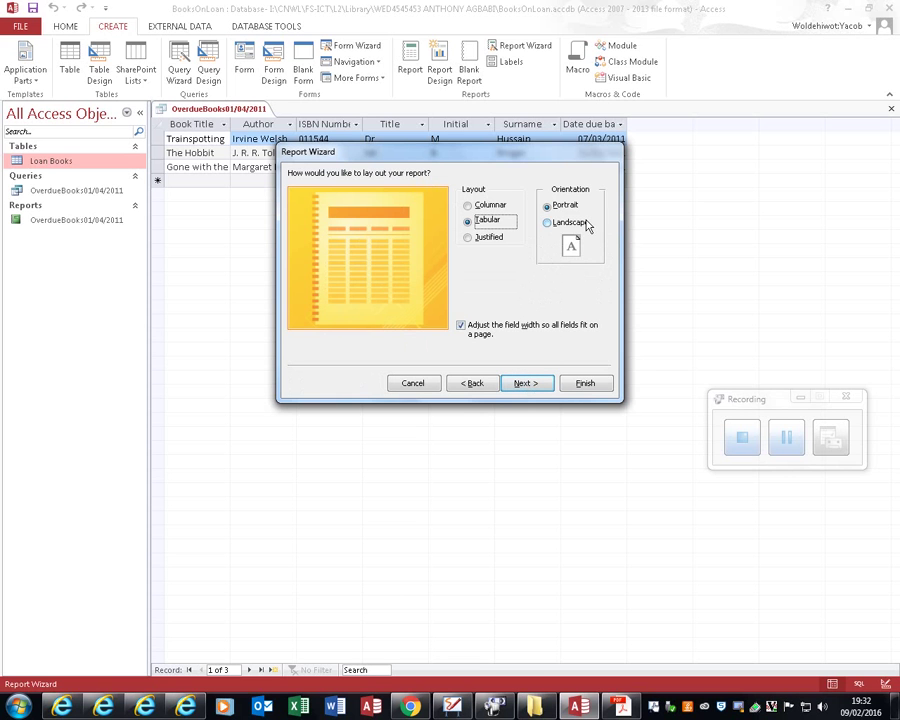
pyautogui.click(490, 237)
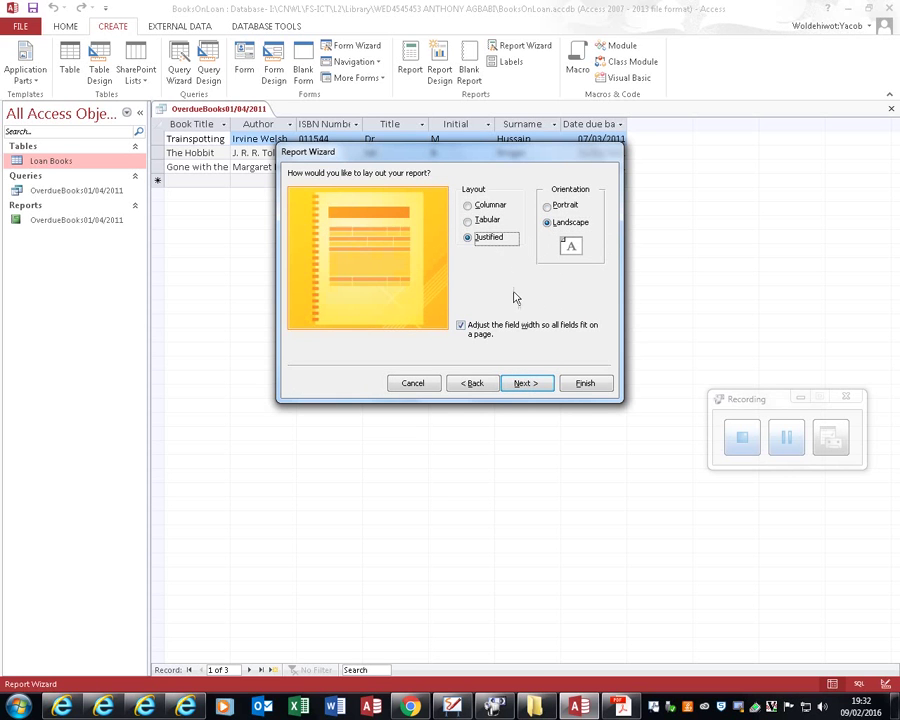
pyautogui.click(528, 383)
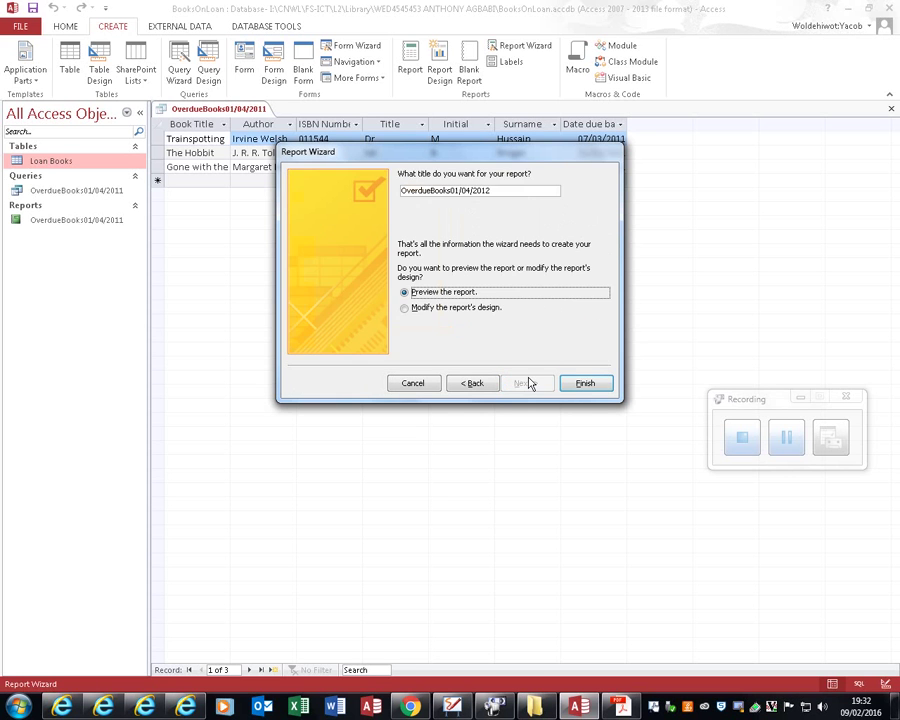
pyautogui.click(592, 386)
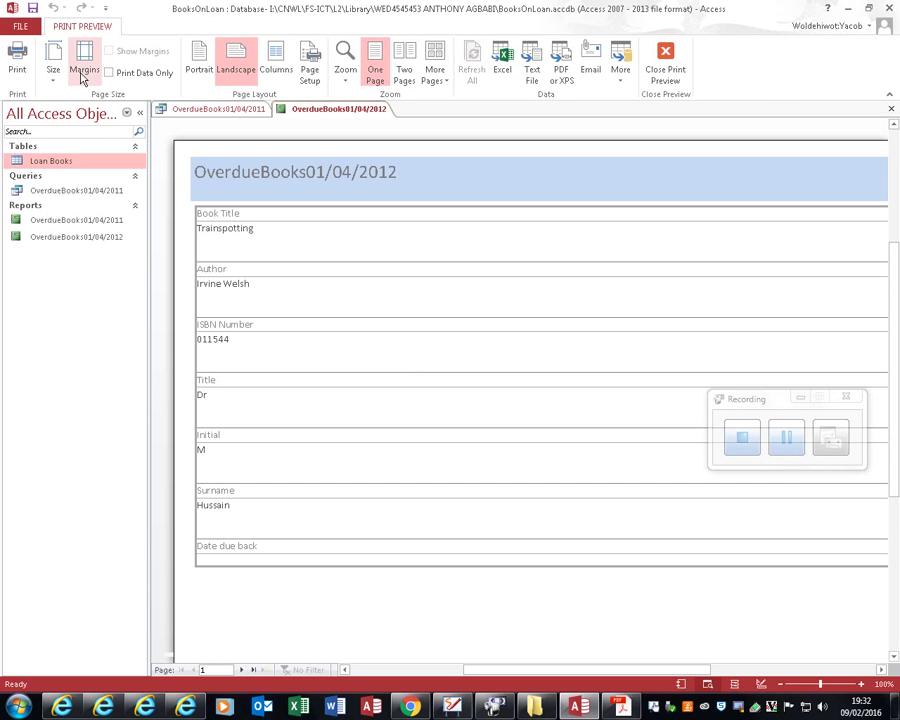
pyautogui.click(891, 109)
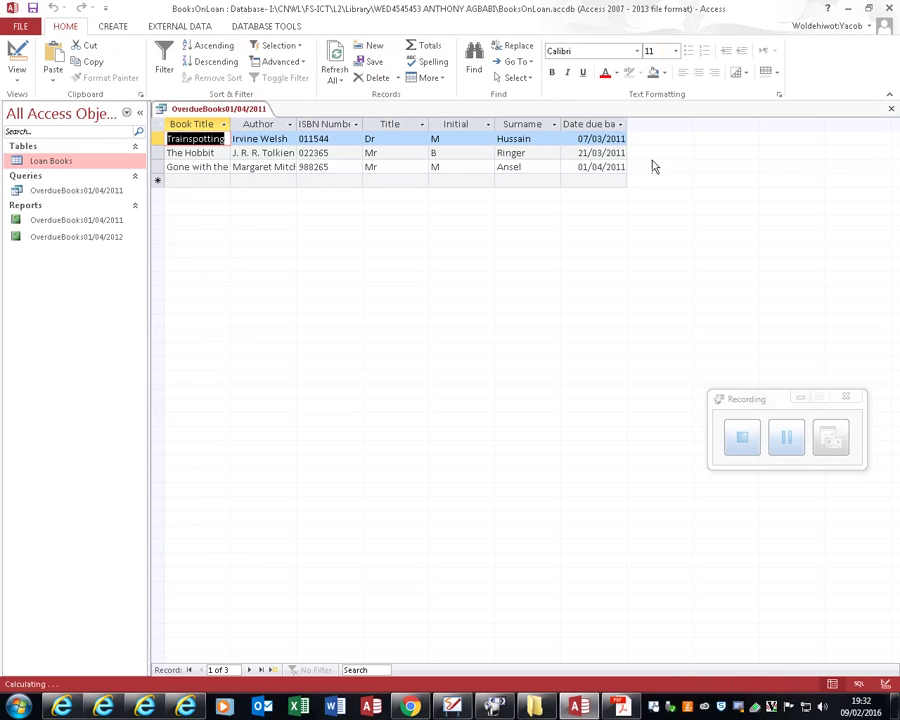
# Step: Create a tabular OverdueBooks01/04/2011 form with all query fields using the Form Wizard
pyautogui.click(113, 26)
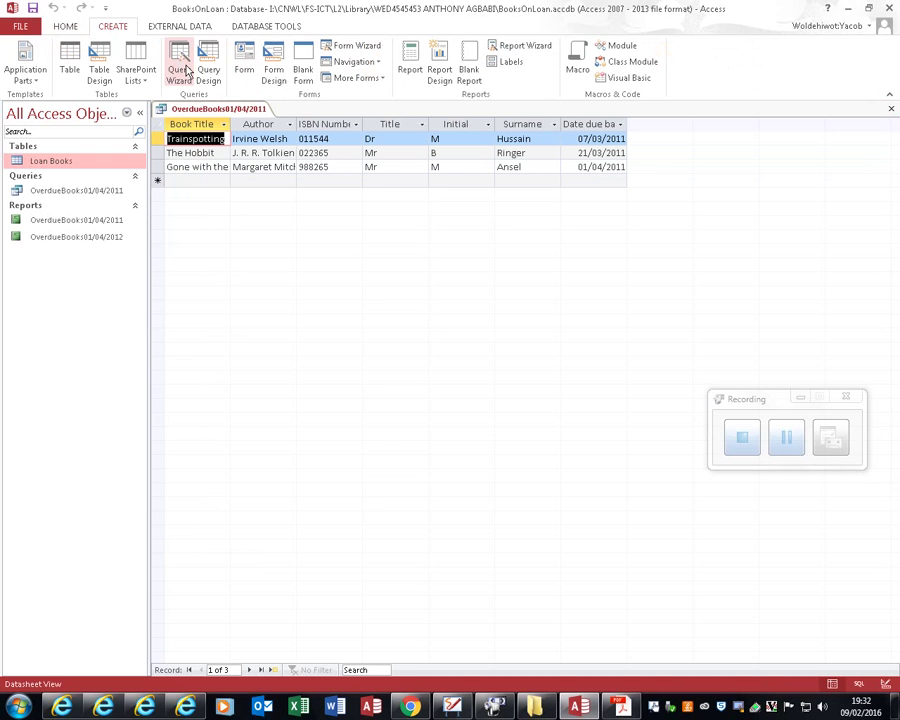
pyautogui.click(362, 46)
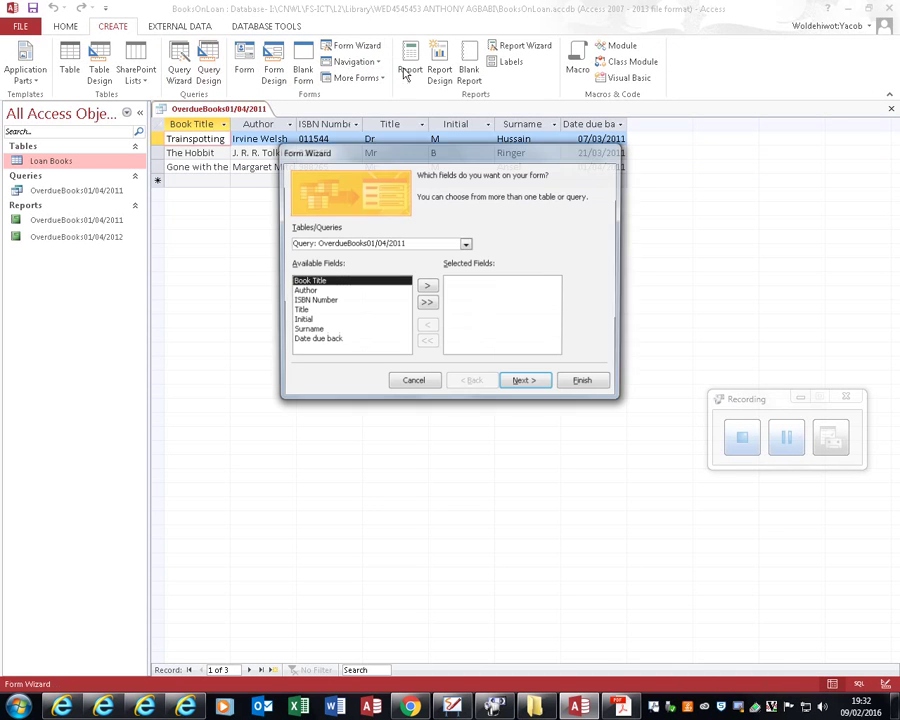
pyautogui.click(428, 307)
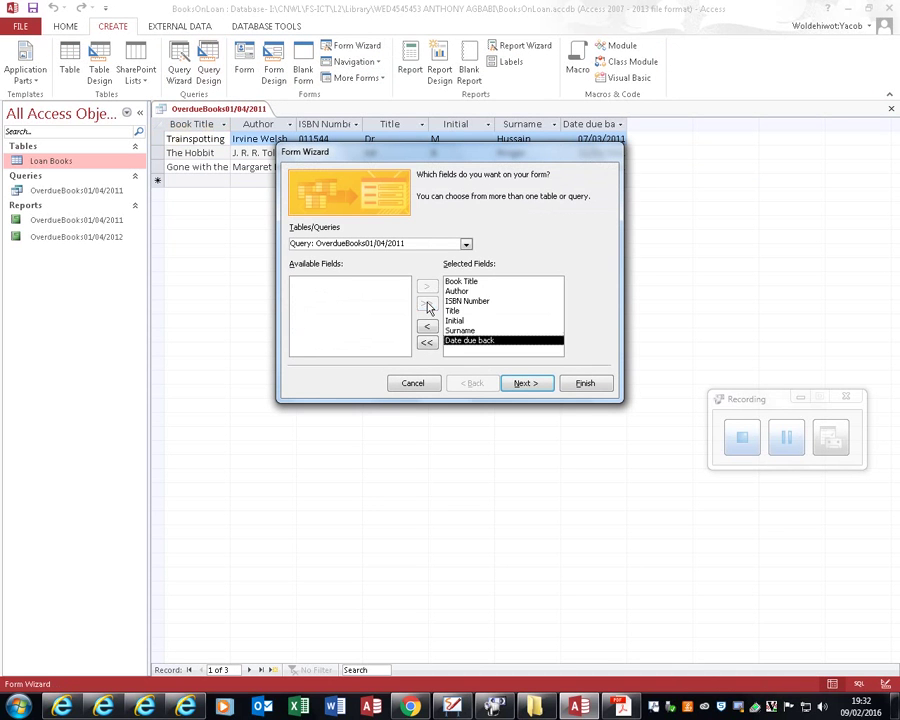
pyautogui.click(522, 386)
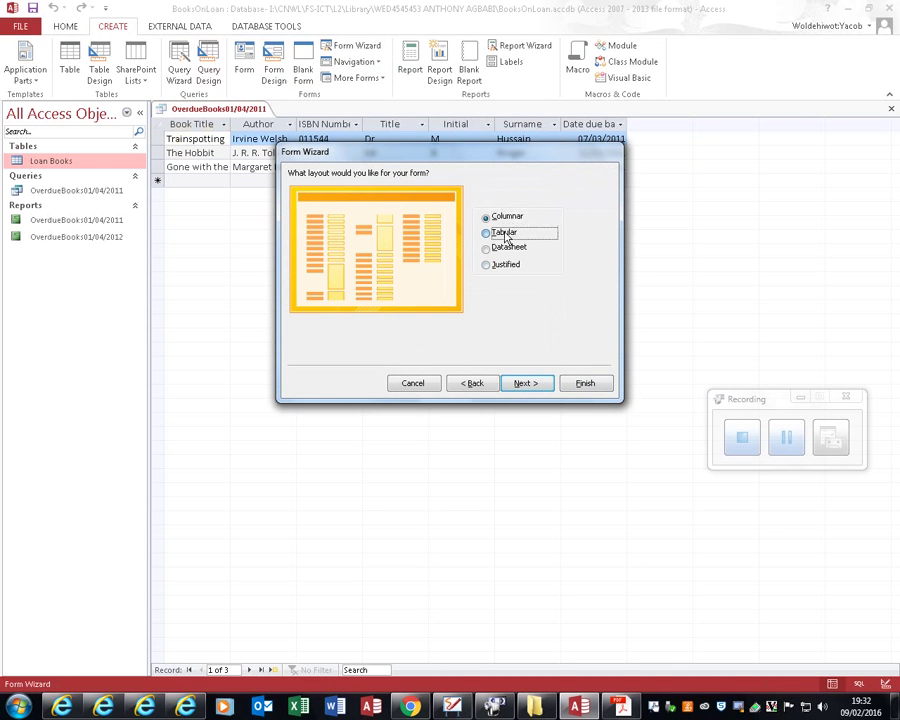
pyautogui.click(503, 232)
pyautogui.click(545, 385)
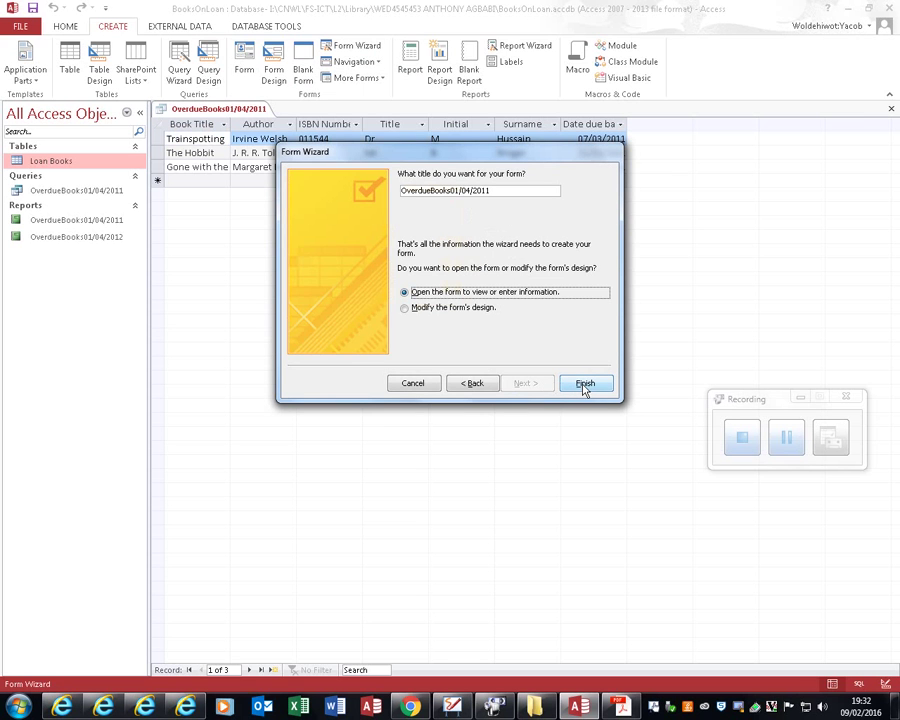
pyautogui.click(585, 386)
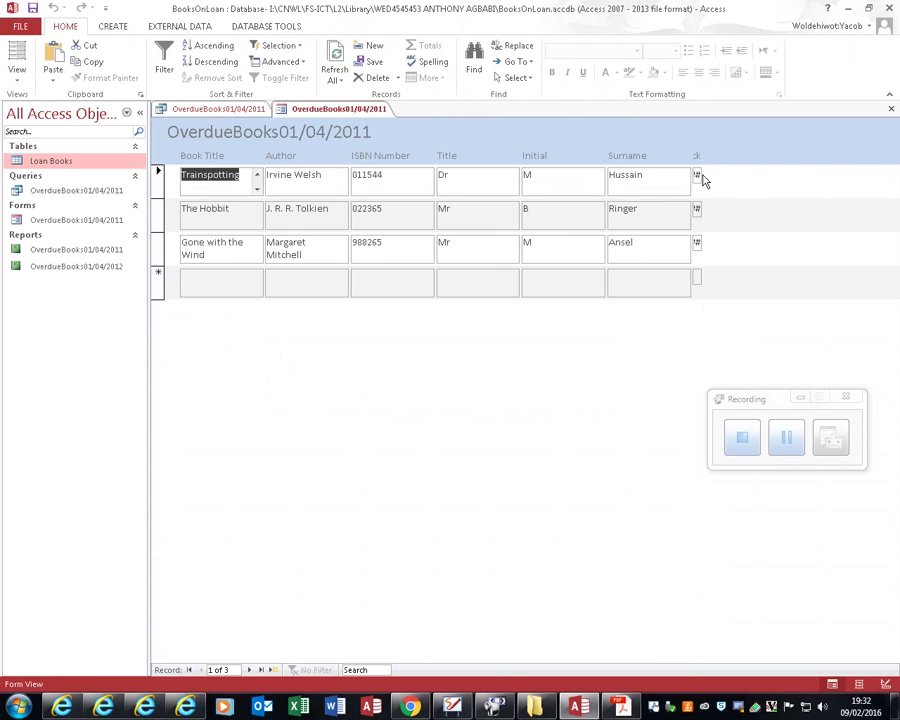
# Step: In Layout View, widen the Date due back column so dates show fully
pyautogui.click(17, 70)
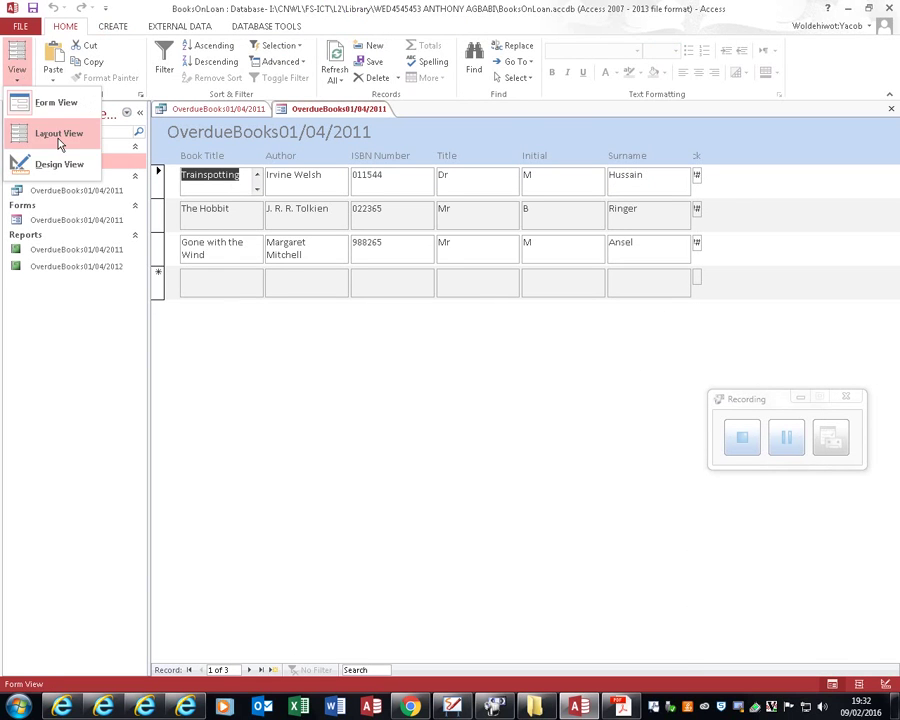
pyautogui.click(60, 141)
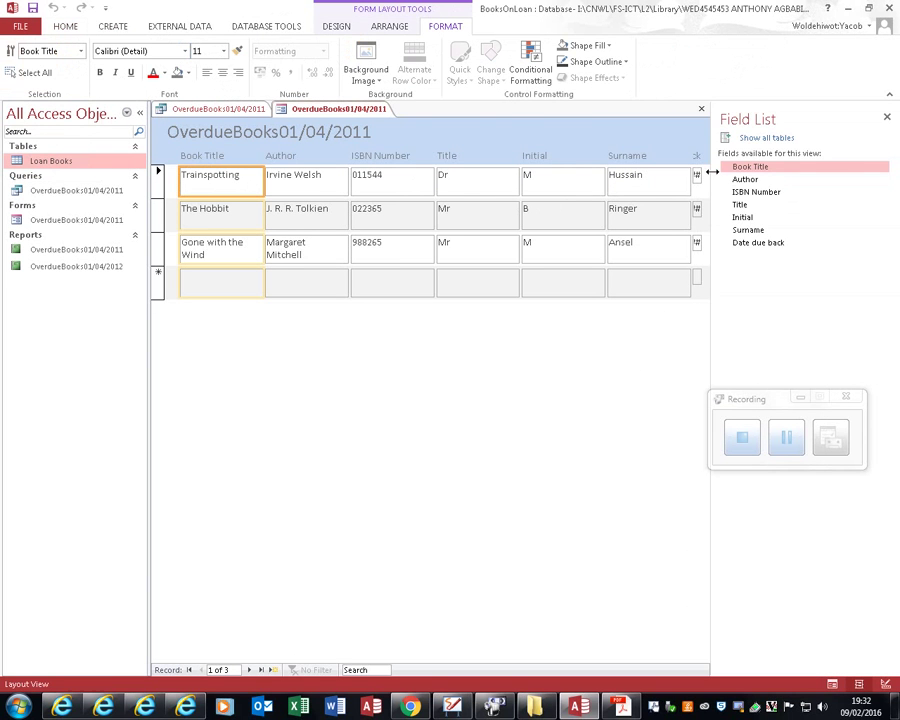
pyautogui.moveTo(712, 172); pyautogui.dragTo(883, 176)
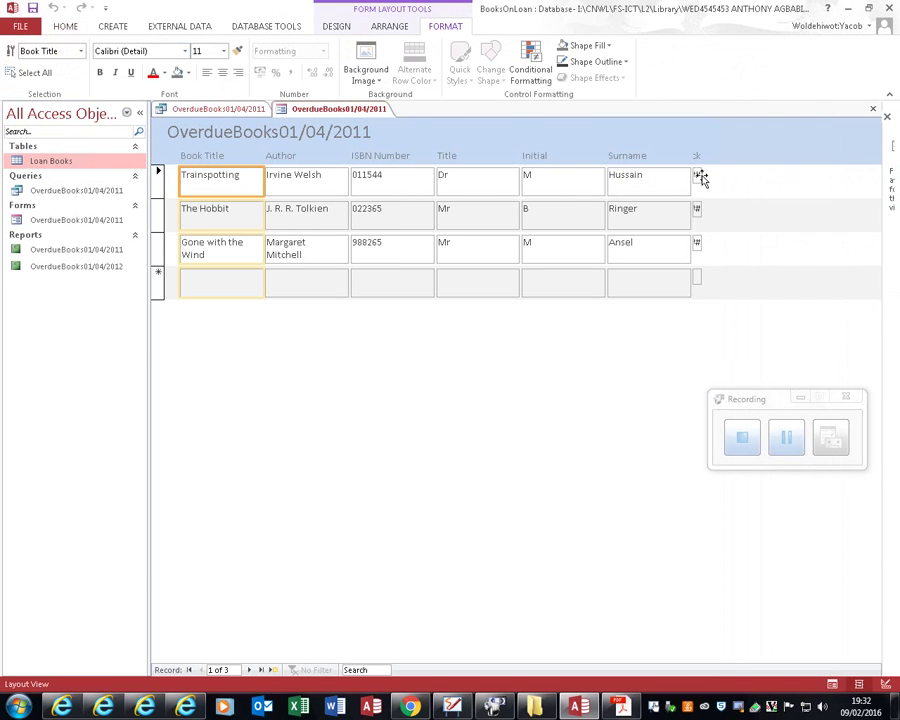
pyautogui.click(700, 177)
pyautogui.click(698, 177)
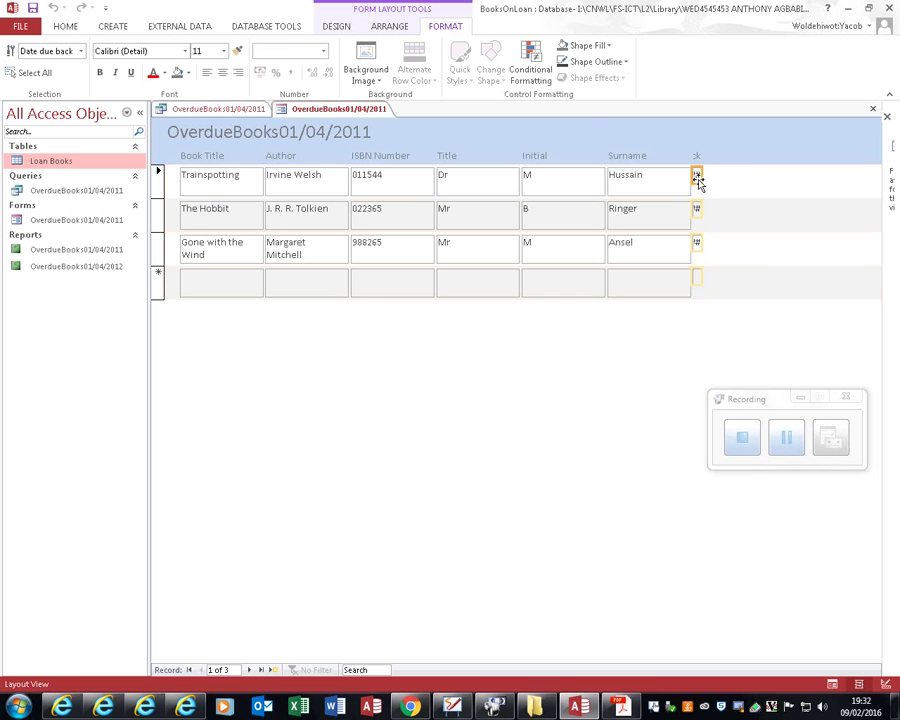
pyautogui.moveTo(700, 175); pyautogui.dragTo(752, 175)
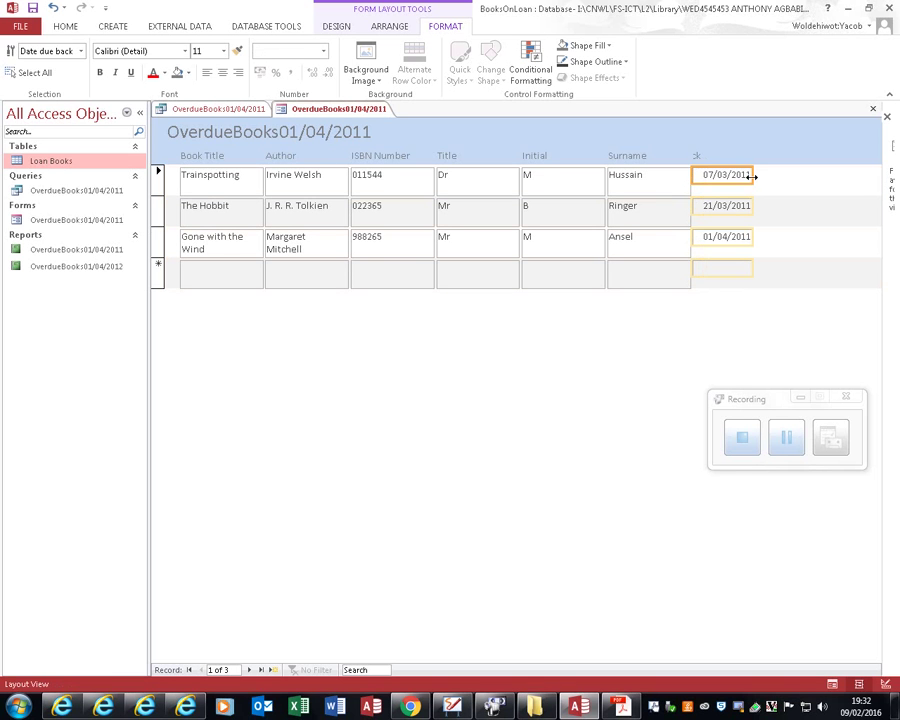
pyautogui.click(699, 158)
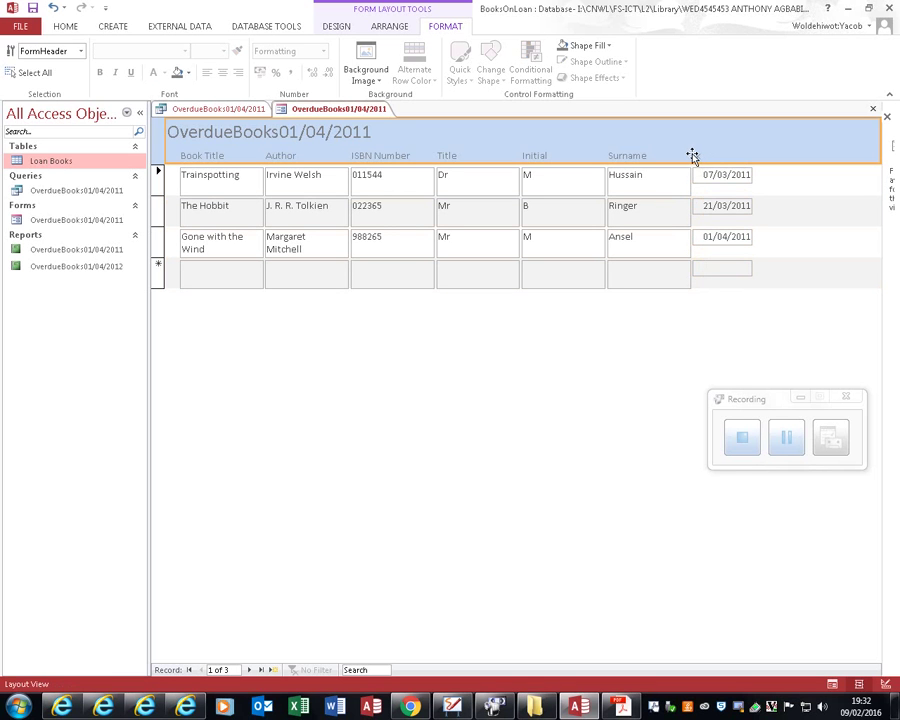
pyautogui.click(810, 298)
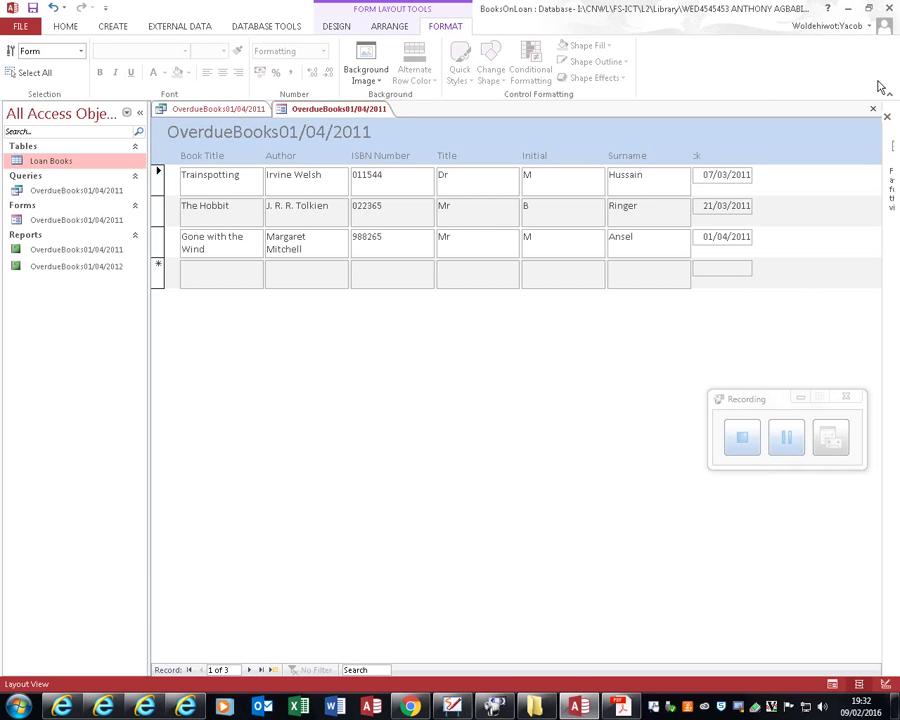
# Step: Switch the form to Design View, then close it saving the changes
pyautogui.click(64, 27)
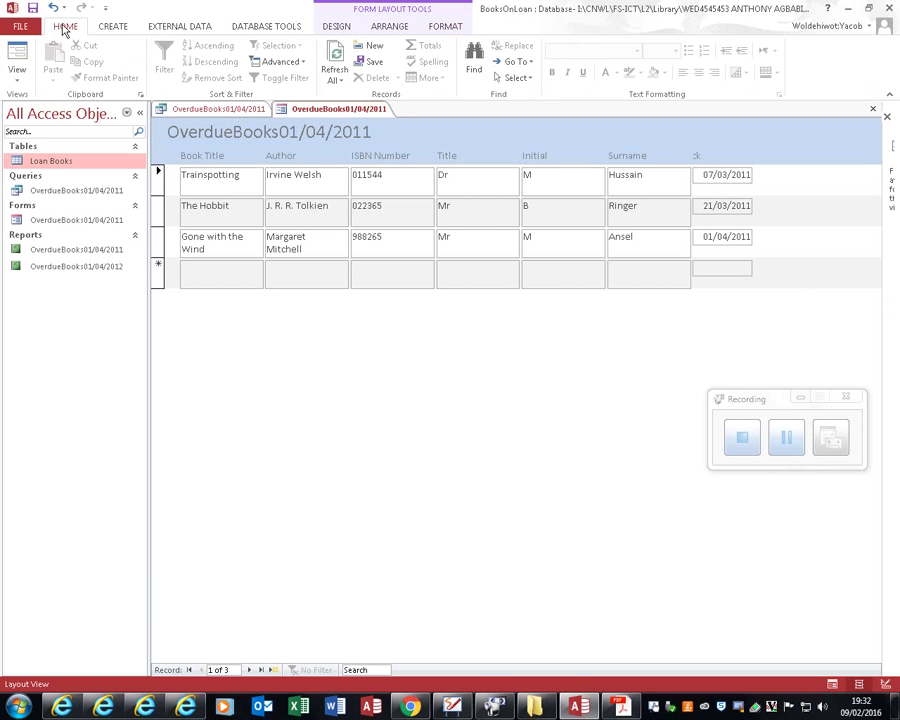
pyautogui.click(18, 75)
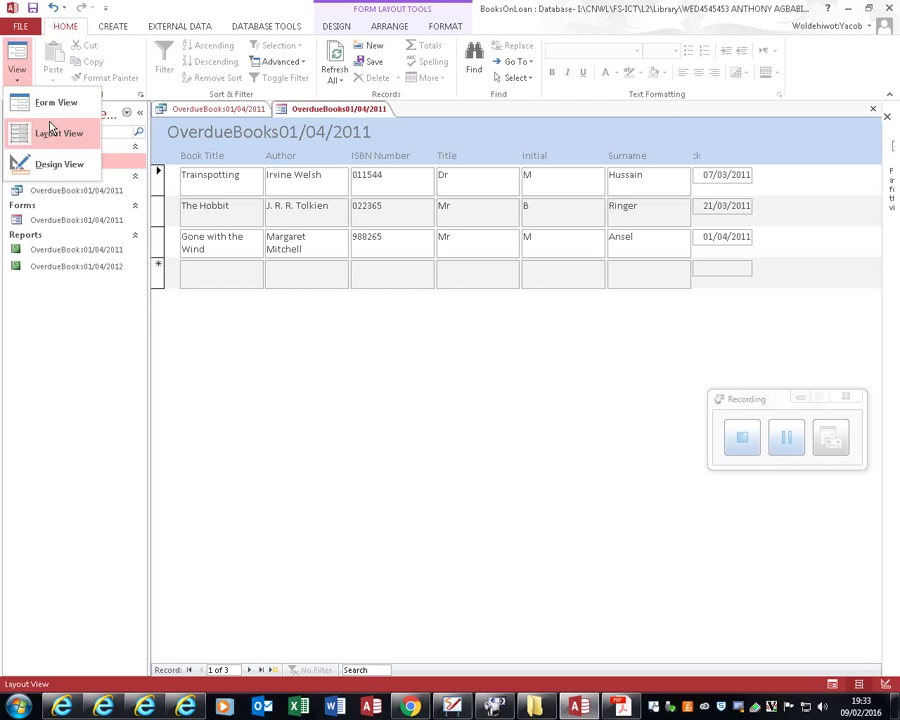
pyautogui.click(50, 164)
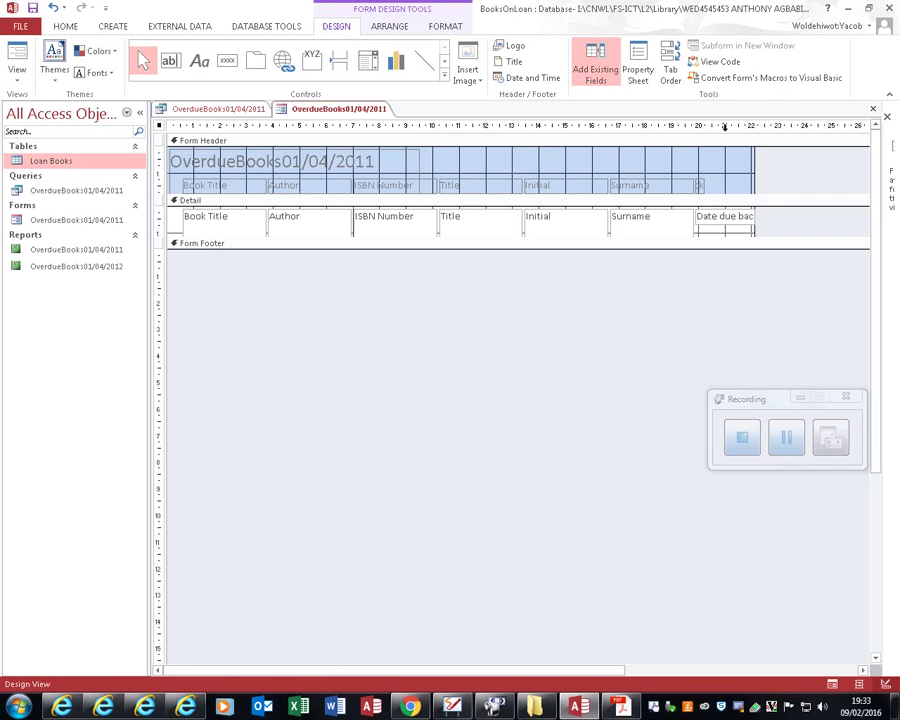
pyautogui.click(887, 116)
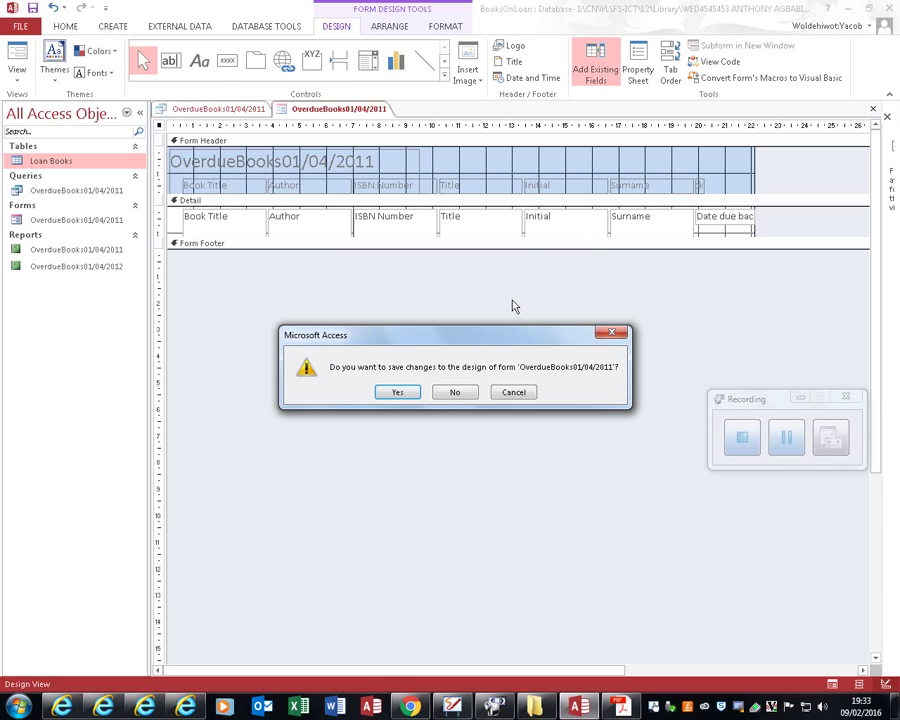
pyautogui.click(401, 392)
pyautogui.click(113, 26)
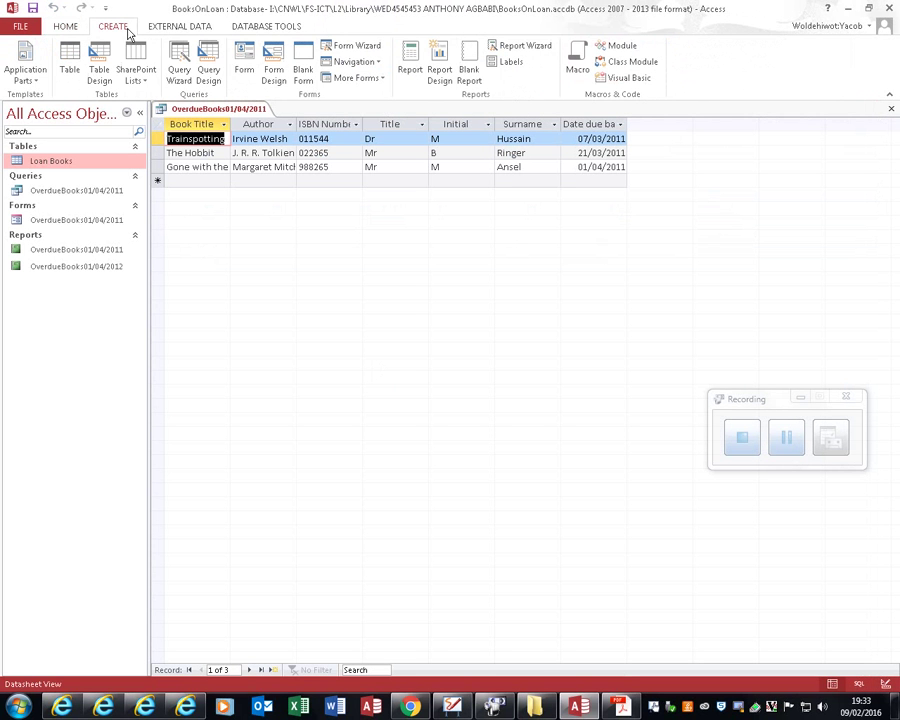
# Step: Run the Report Wizard with all seven fields in landscape to create OverdueBooks01/04/2013
pyautogui.click(518, 47)
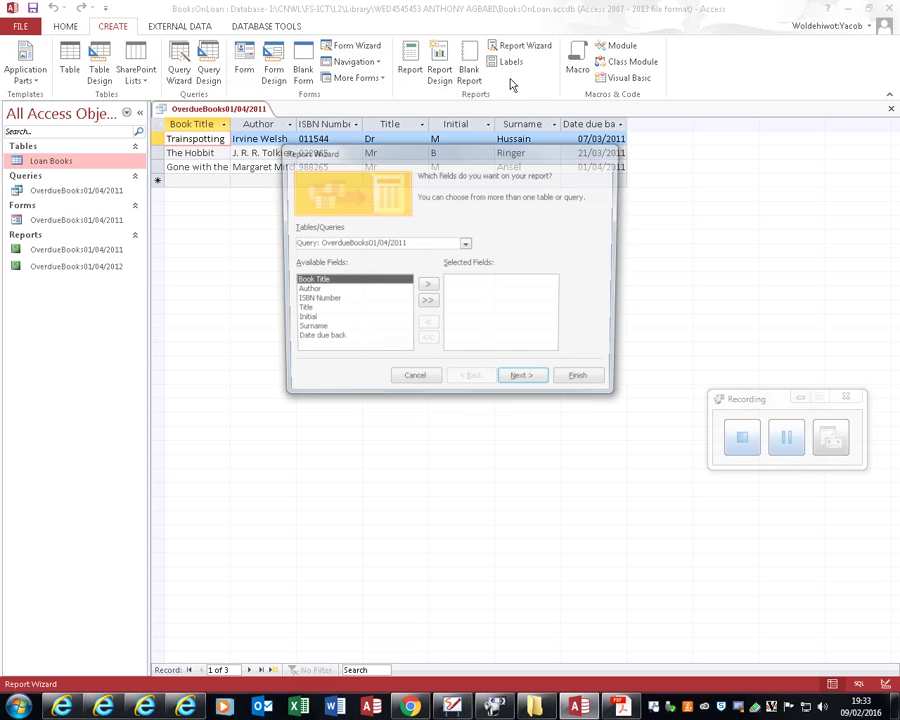
pyautogui.click(426, 302)
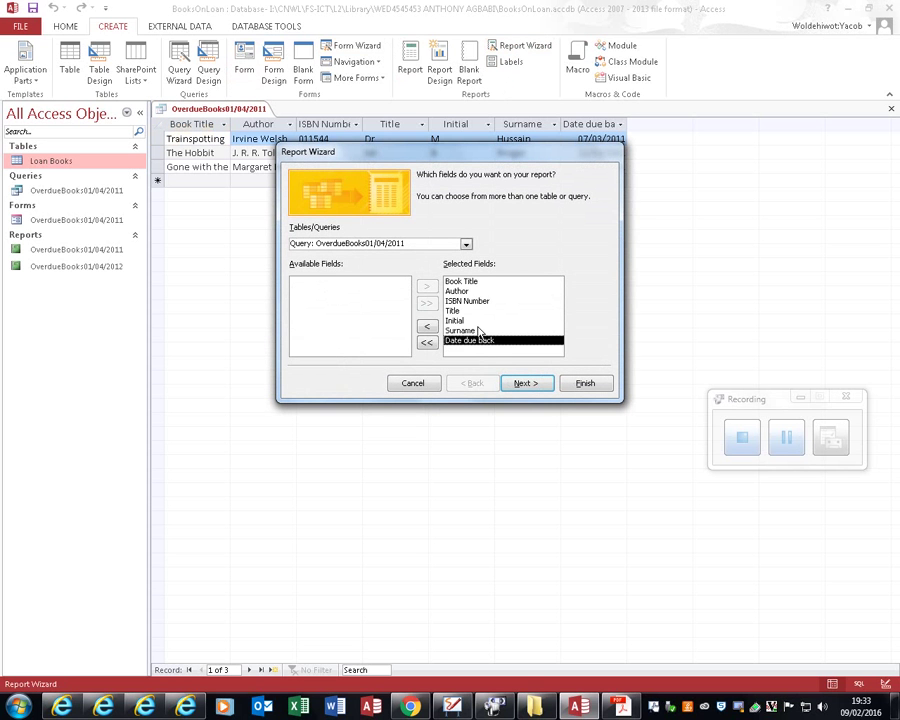
pyautogui.click(524, 385)
pyautogui.click(530, 383)
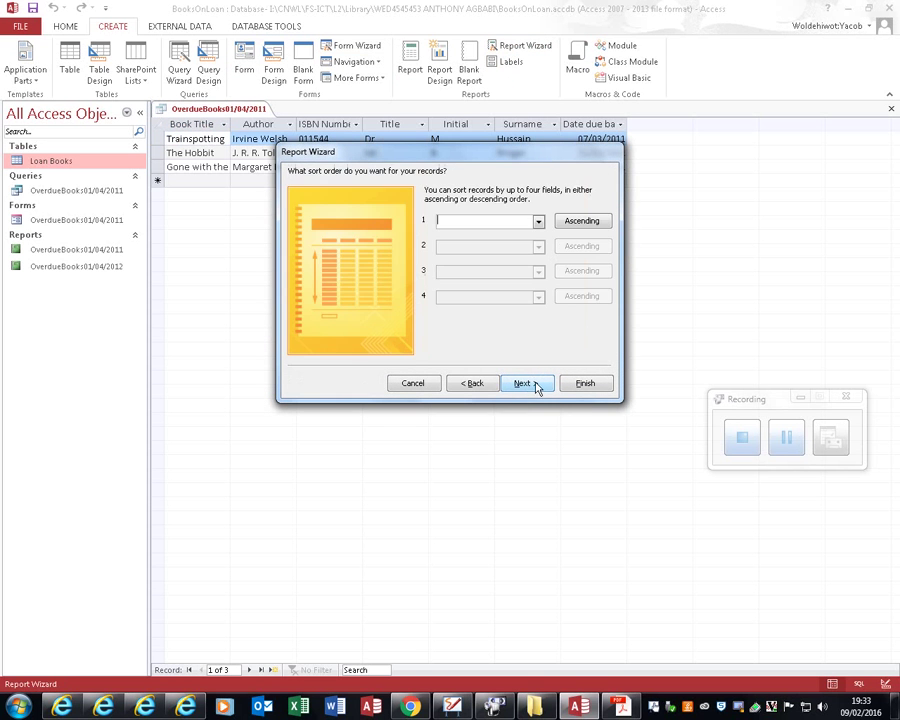
pyautogui.click(538, 385)
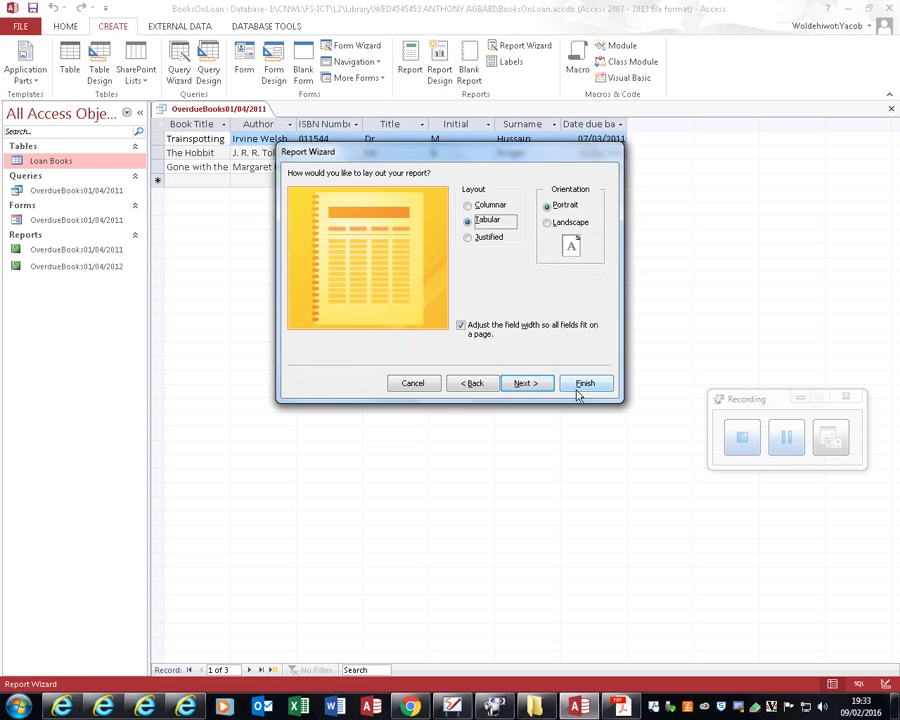
pyautogui.click(557, 223)
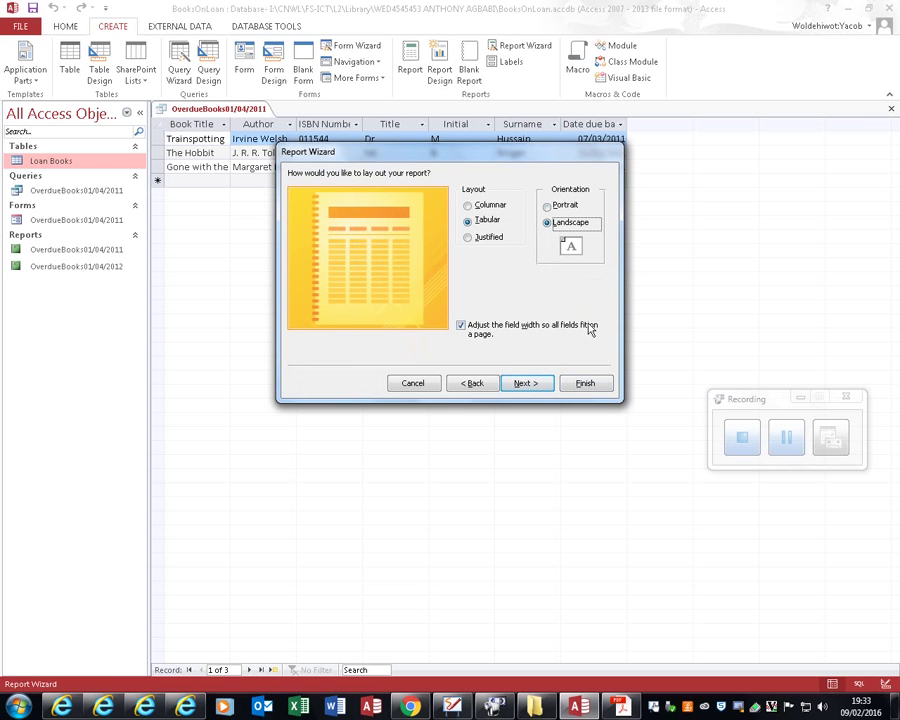
pyautogui.click(593, 385)
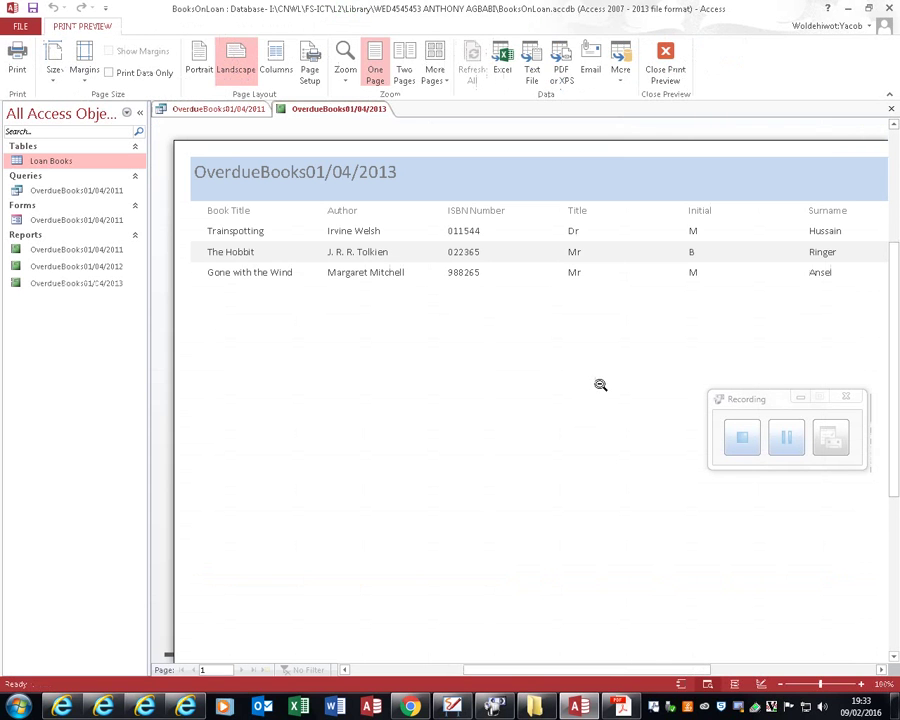
pyautogui.click(858, 669)
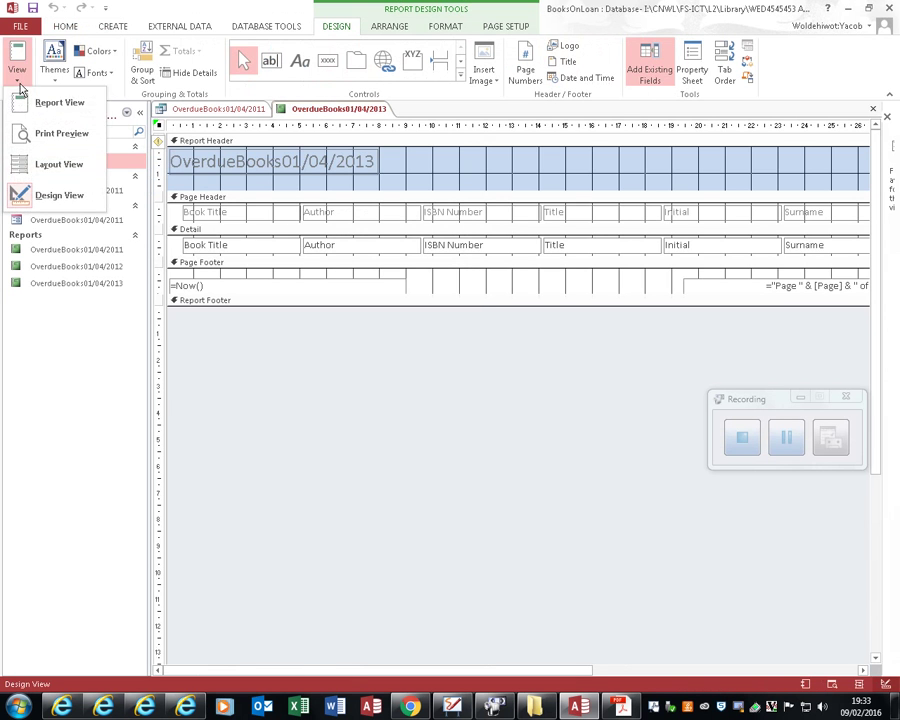
# Step: Switch to Layout View and narrow the ISBN Number and Title columns
pyautogui.click(20, 62)
pyautogui.click(59, 194)
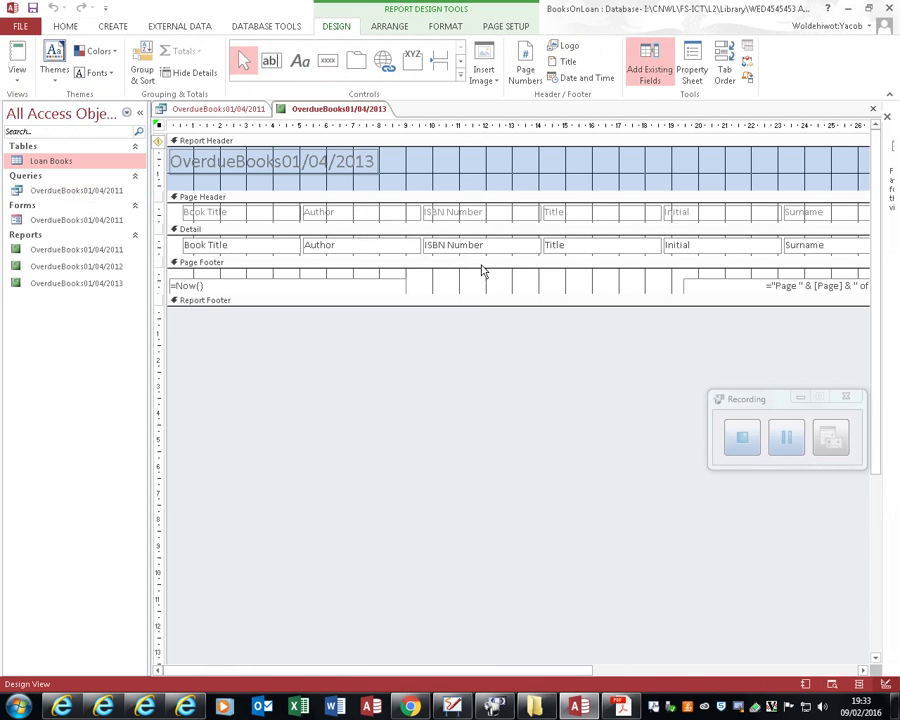
pyautogui.click(833, 670)
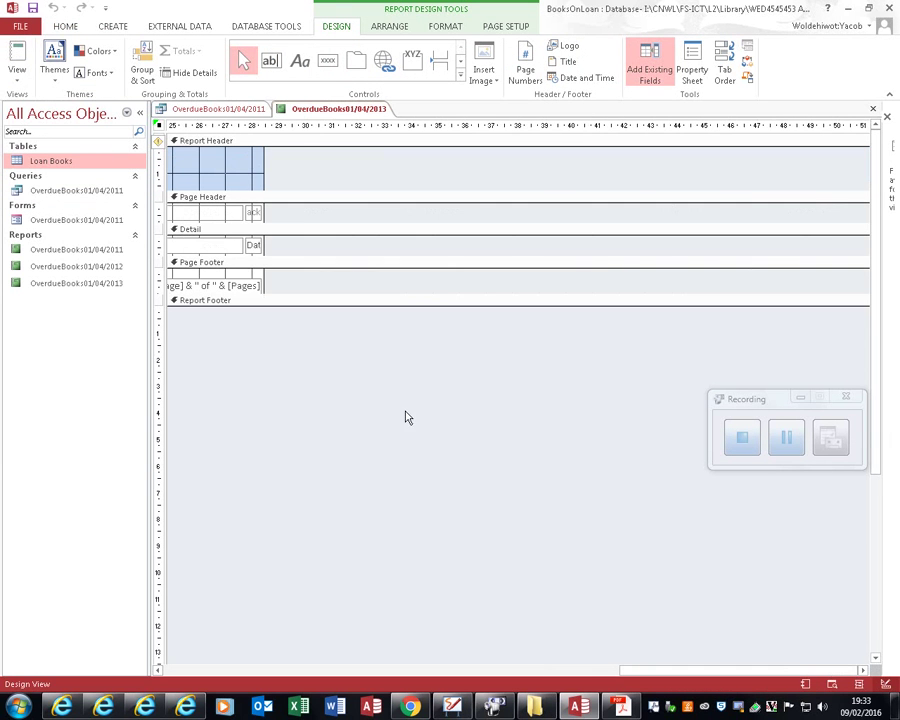
pyautogui.click(17, 62)
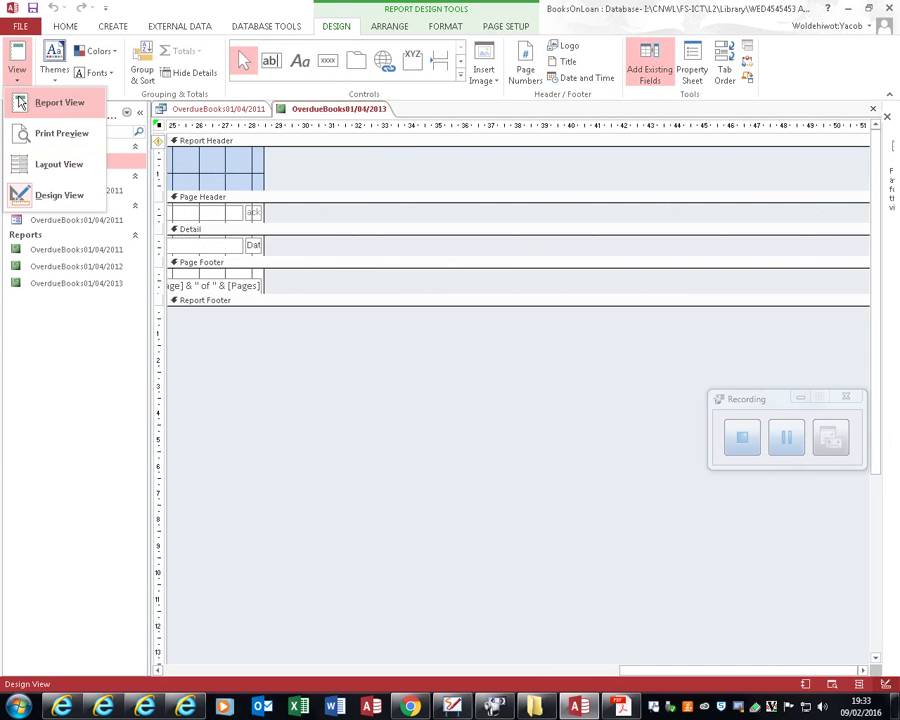
pyautogui.click(60, 168)
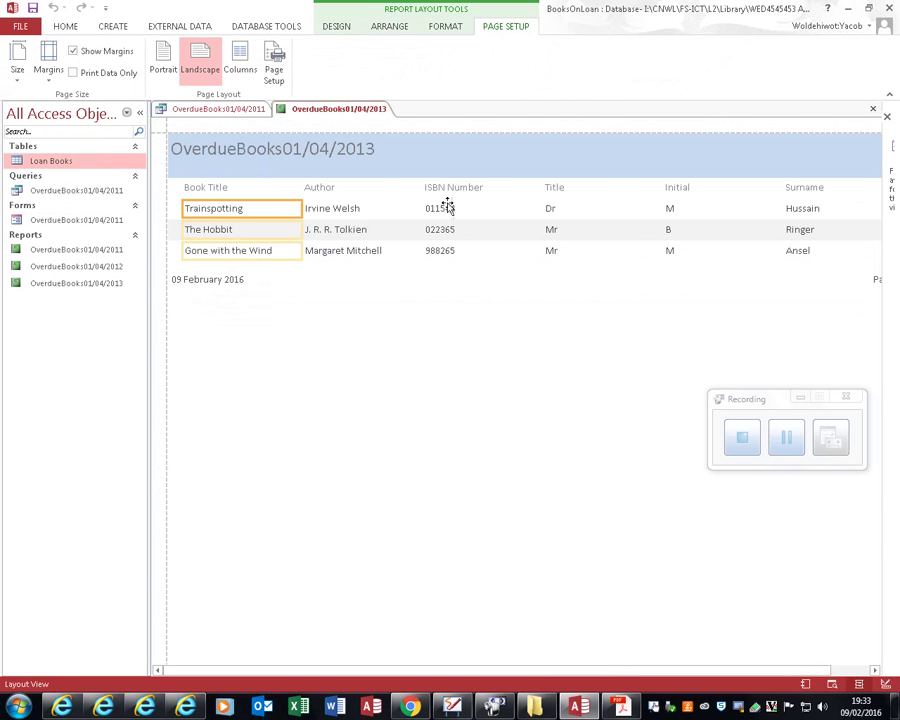
pyautogui.click(392, 208)
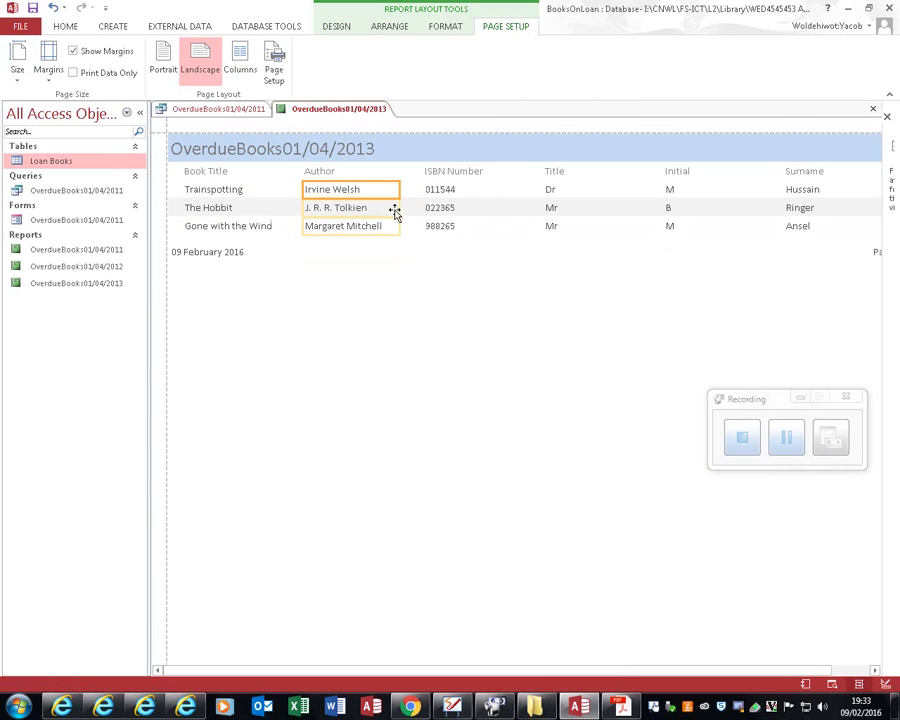
pyautogui.click(505, 206)
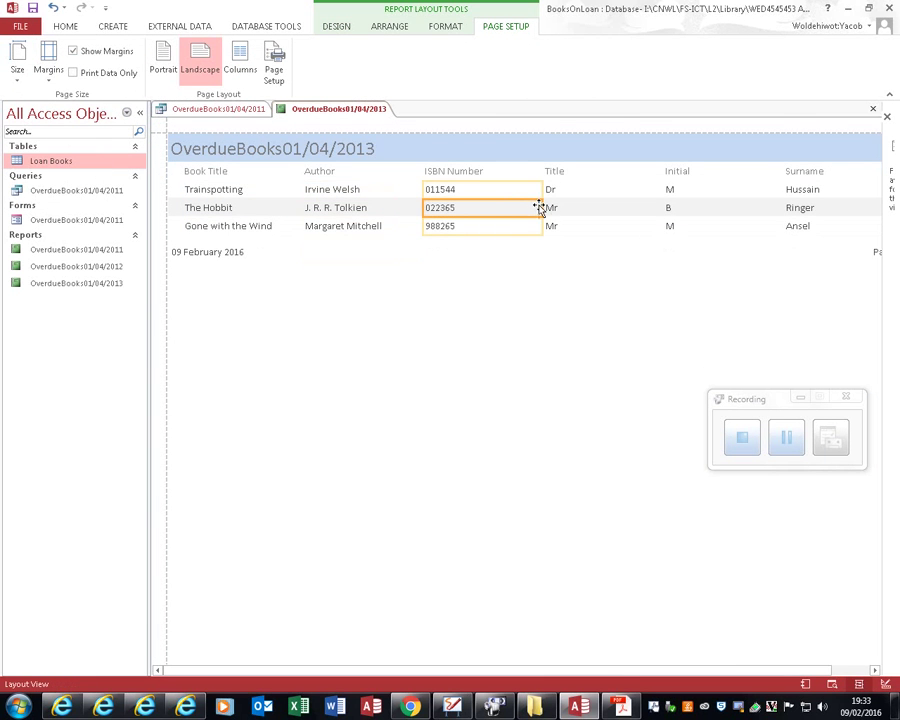
pyautogui.moveTo(543, 207); pyautogui.dragTo(487, 207)
pyautogui.click(547, 208)
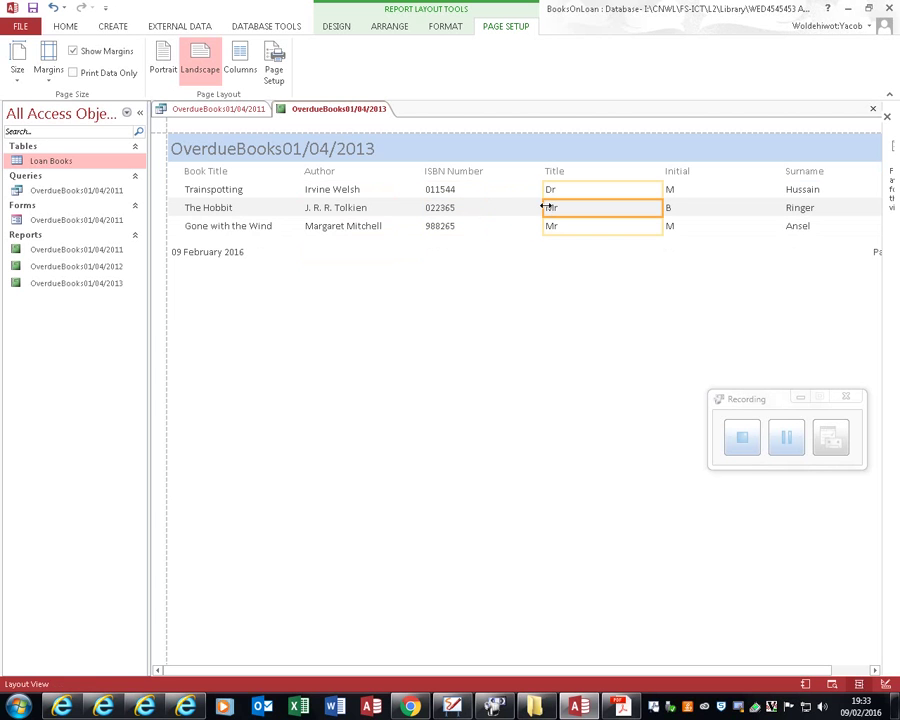
pyautogui.moveTo(546, 191); pyautogui.dragTo(490, 191)
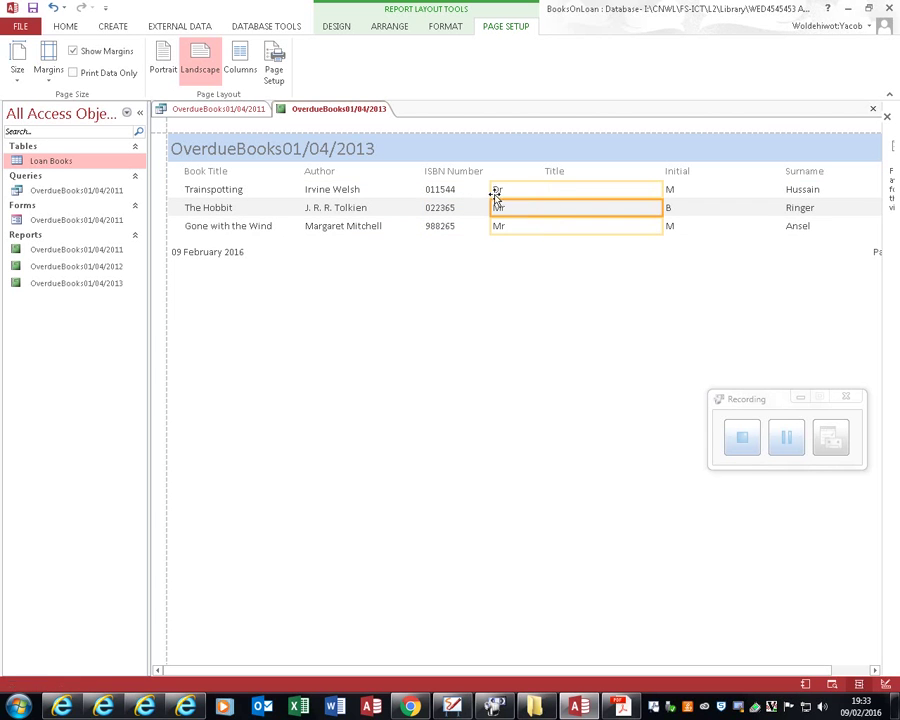
pyautogui.moveTo(664, 189); pyautogui.dragTo(577, 189)
# Step: Resize the Surname column and heading, and widen the due date column so dates display
pyautogui.click(656, 190)
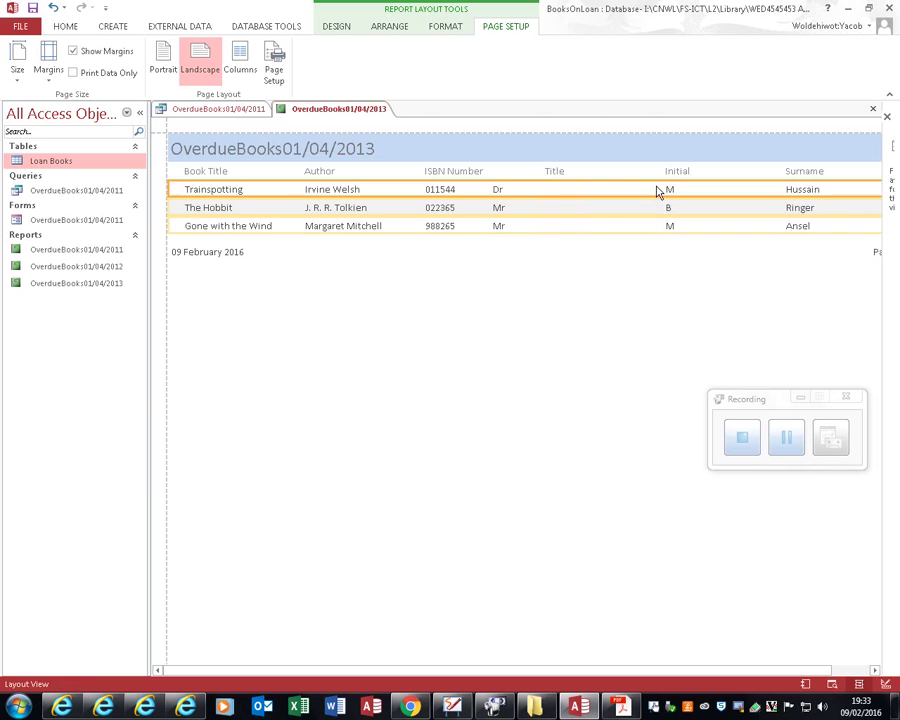
pyautogui.click(866, 671)
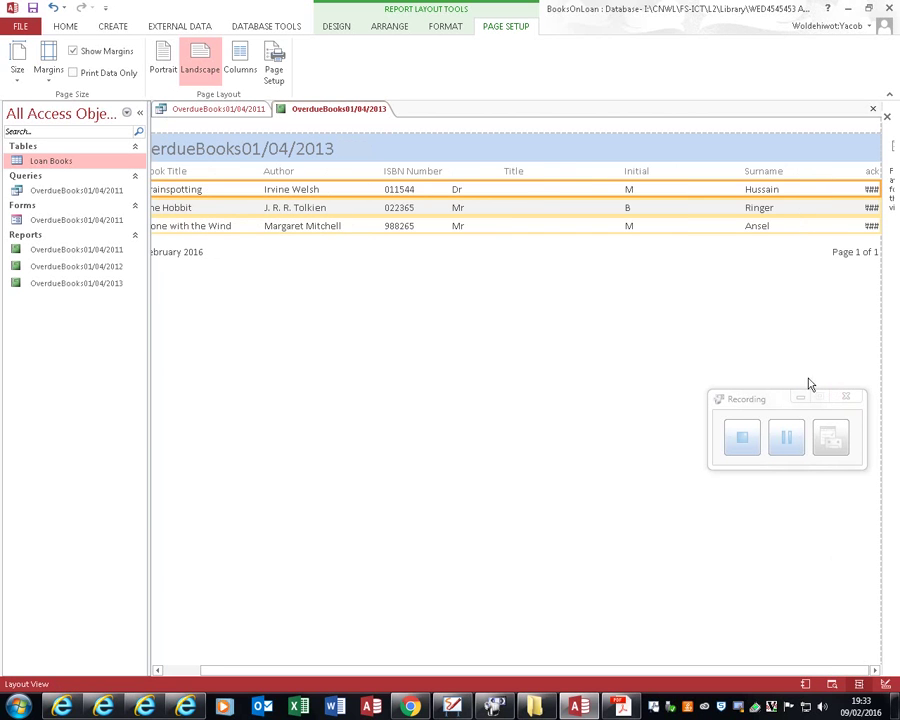
pyautogui.click(777, 190)
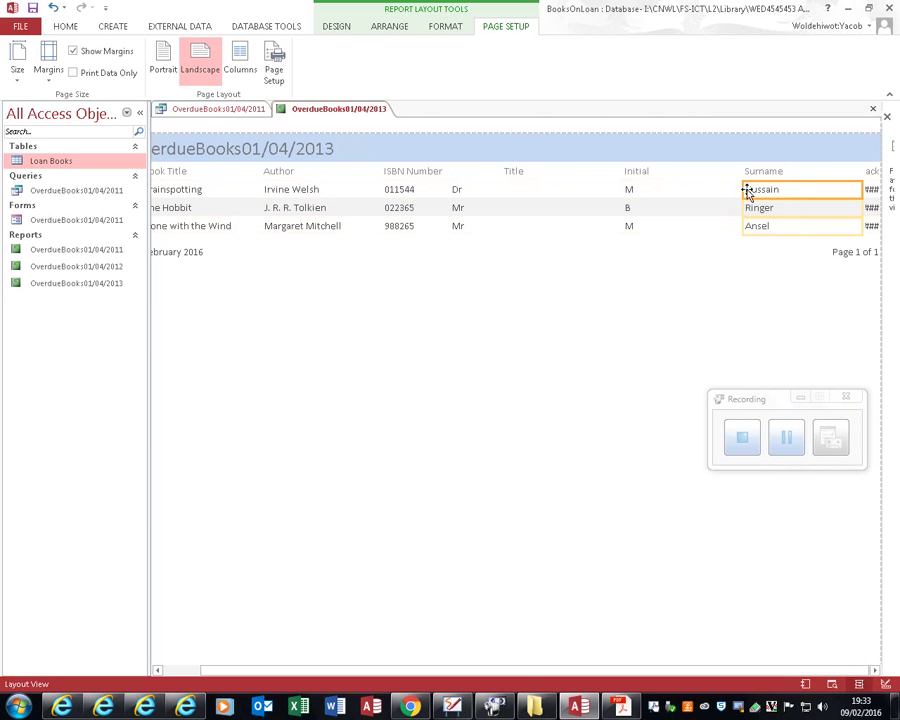
pyautogui.moveTo(742, 189); pyautogui.dragTo(664, 188)
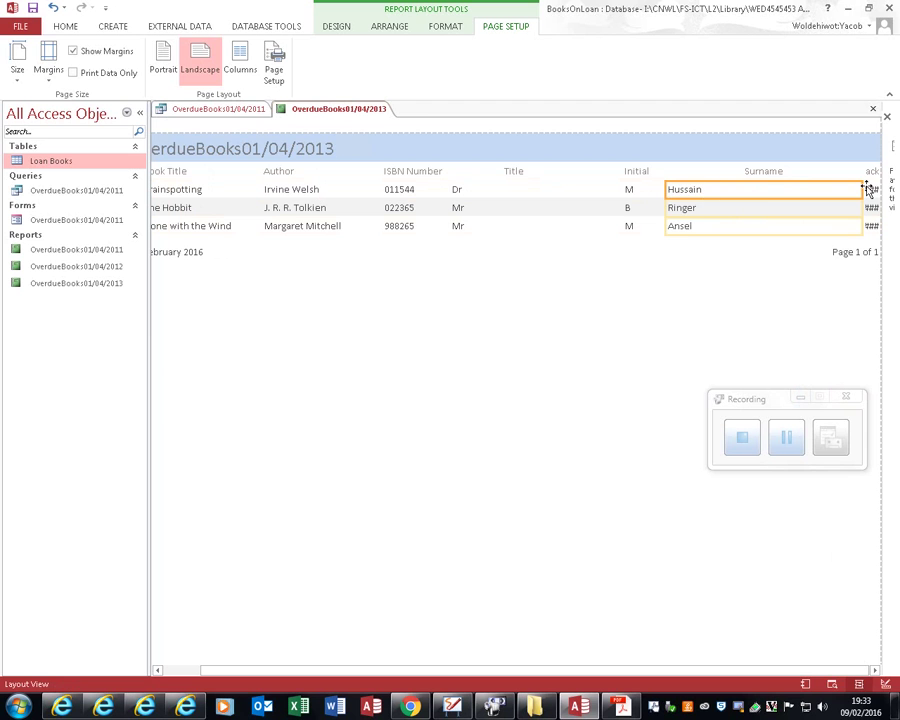
pyautogui.click(750, 173)
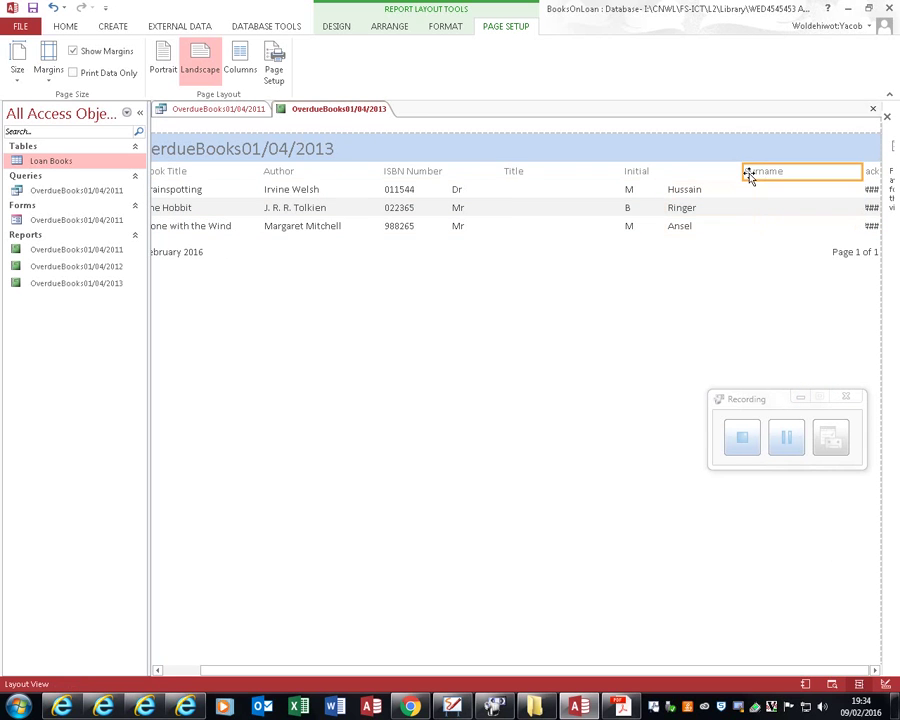
pyautogui.moveTo(742, 175); pyautogui.dragTo(671, 175)
pyautogui.moveTo(862, 173); pyautogui.dragTo(720, 180)
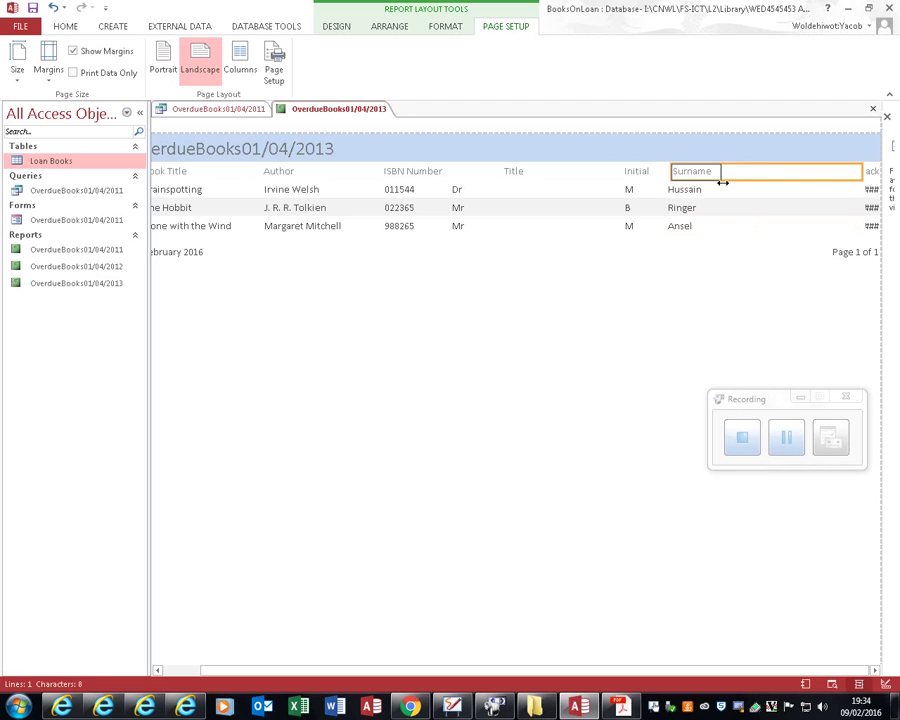
pyautogui.click(865, 208)
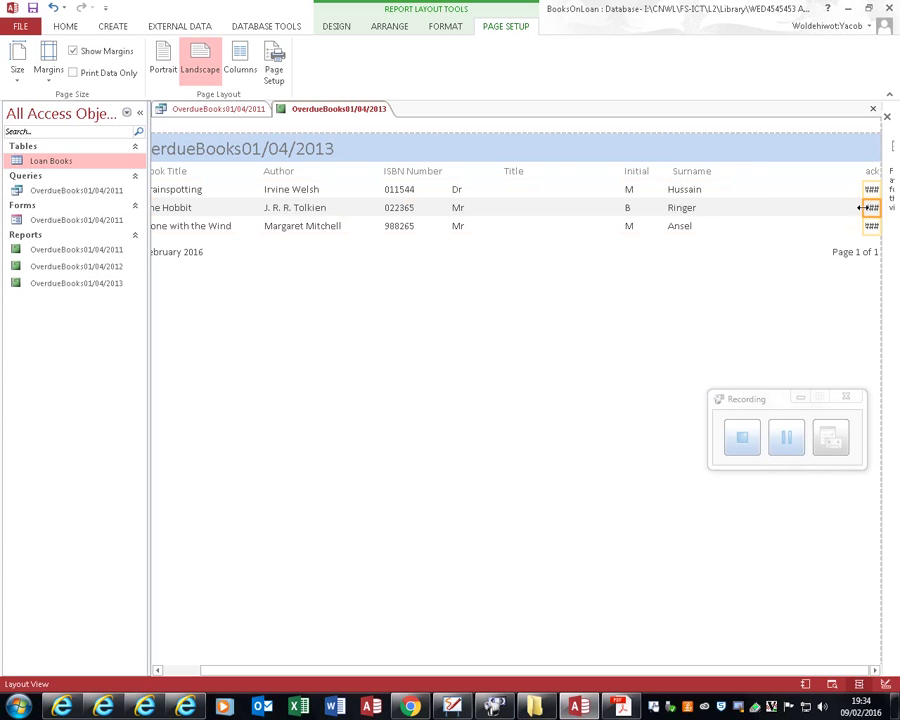
pyautogui.moveTo(862, 207); pyautogui.dragTo(730, 206)
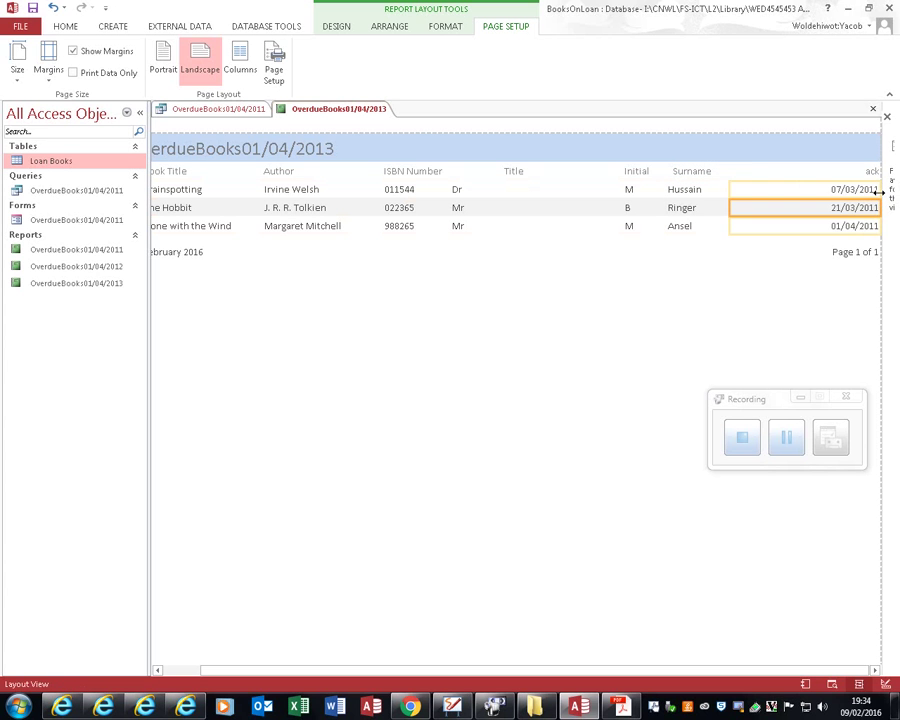
pyautogui.click(868, 172)
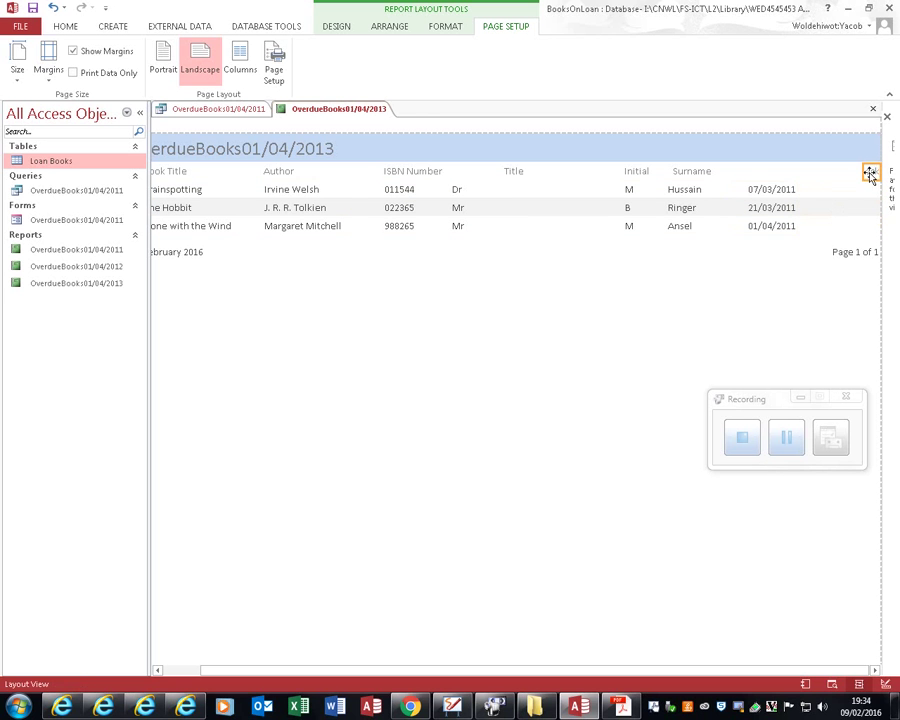
pyautogui.moveTo(865, 170); pyautogui.dragTo(750, 176)
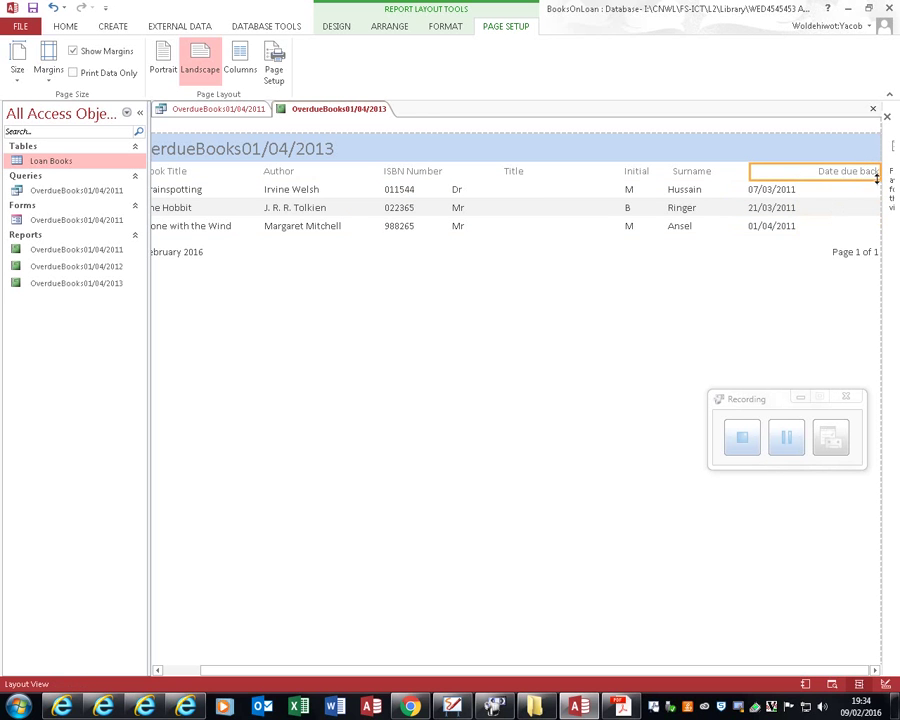
# Step: Adjust the Date due back heading to show in full, then close and save the report
pyautogui.click(884, 115)
pyautogui.moveTo(897, 171); pyautogui.dragTo(800, 174)
pyautogui.click(846, 210)
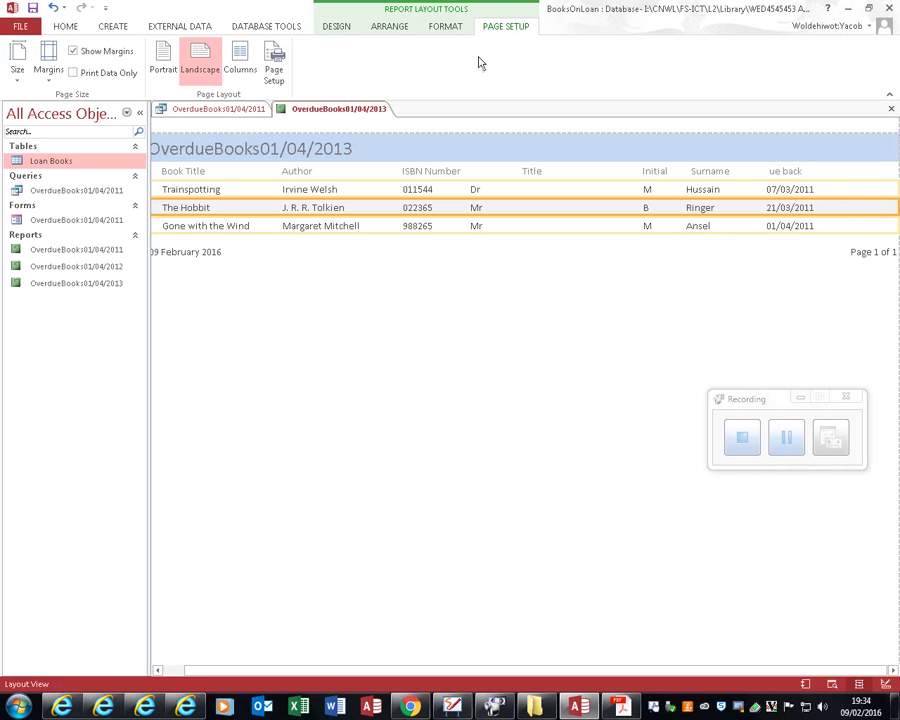
pyautogui.click(789, 171)
pyautogui.moveTo(792, 172); pyautogui.dragTo(846, 170)
pyautogui.click(891, 108)
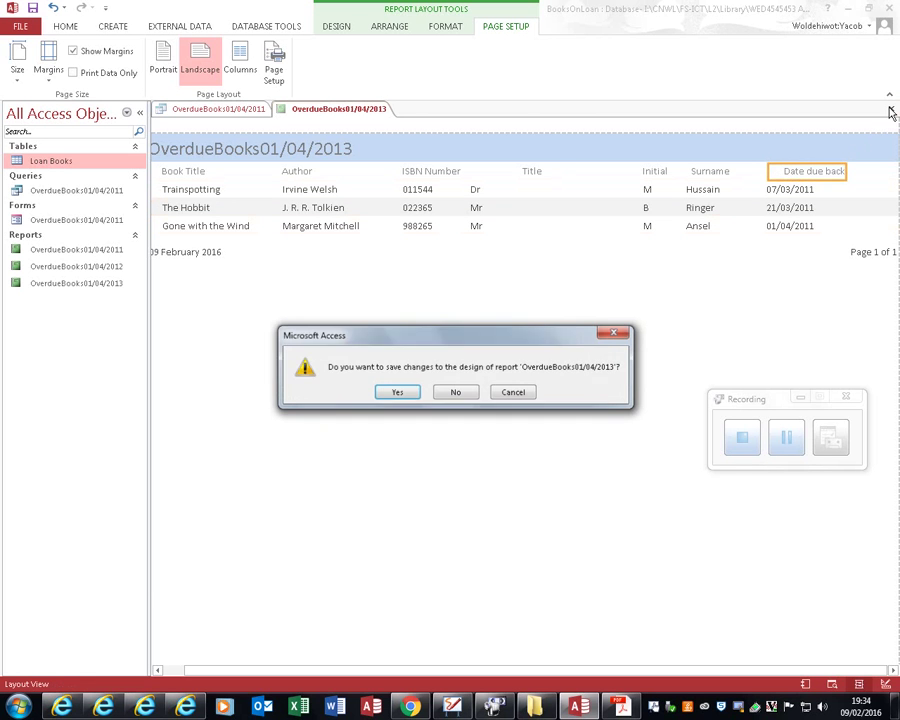
pyautogui.click(396, 393)
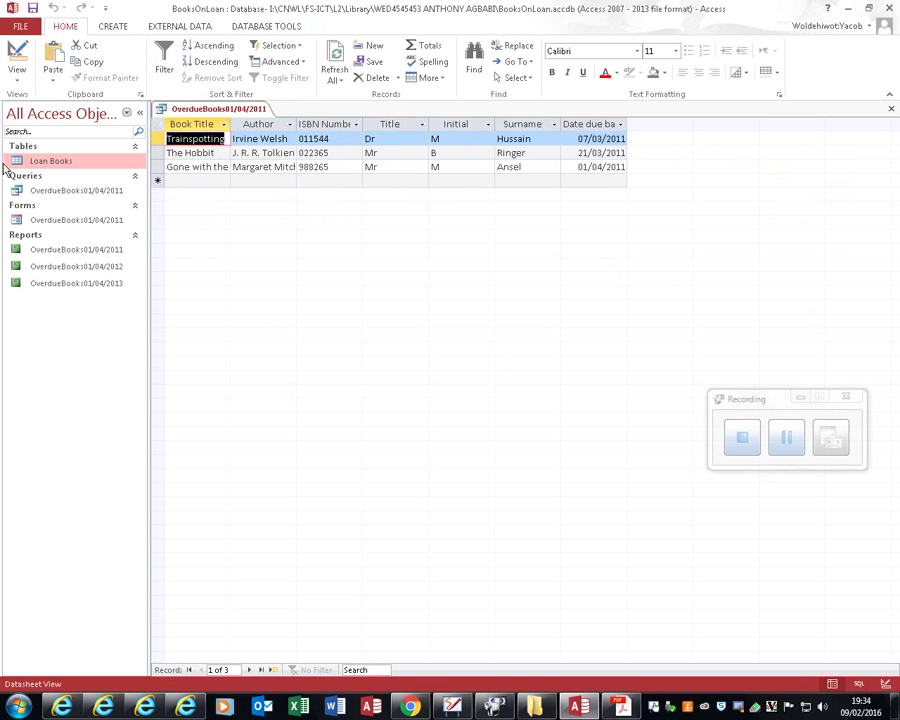
# Step: Return to the instructions PDF and reread page 4's overdue-books report task
pyautogui.hotkey('alt', 'Tab')
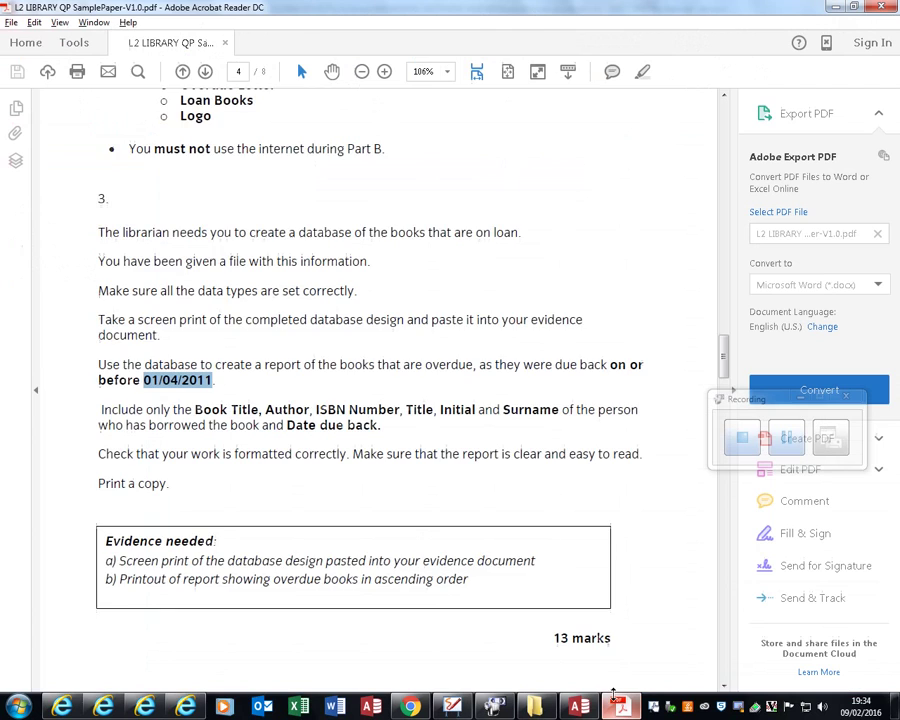
pyautogui.scroll(-2, 97, 534)
pyautogui.scroll(-7, 97, 534)
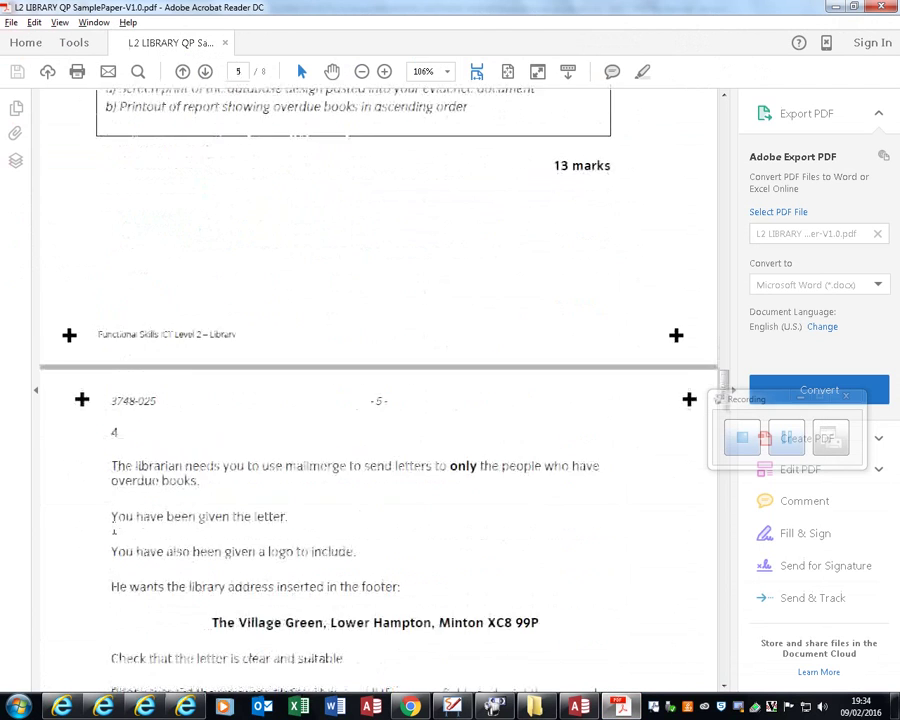
pyautogui.scroll(3, 120, 527)
pyautogui.scroll(3, 130, 545)
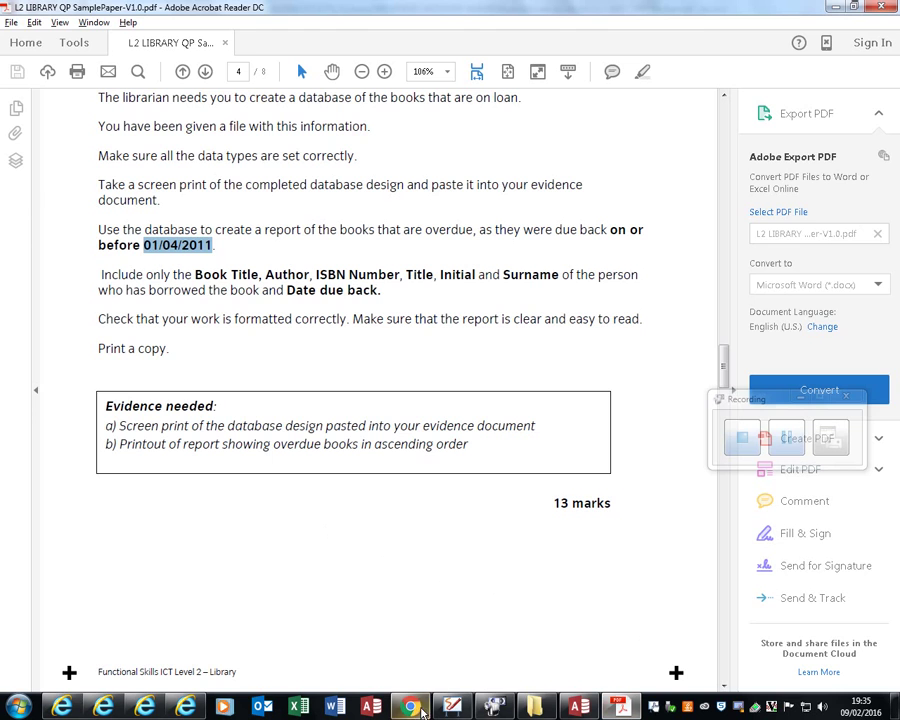
# Step: Sort the overdue query's three loans by Date due back descending, newest (01/04/2011) first
pyautogui.click(578, 707)
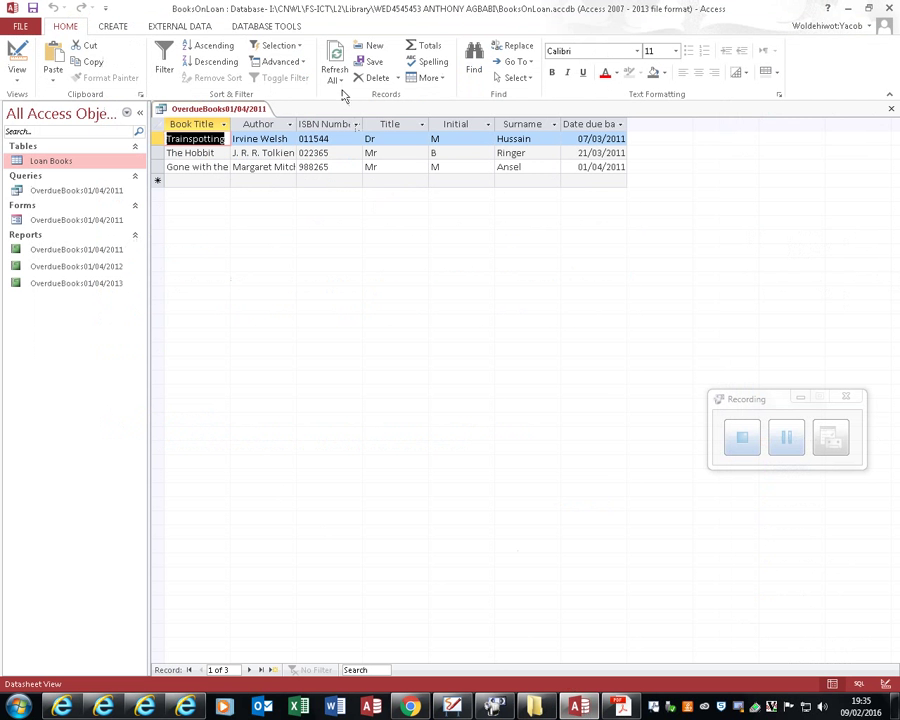
pyautogui.click(586, 123)
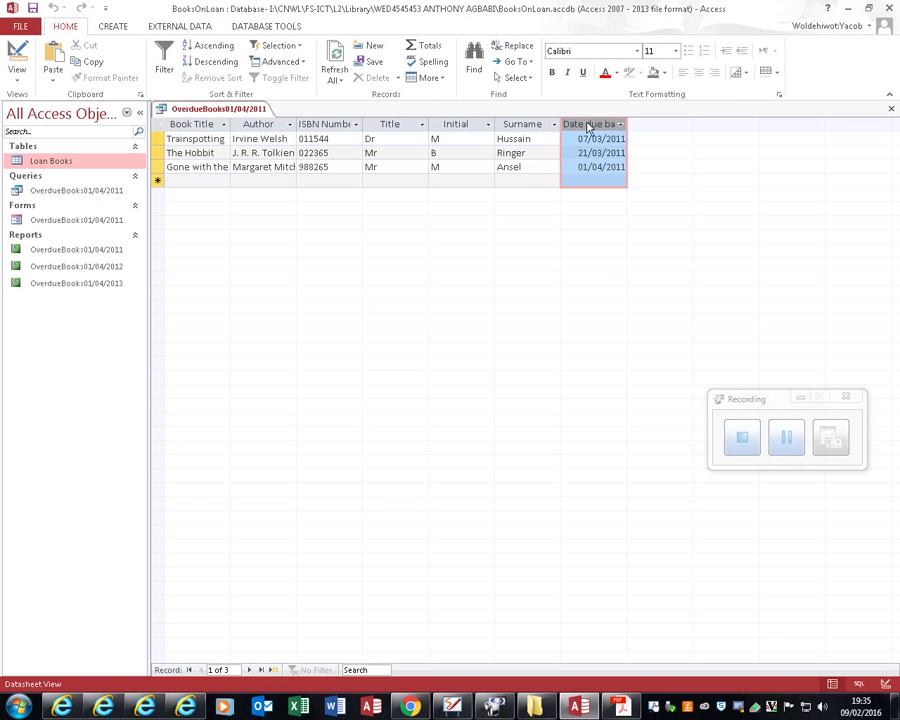
pyautogui.rightClick(587, 124)
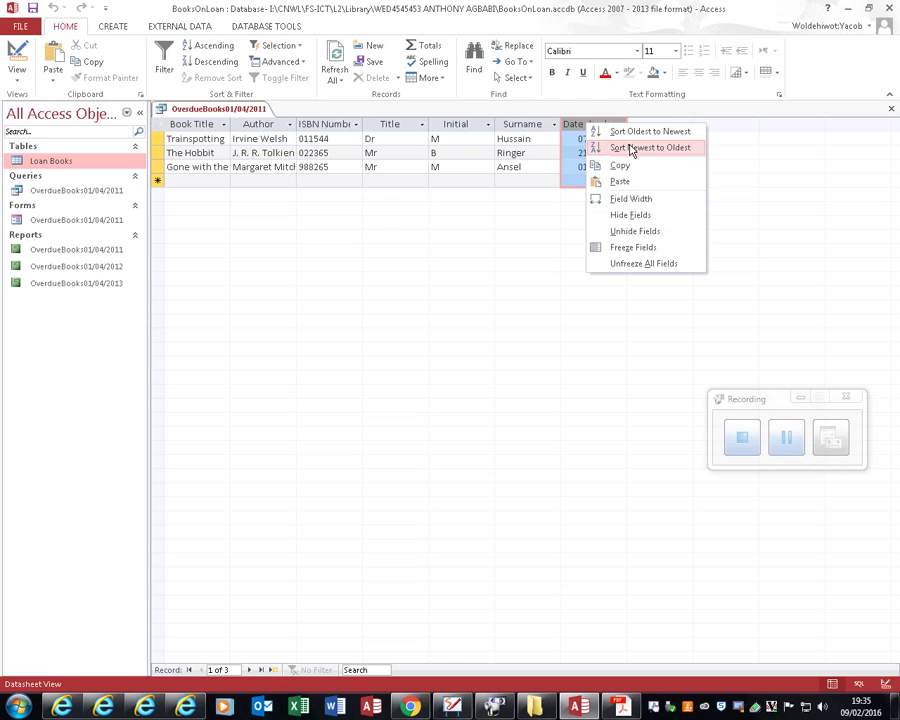
pyautogui.click(546, 300)
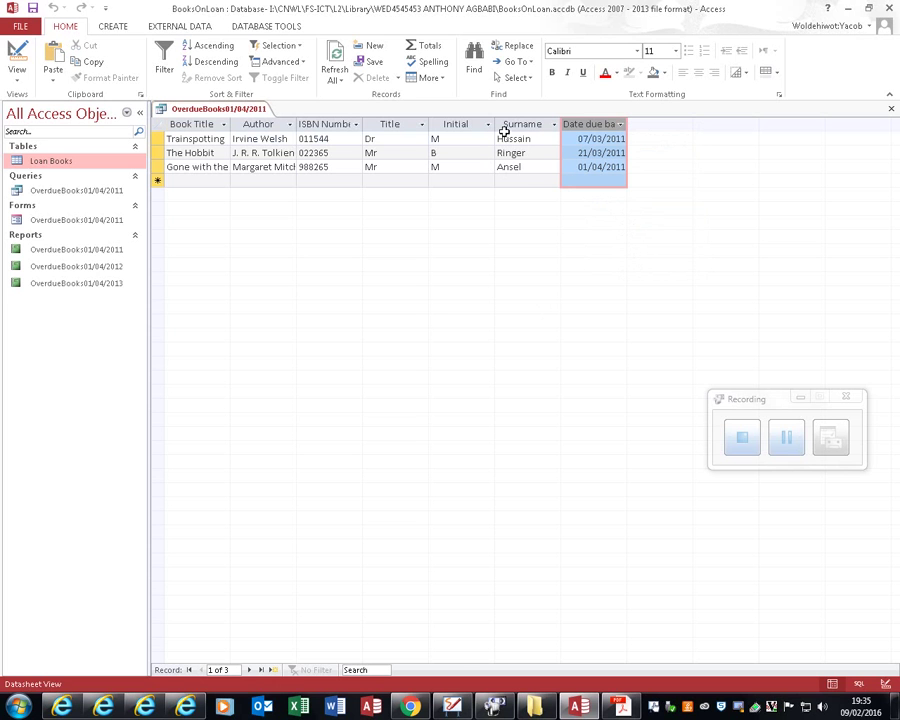
pyautogui.rightClick(597, 128)
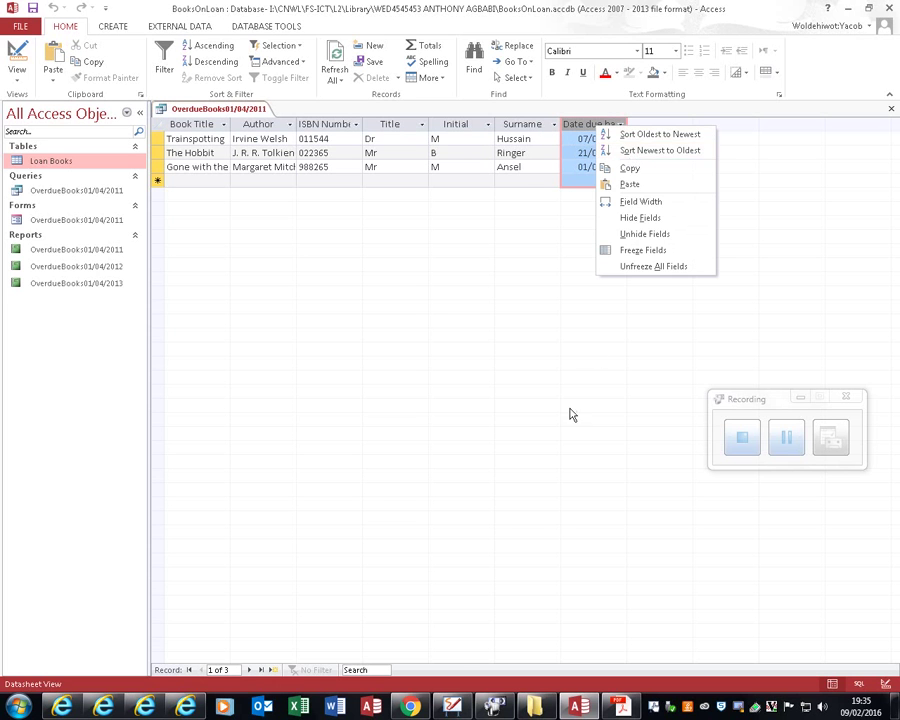
pyautogui.click(621, 707)
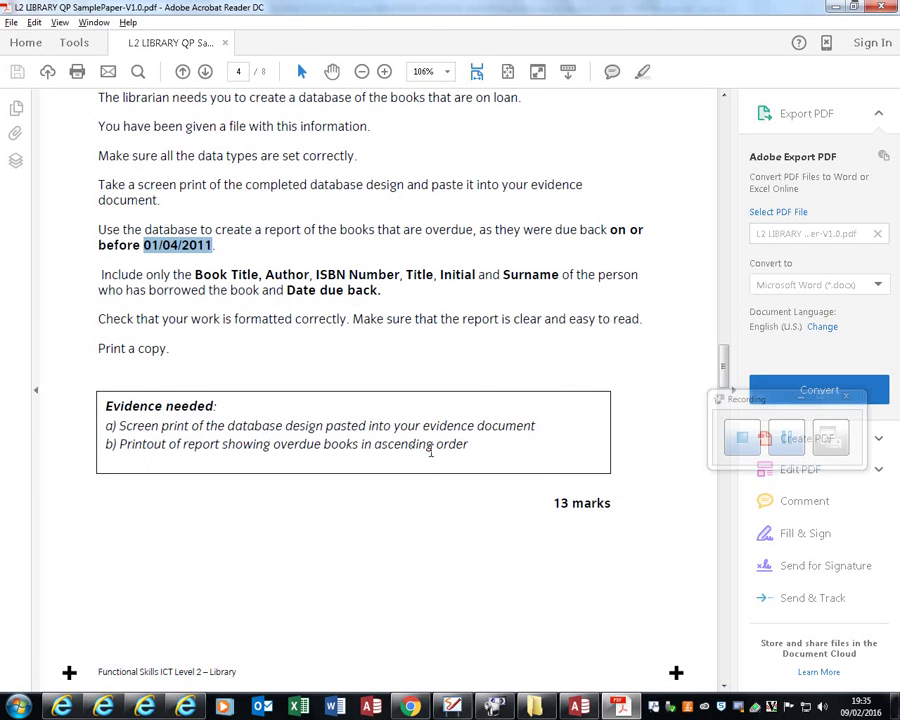
pyautogui.hotkey('alt', 'Tab')
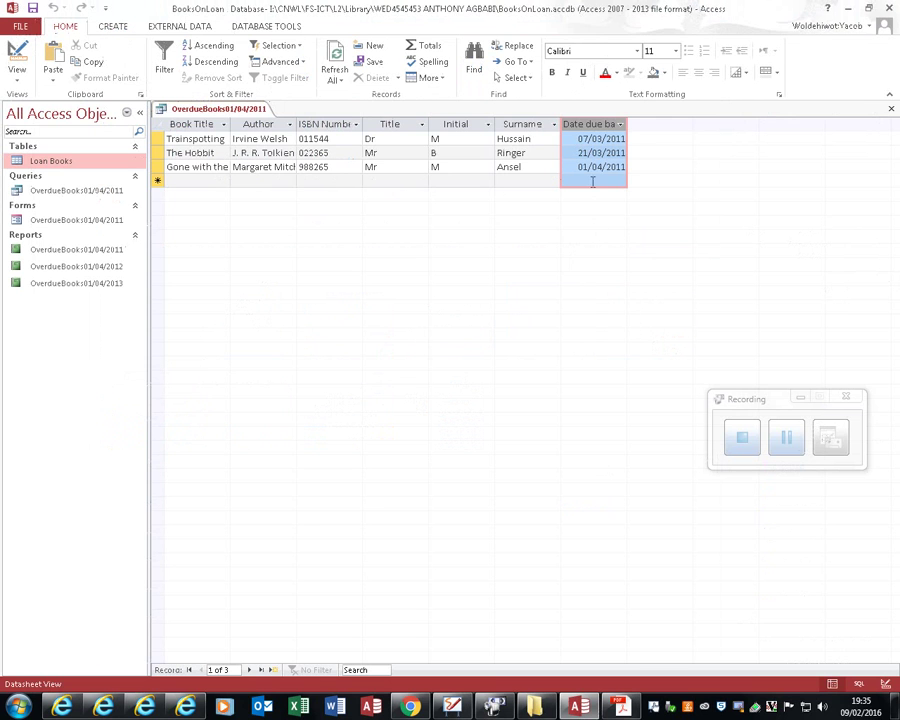
pyautogui.rightClick(593, 127)
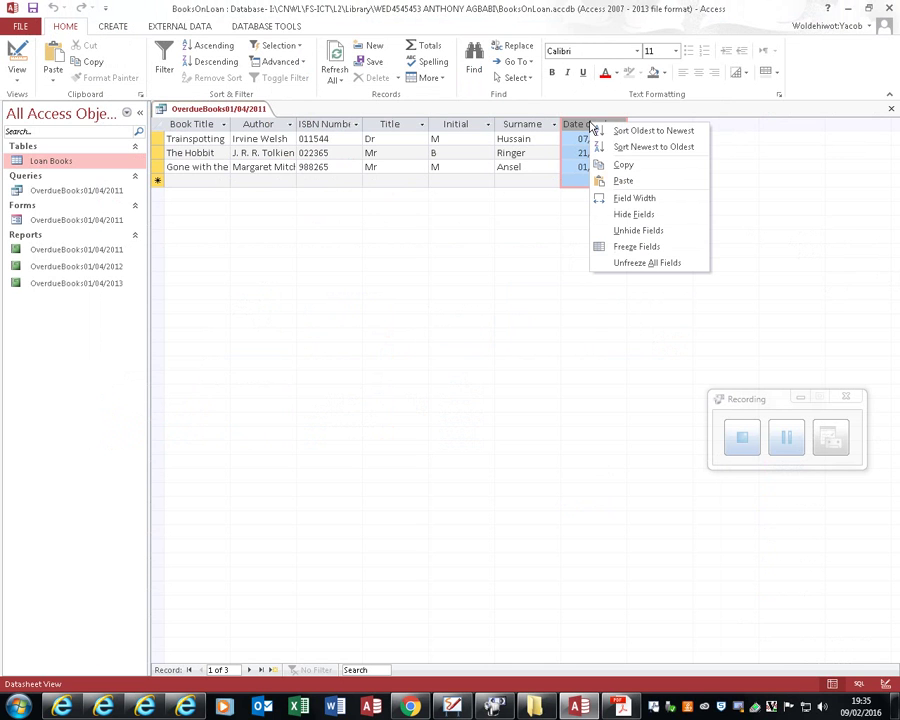
pyautogui.click(648, 148)
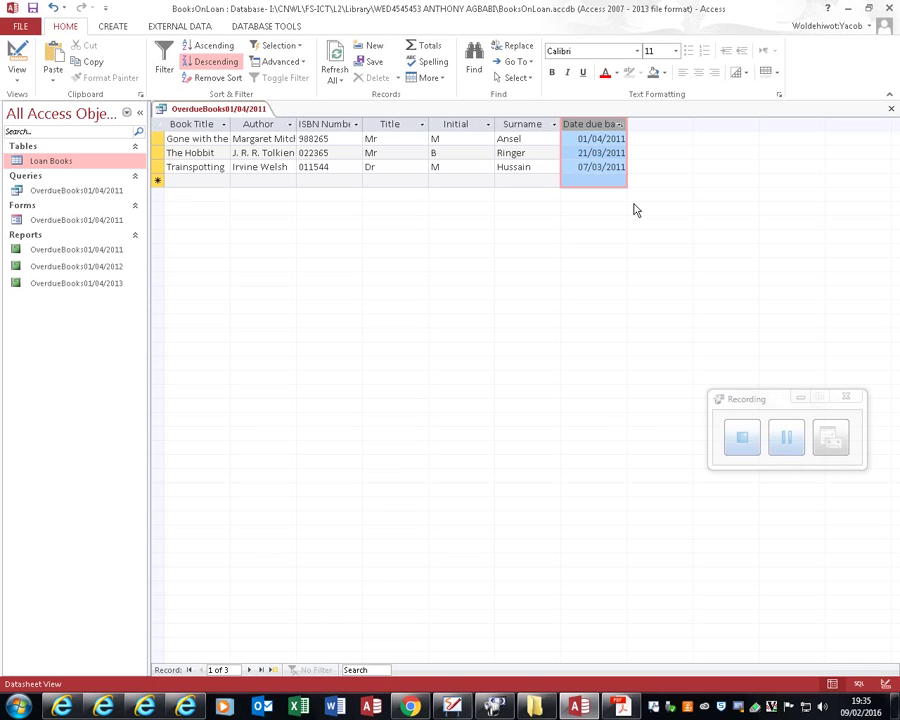
pyautogui.moveTo(591, 711)
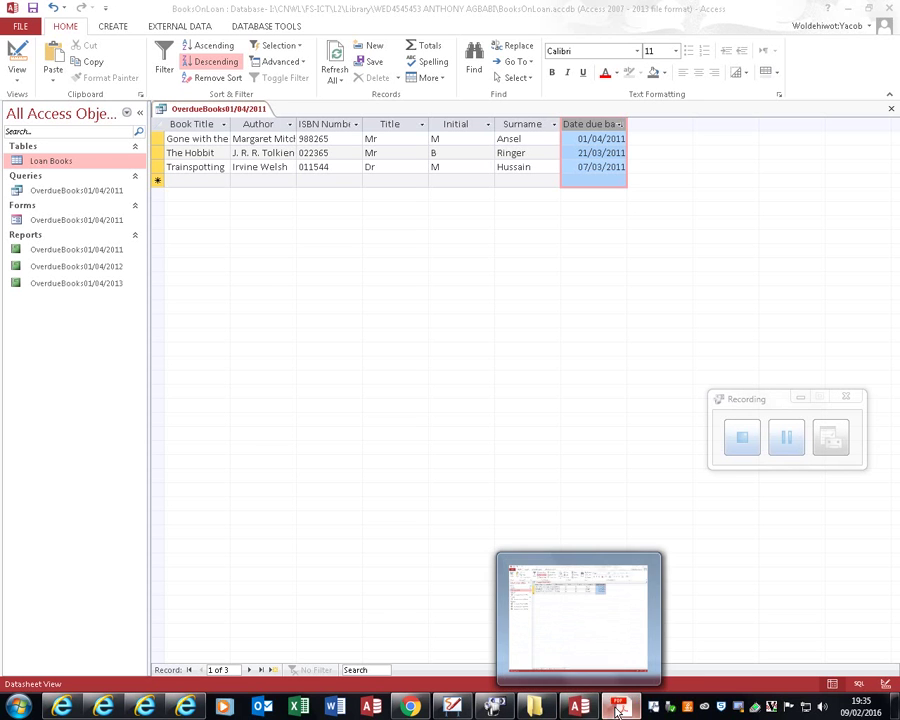
# Step: Scroll the library exam paper to task 4's mail-merge instructions on page 5
pyautogui.click(617, 709)
pyautogui.scroll(-10, 210, 385)
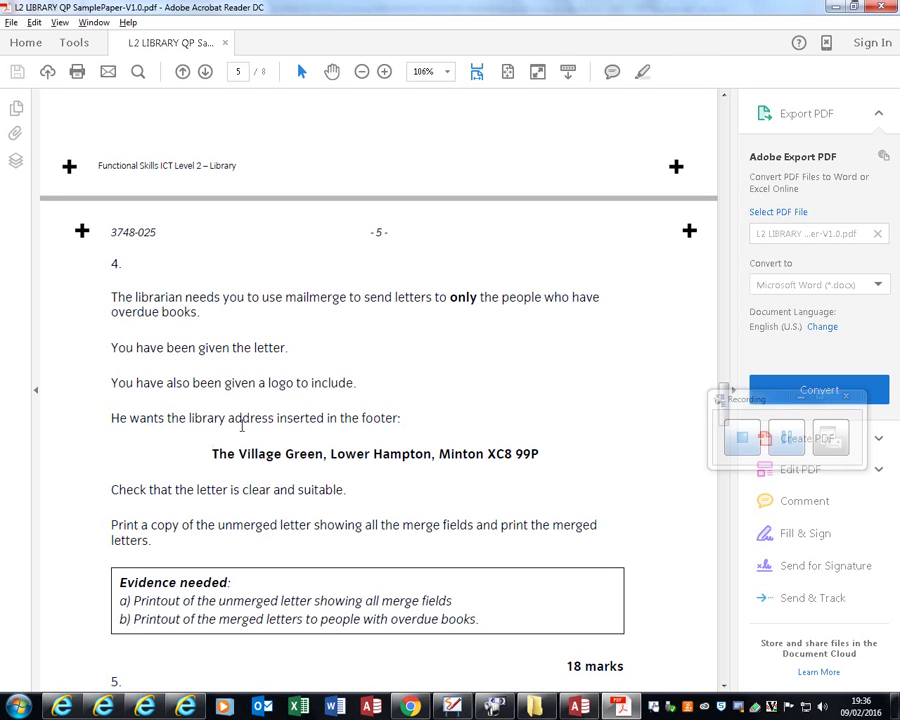
pyautogui.scroll(-3, 466, 470)
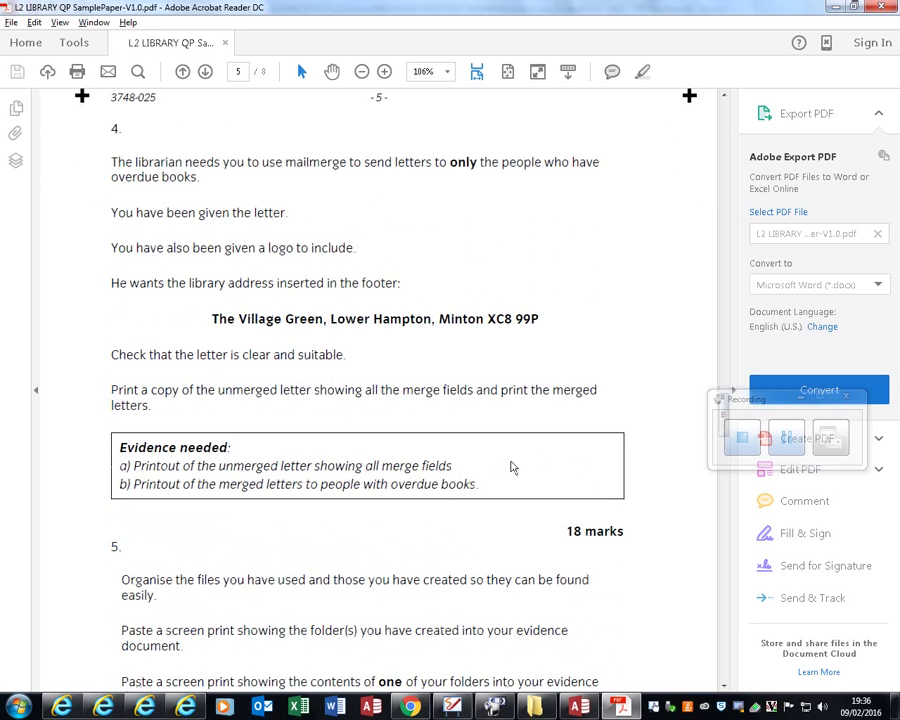
pyautogui.scroll(5, 395, 472)
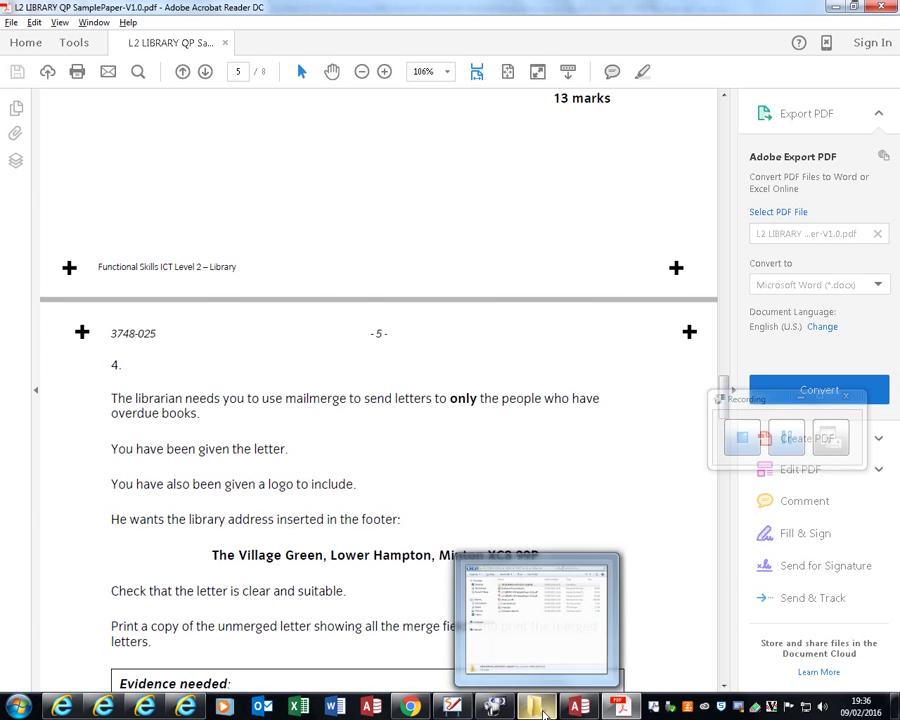
# Step: Open Overdue Letter.txt in maximised Notepad, select all its text, and start Word
pyautogui.click(540, 708)
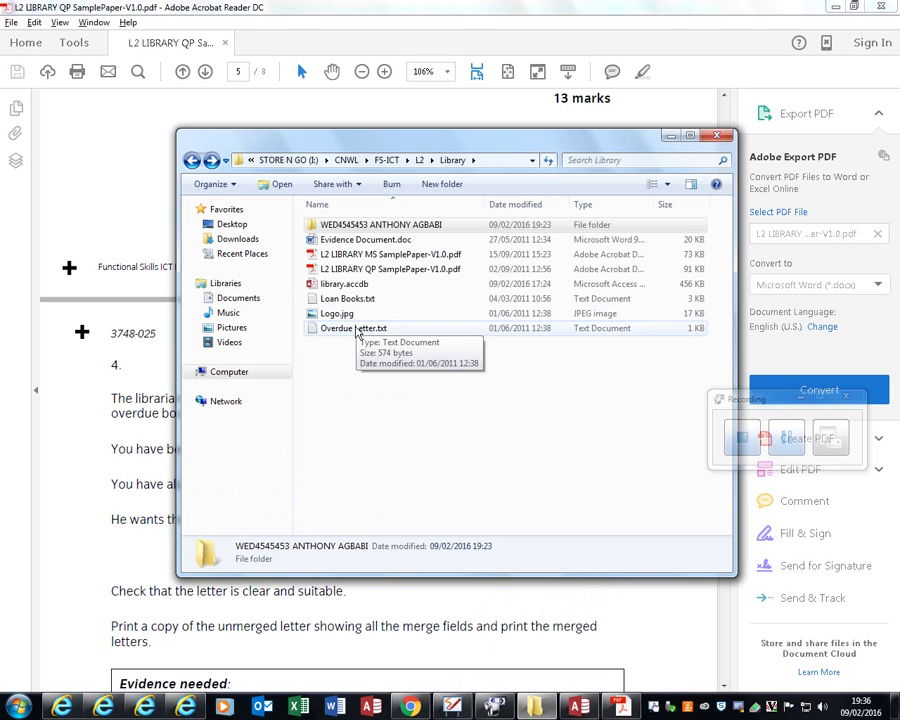
pyautogui.click(360, 330)
pyautogui.doubleClick(362, 333)
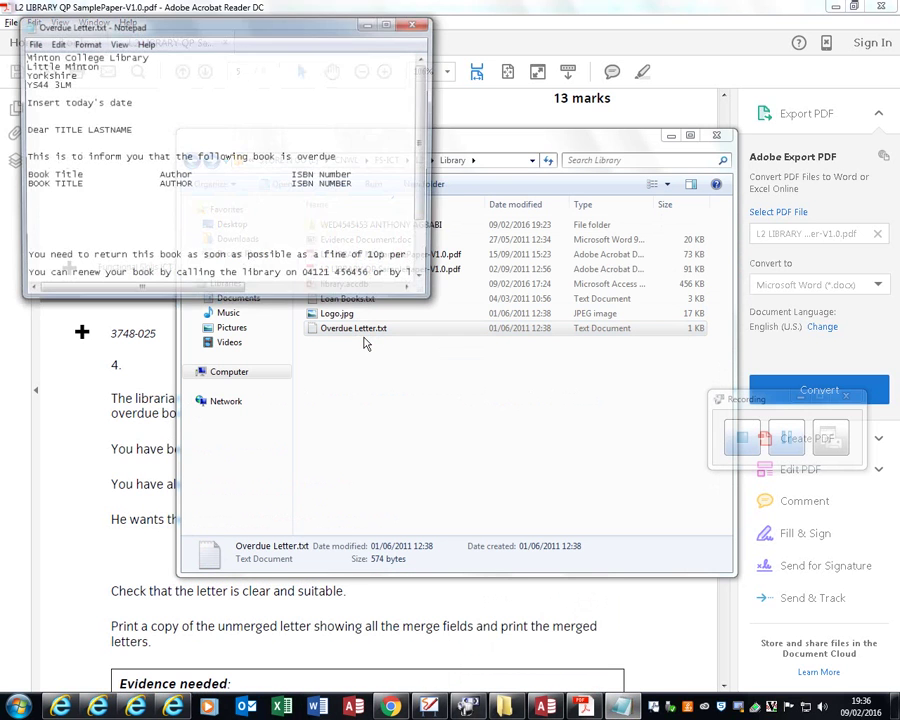
pyautogui.click(389, 22)
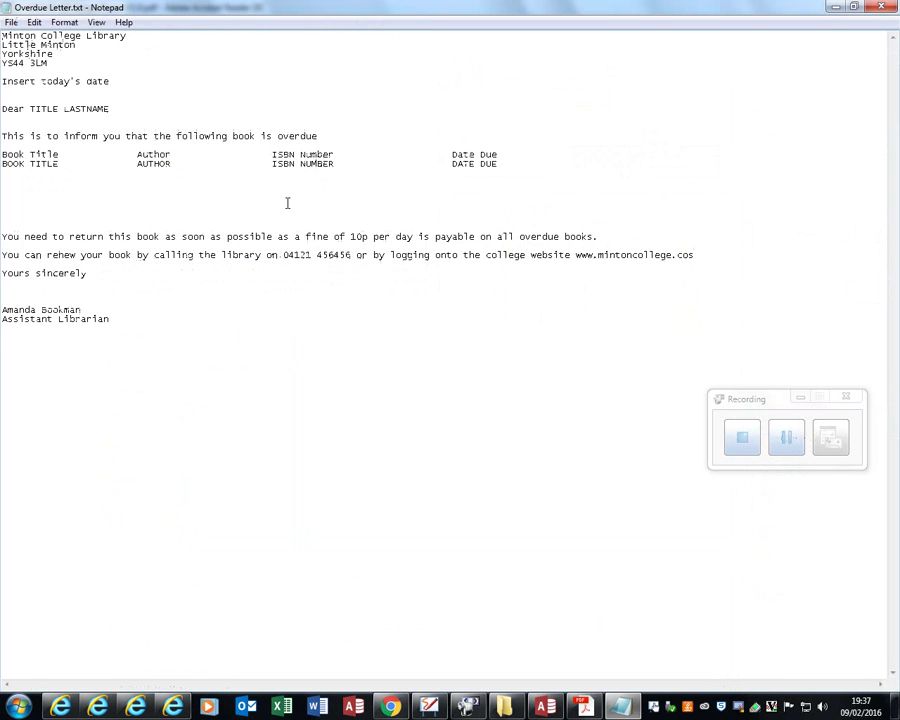
pyautogui.moveTo(89, 328)
pyautogui.mouseDown()
pyautogui.moveTo(112, 307)
pyautogui.moveTo(122, 317)
pyautogui.moveTo(2, 82)
pyautogui.moveTo(3, 36)
pyautogui.mouseUp()
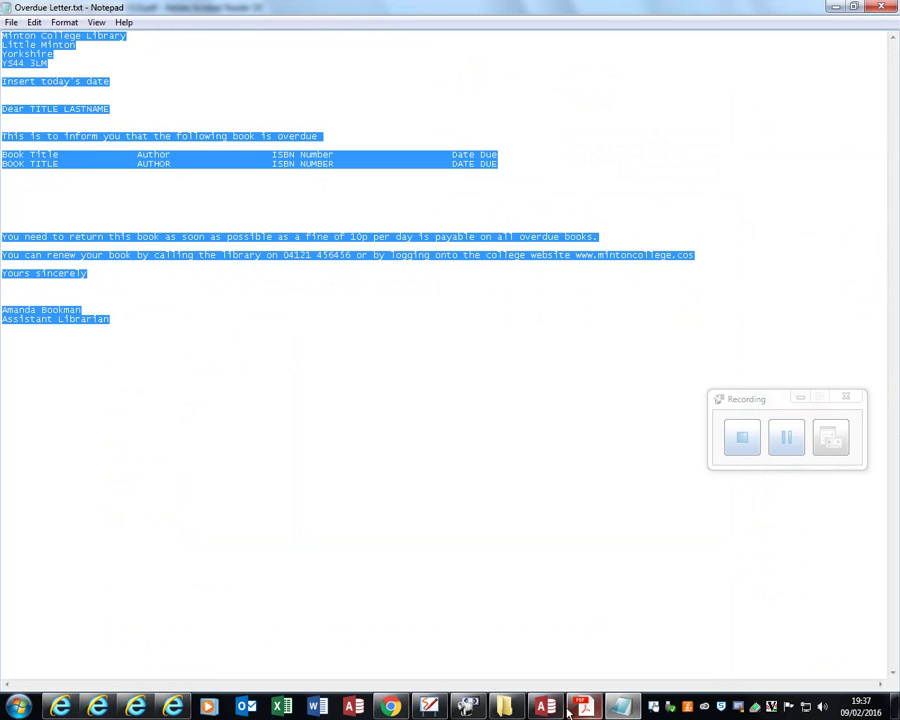
pyautogui.click(318, 708)
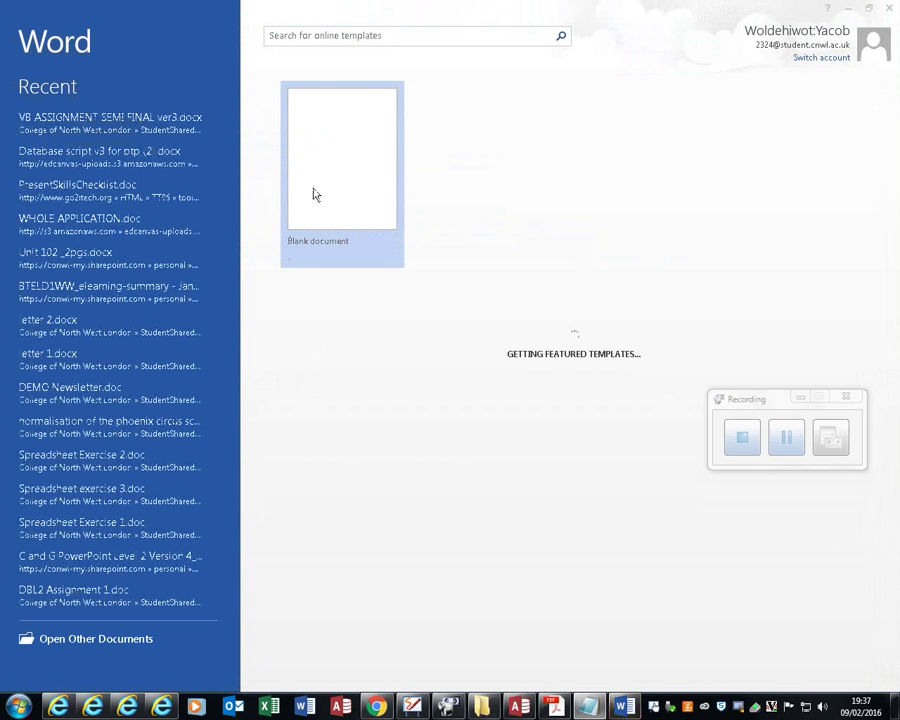
# Step: Paste the letter into a new blank Word document, select the four-line address, then return to the paper
pyautogui.click(315, 194)
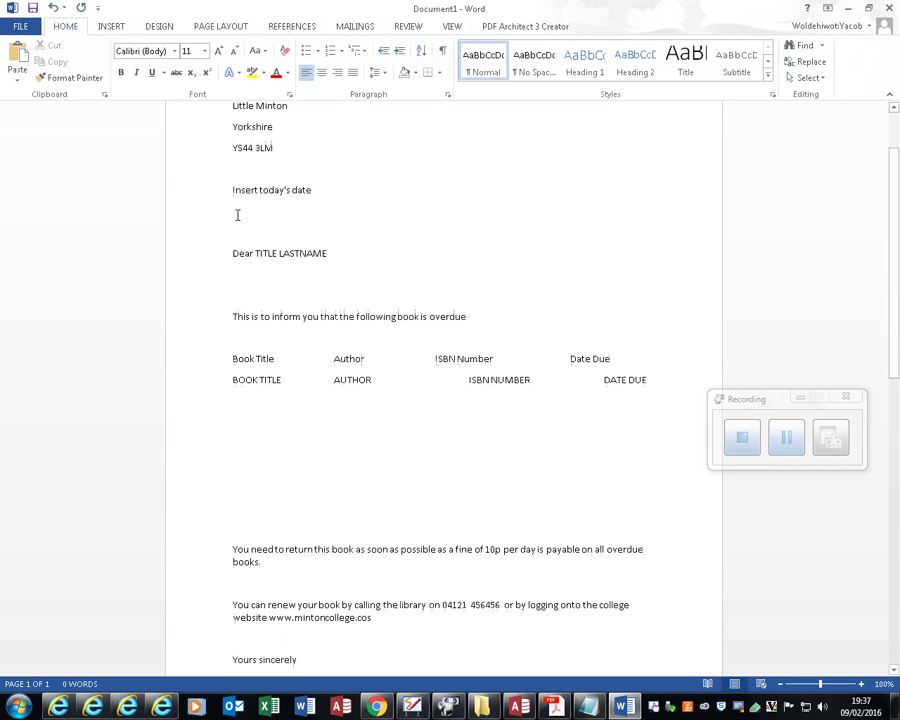
pyautogui.scroll(-5, 238, 216)
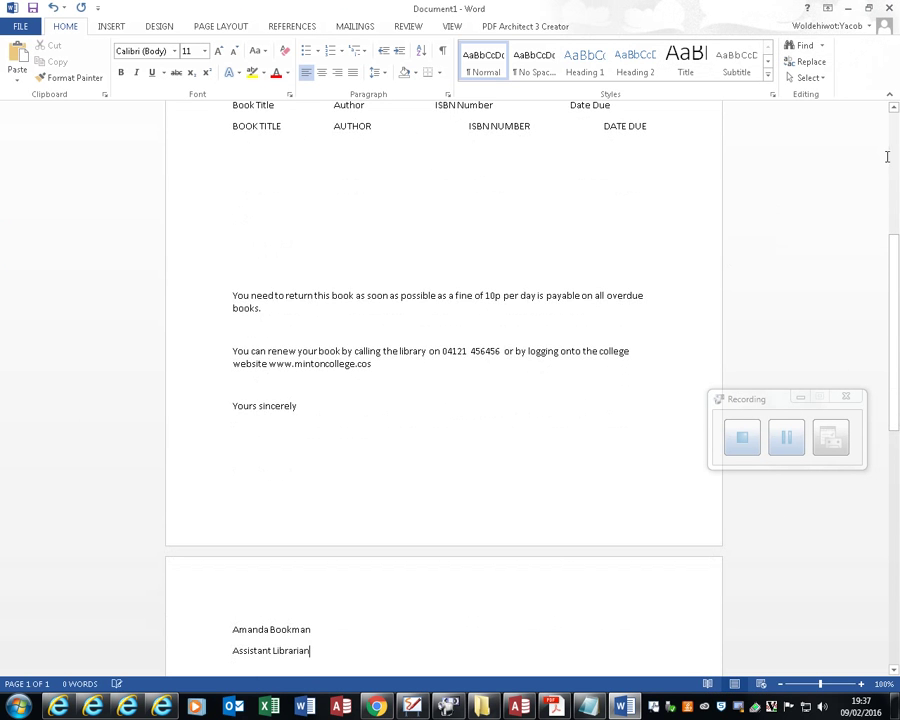
pyautogui.scroll(6, 883, 152)
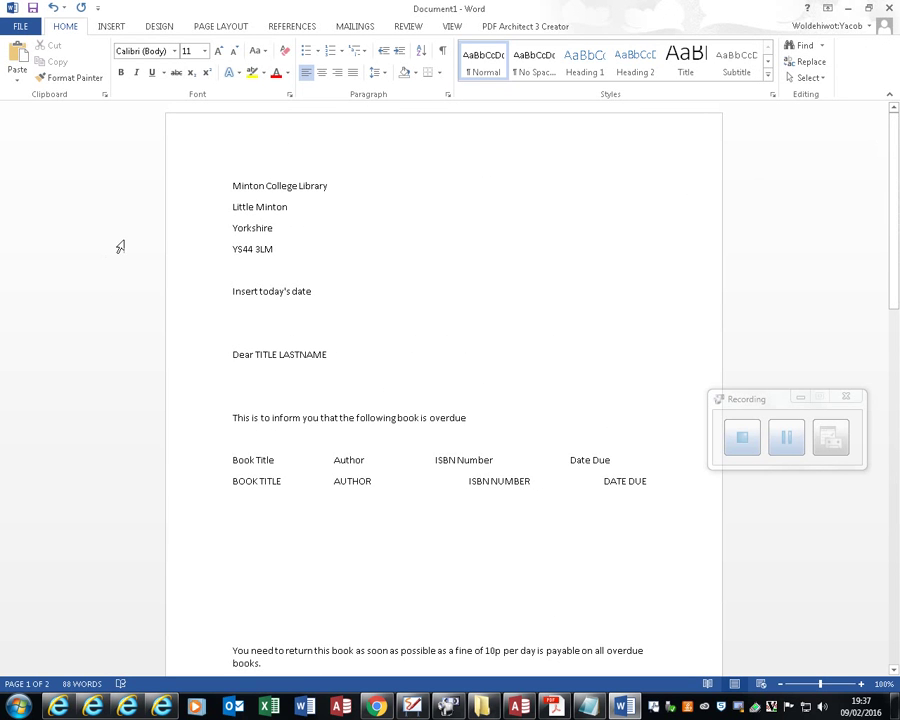
pyautogui.moveTo(274, 250); pyautogui.dragTo(235, 184)
pyautogui.hotkey('ctrl', 'c')
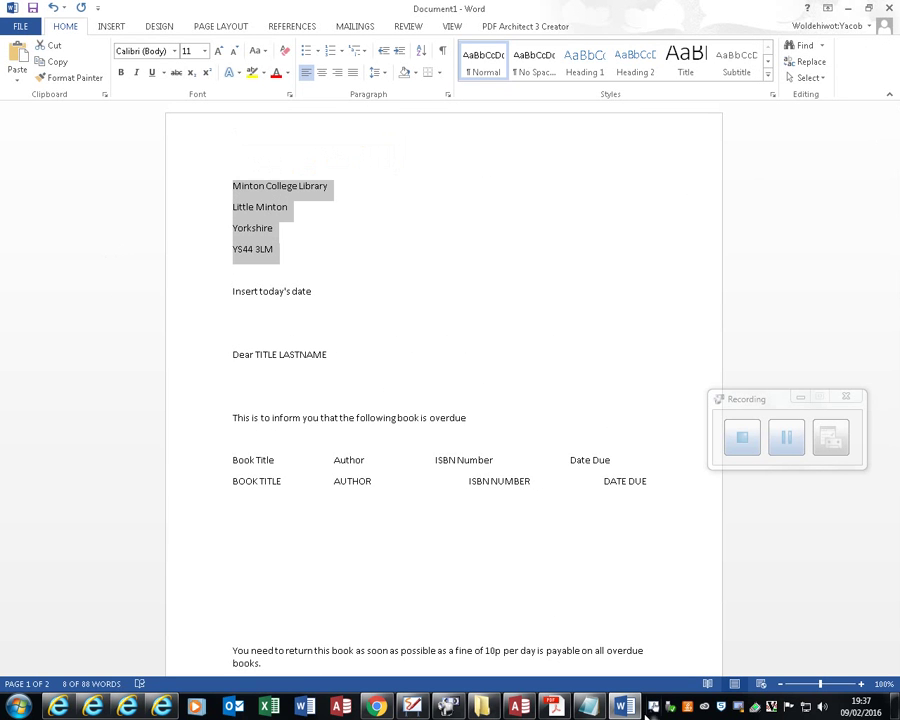
pyautogui.click(548, 708)
pyautogui.scroll(-4, 263, 597)
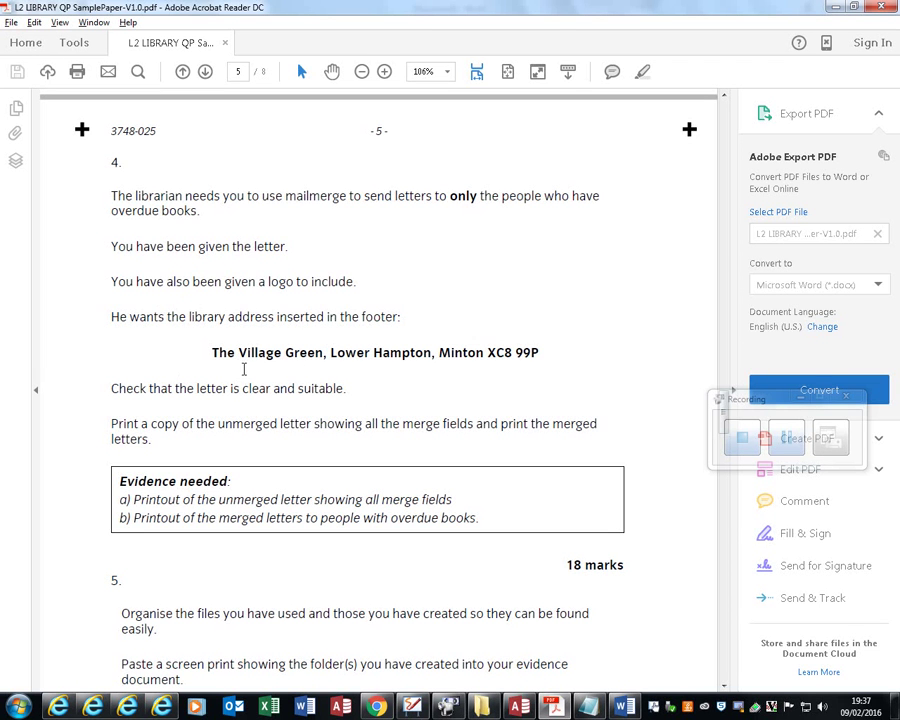
# Step: After reading task 4's footer requirement, switch back to the Word letter
pyautogui.hotkey('alt', 'Tab')
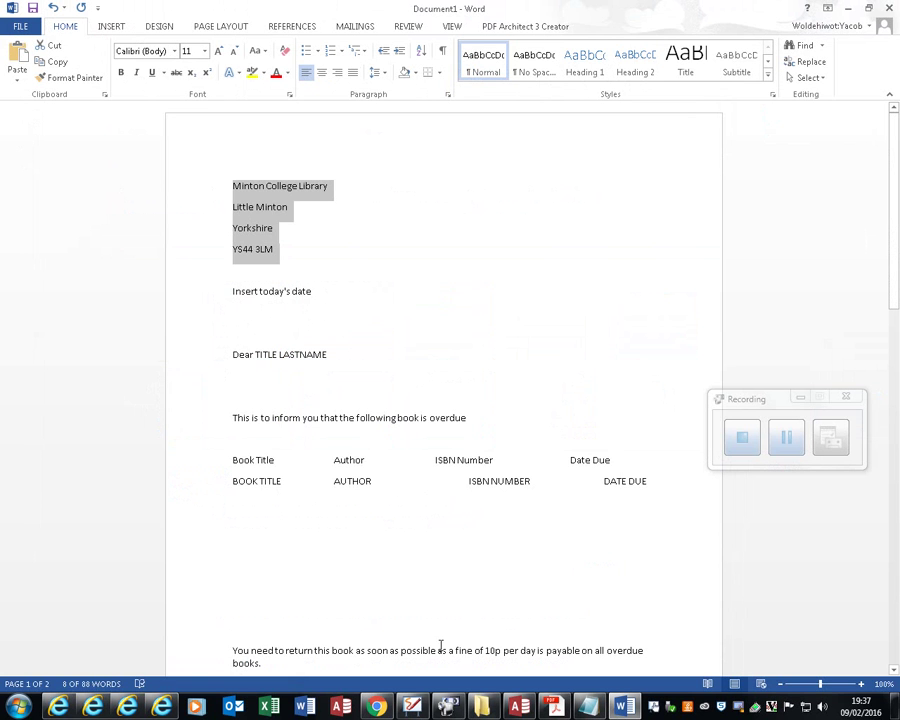
pyautogui.scroll(-3, 151, 633)
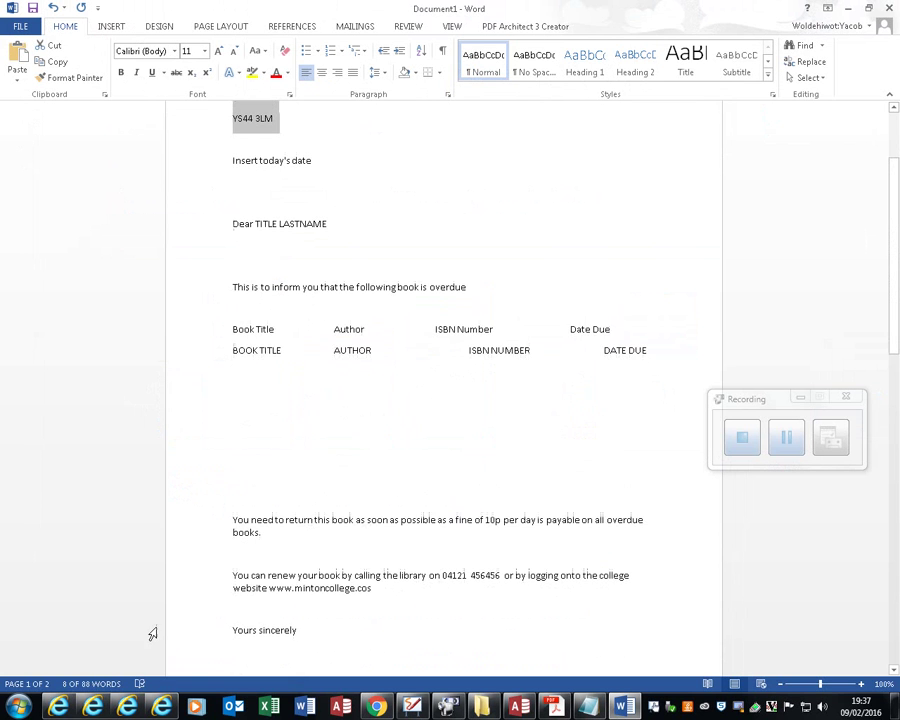
# Step: Insert a blank footer and paste the library address into it
pyautogui.click(120, 31)
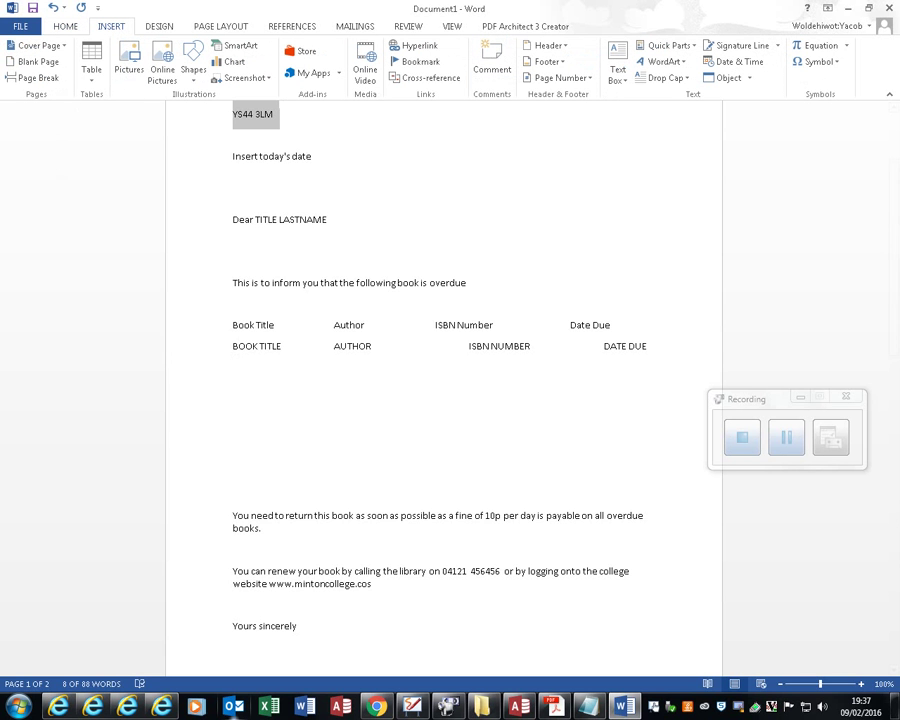
pyautogui.click(190, 76)
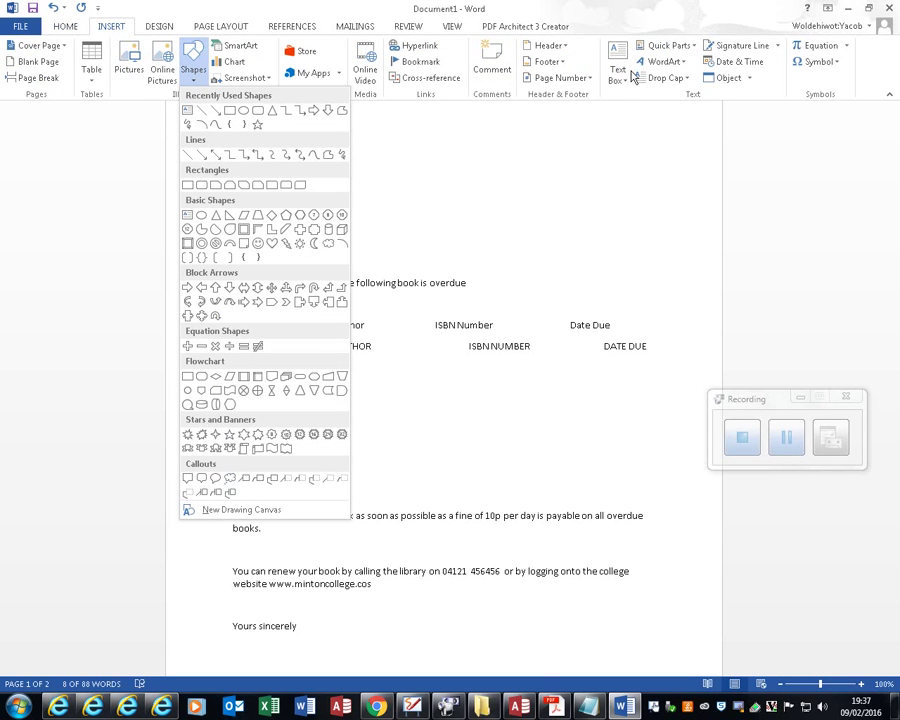
pyautogui.click(556, 66)
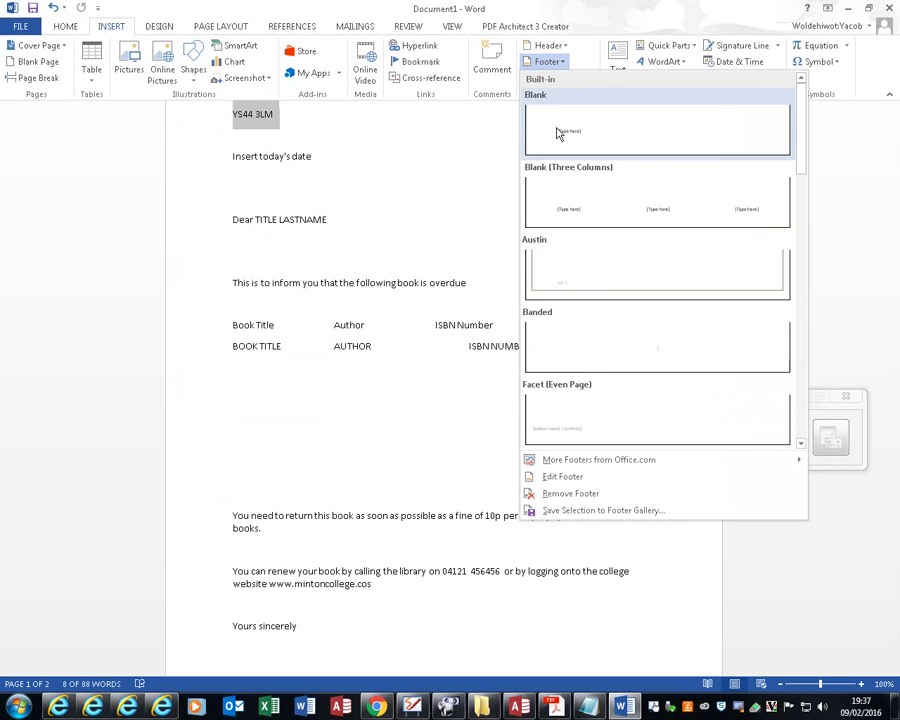
pyautogui.click(558, 133)
pyautogui.hotkey('ctrl', 'v')
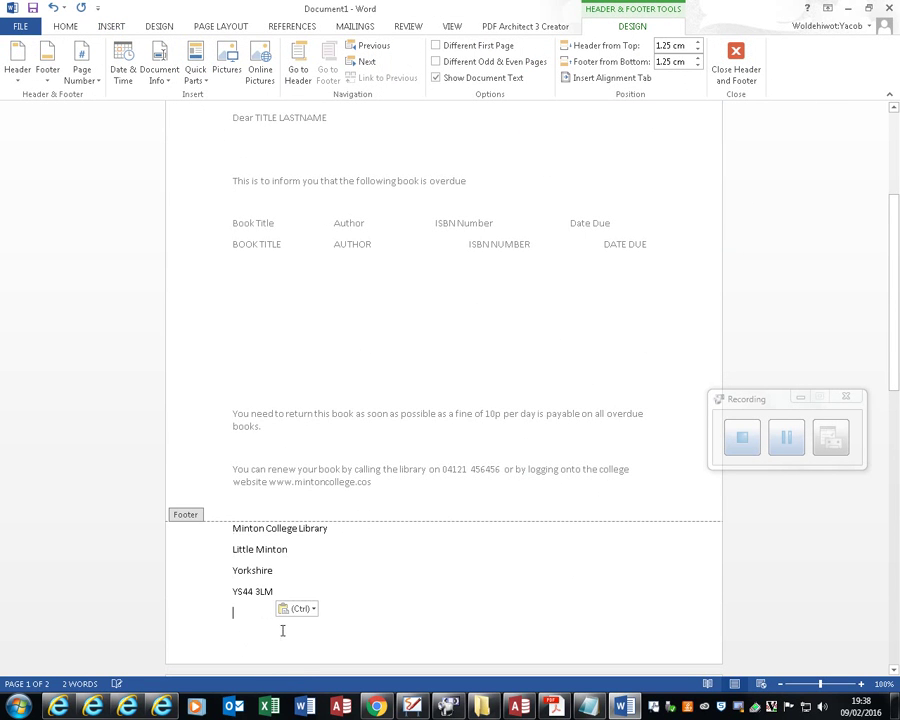
# Step: Join the footer into one line: Minton College Library Little Minton Yorkshire YS44 3LM
pyautogui.click(340, 529)
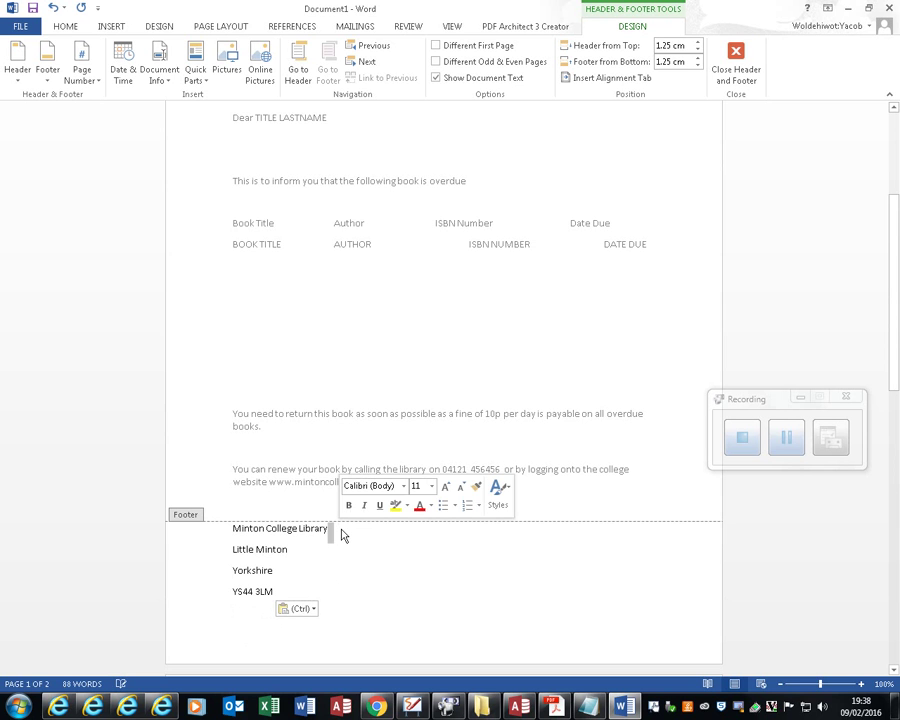
pyautogui.press('Delete')
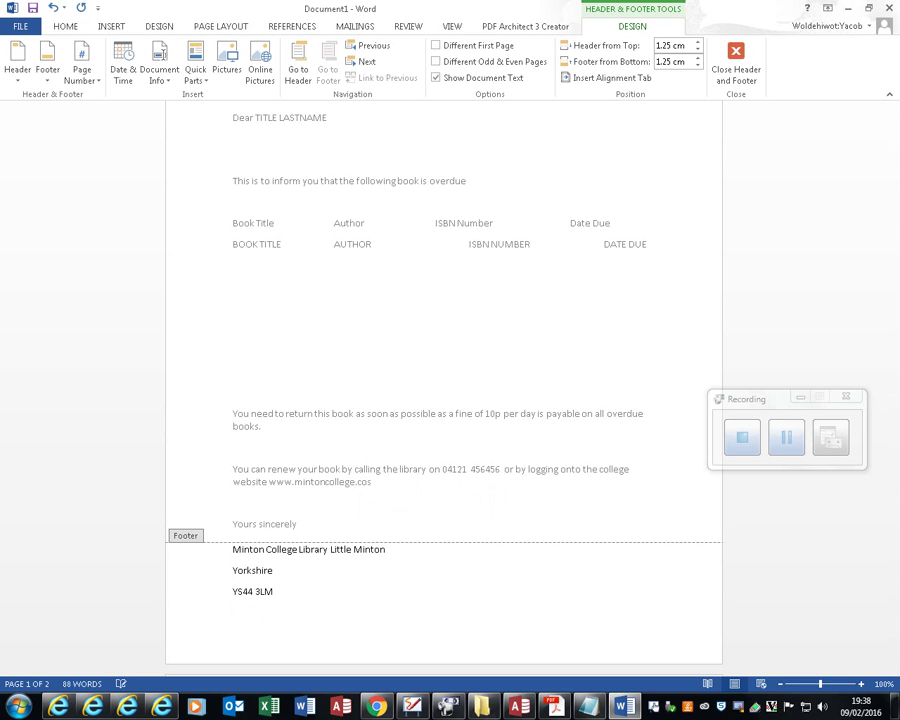
pyautogui.click(391, 553)
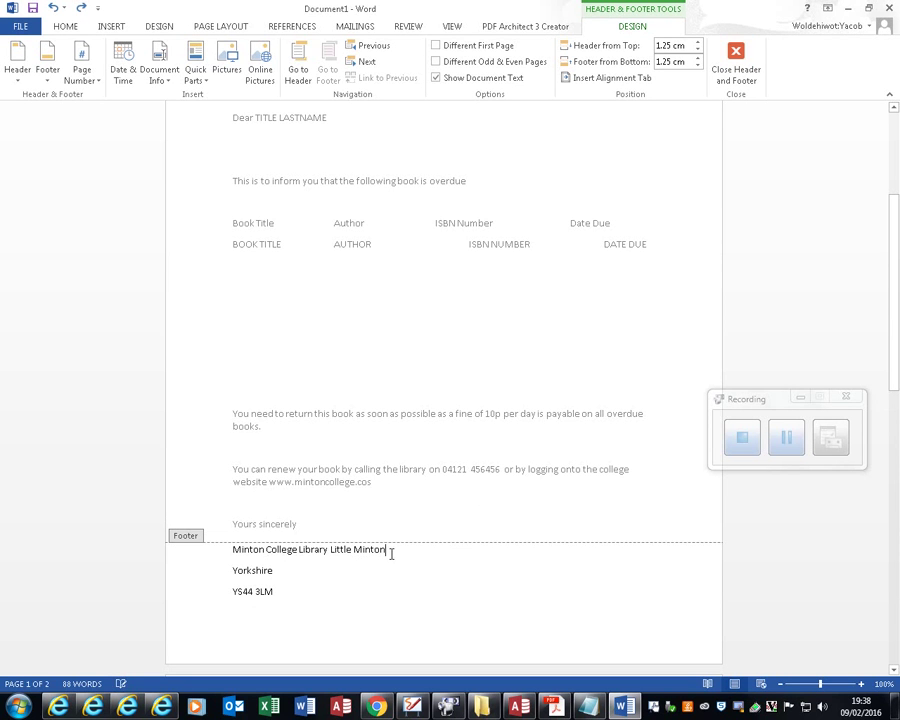
pyautogui.doubleClick(391, 553)
pyautogui.press('Delete')
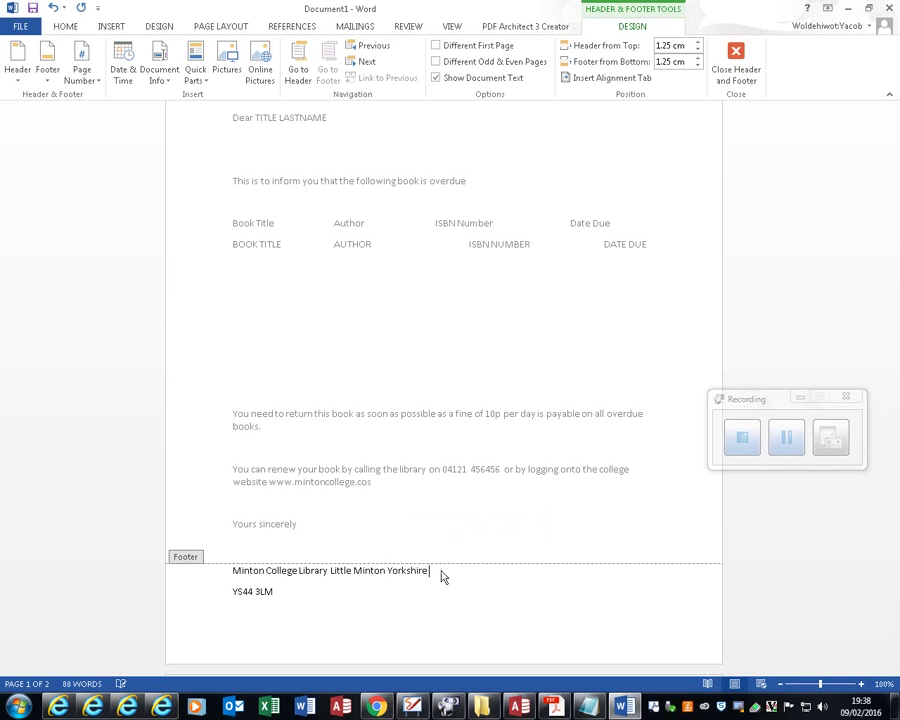
pyautogui.press('Delete')
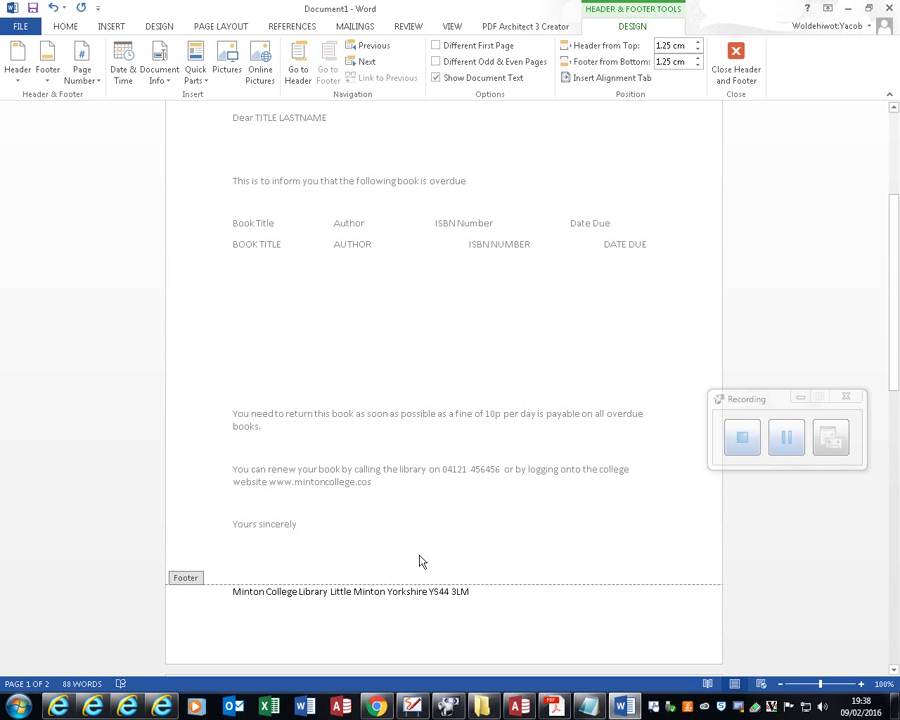
pyautogui.doubleClick(420, 562)
pyautogui.scroll(5, 368, 400)
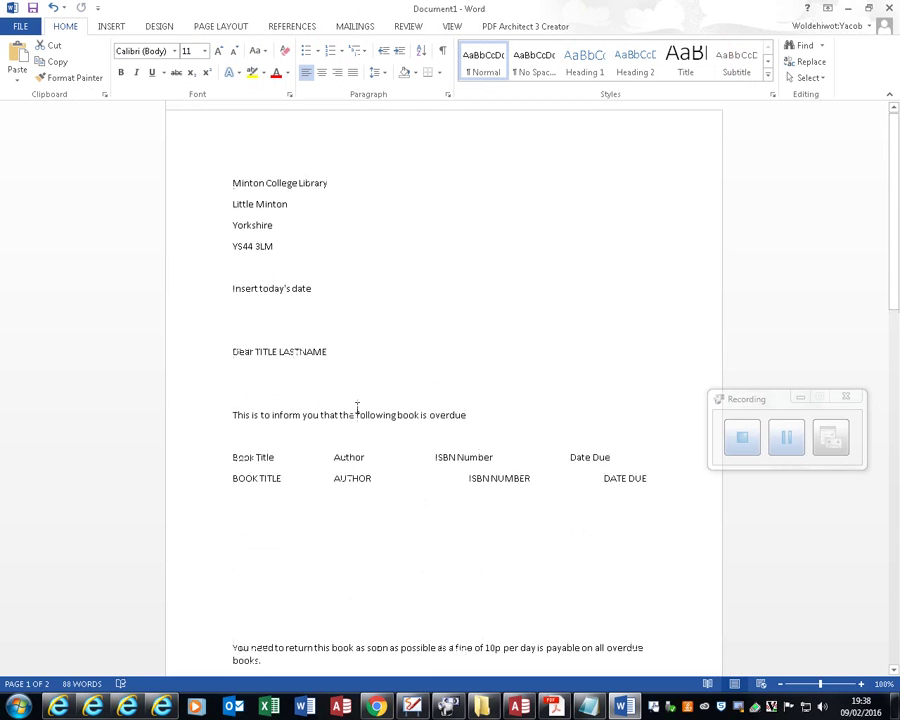
# Step: Set 0 pt spacing after the four address lines, then select the date placeholder line
pyautogui.scroll(-4, 357, 409)
pyautogui.scroll(4, 360, 409)
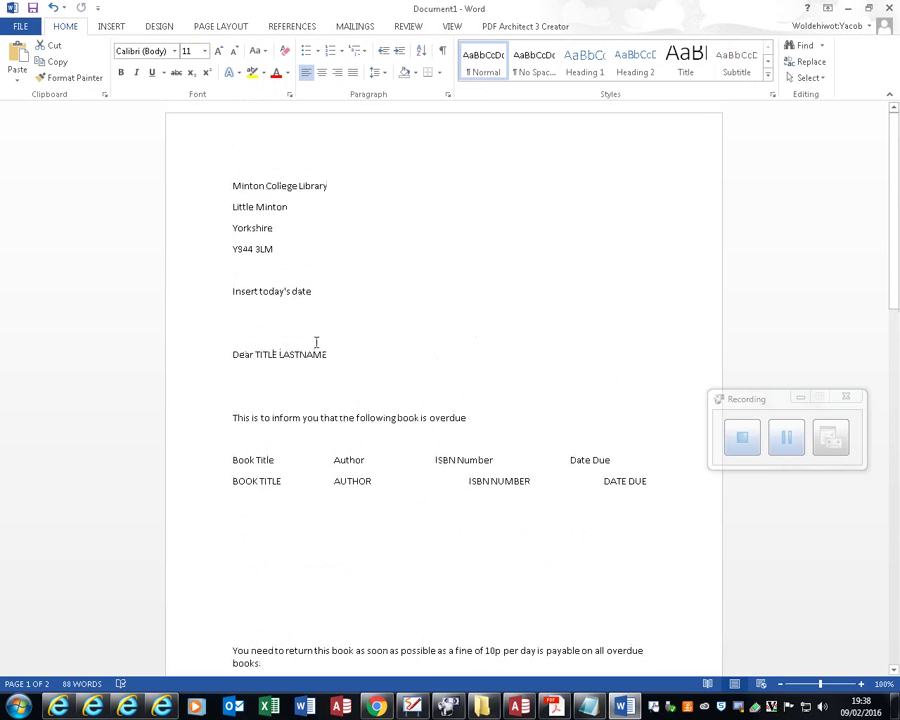
pyautogui.moveTo(307, 279); pyautogui.dragTo(203, 183)
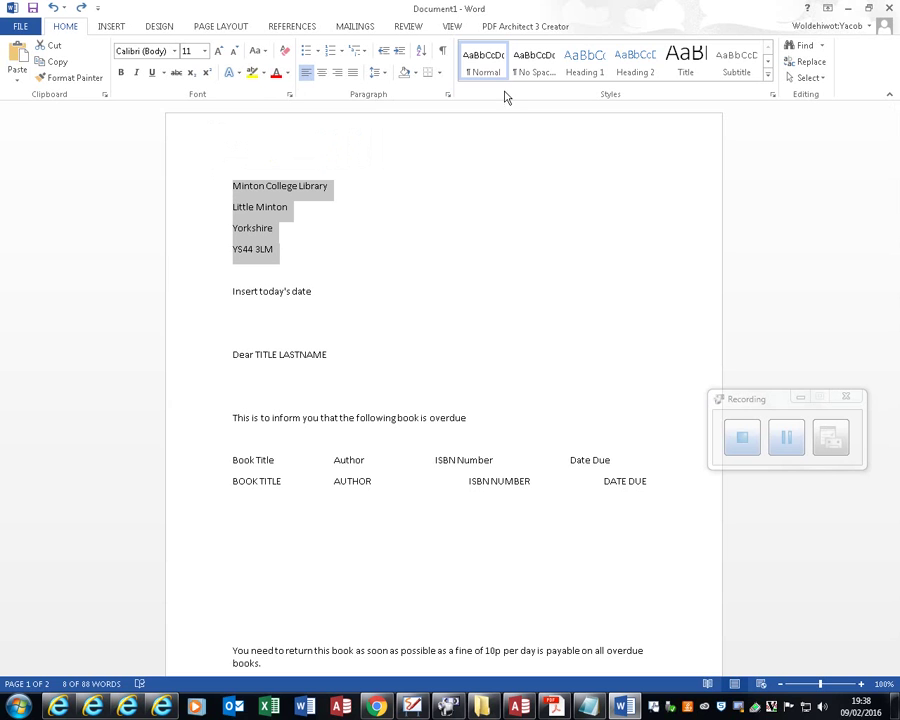
pyautogui.click(447, 96)
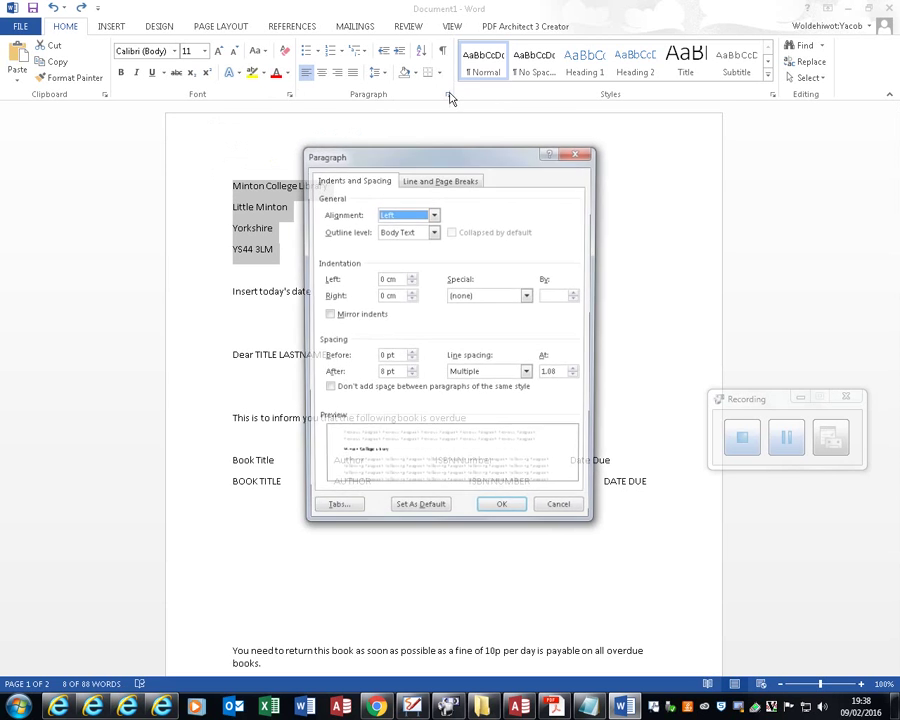
pyautogui.click(411, 370)
pyautogui.click(411, 377)
pyautogui.click(411, 377)
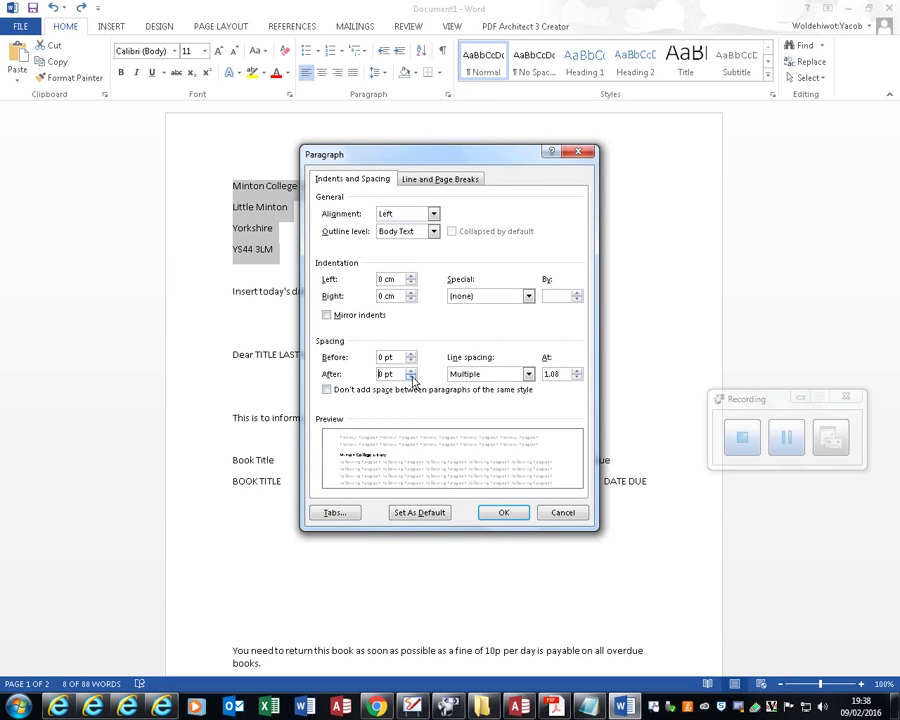
pyautogui.click(510, 510)
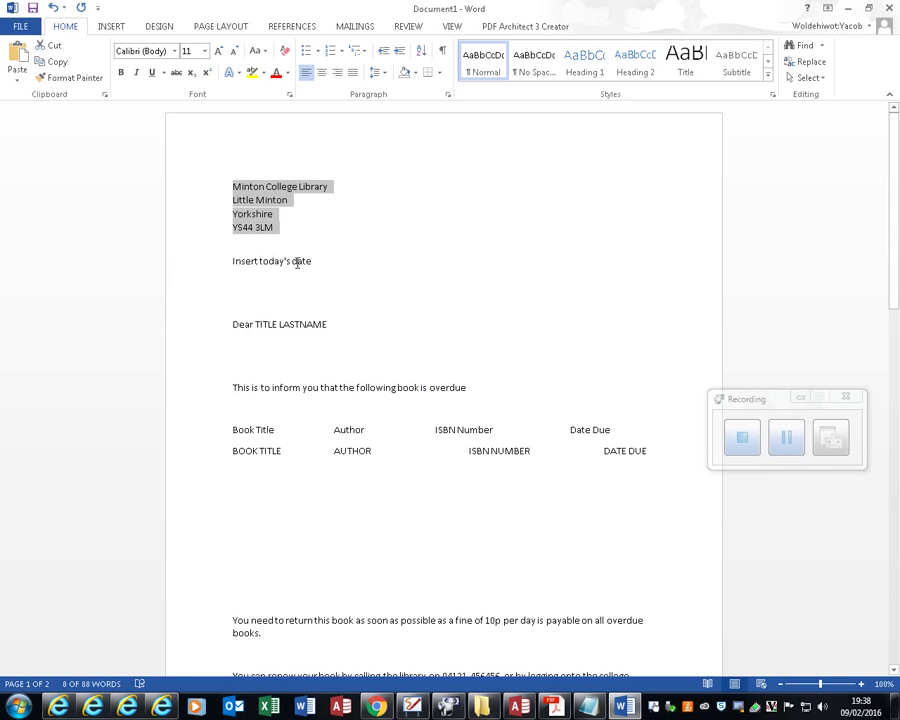
pyautogui.click(213, 263)
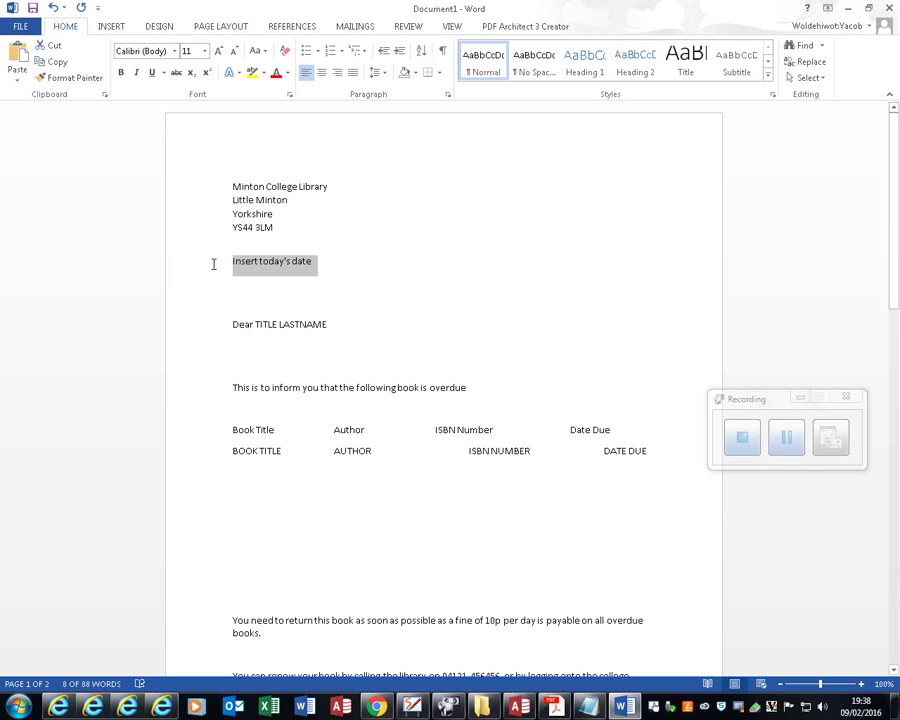
# Step: Replace the date placeholder with today's date in 09/02/16 format
pyautogui.click(114, 28)
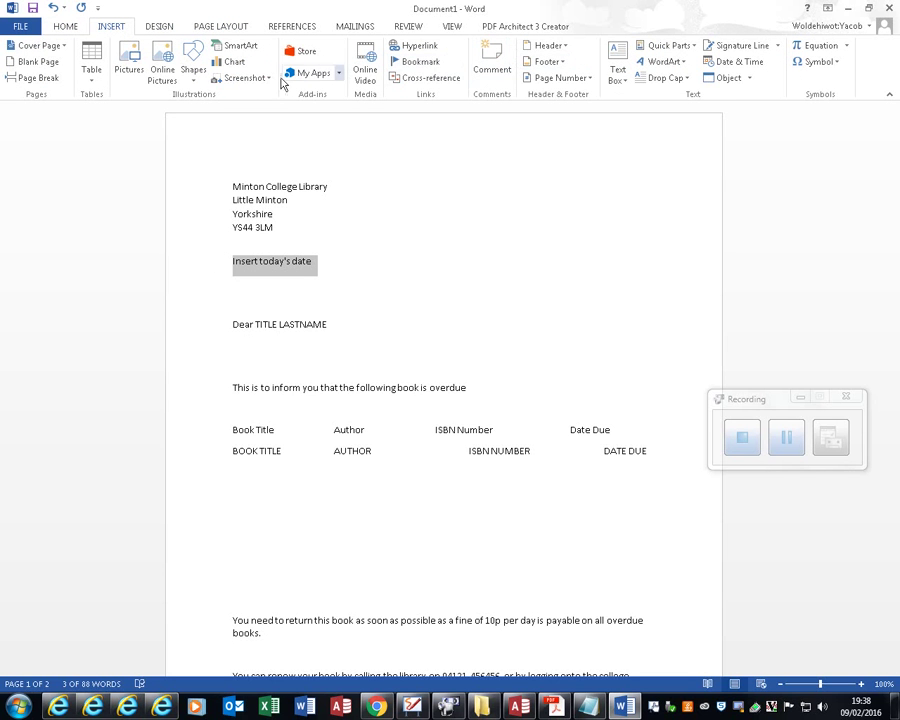
pyautogui.click(740, 62)
pyautogui.click(350, 281)
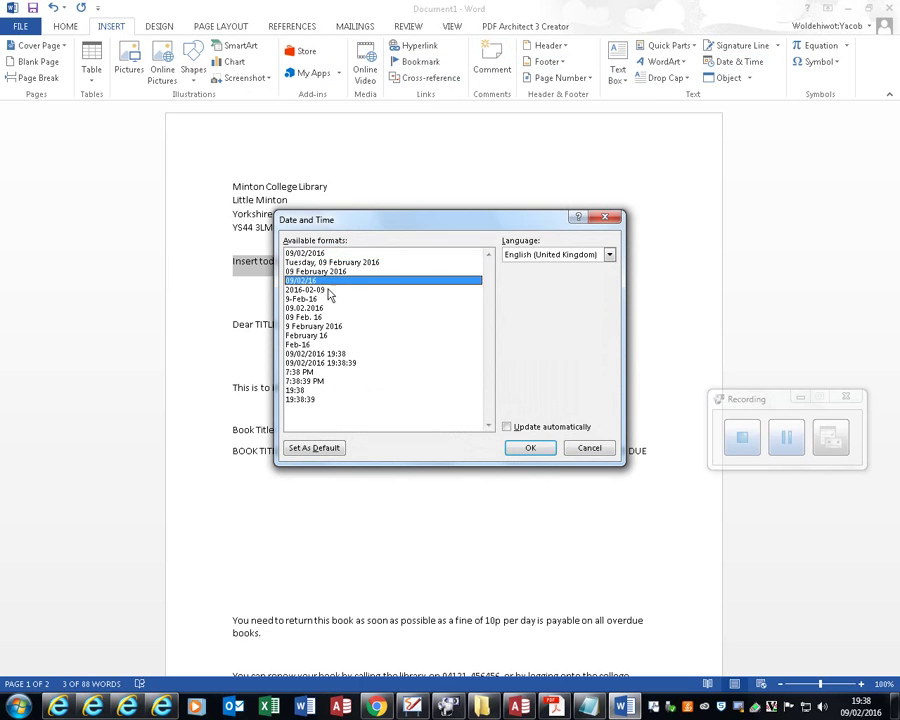
pyautogui.click(530, 447)
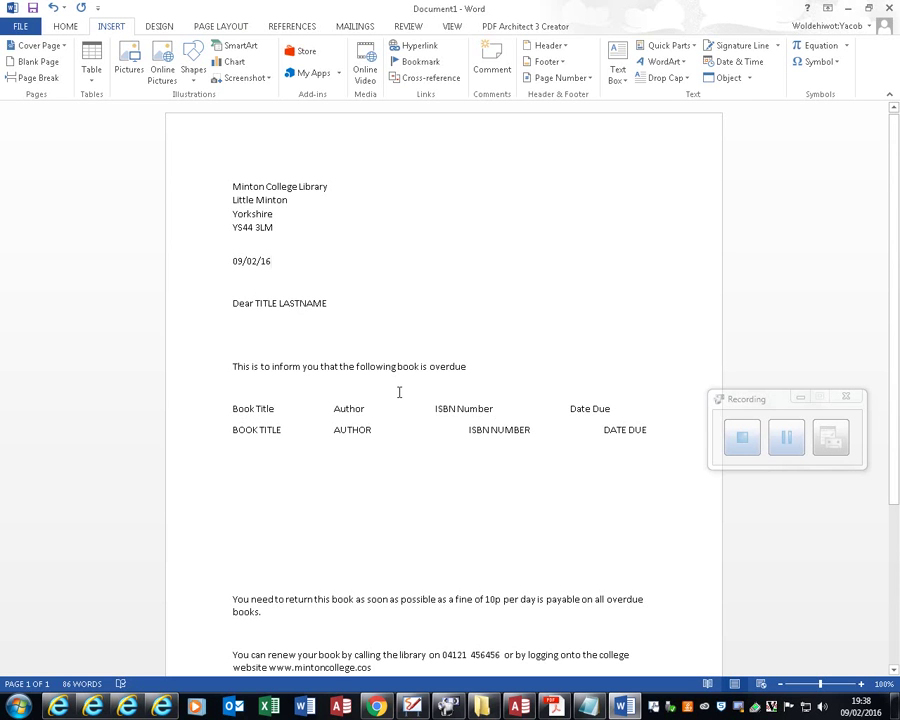
# Step: Delete the empty lines above the book-return paragraph
pyautogui.click(281, 514)
pyautogui.press('Delete')
pyautogui.press('Delete')
pyautogui.press('Delete')
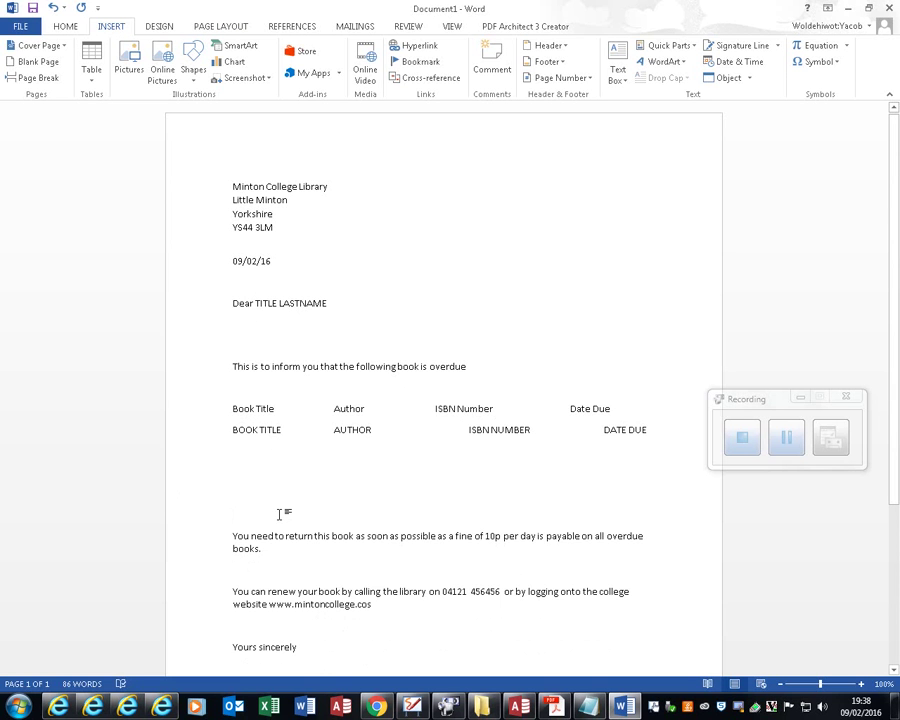
pyautogui.press('Delete')
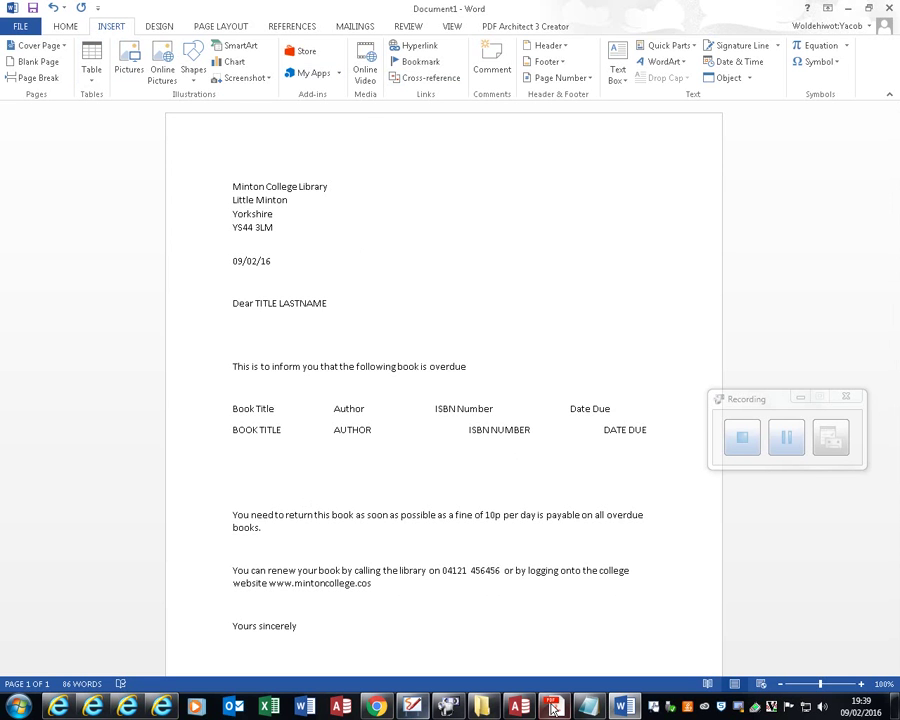
# Step: Start a Normal Word Document mail merge and choose Use an Existing List for recipients
pyautogui.click(507, 704)
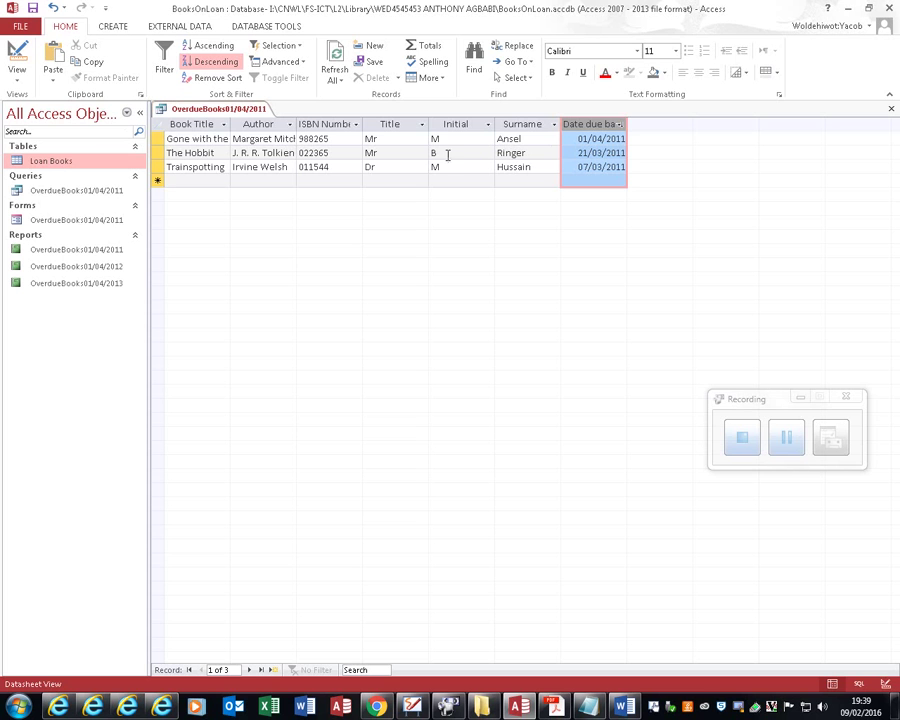
pyautogui.hotkey('alt', 'Tab')
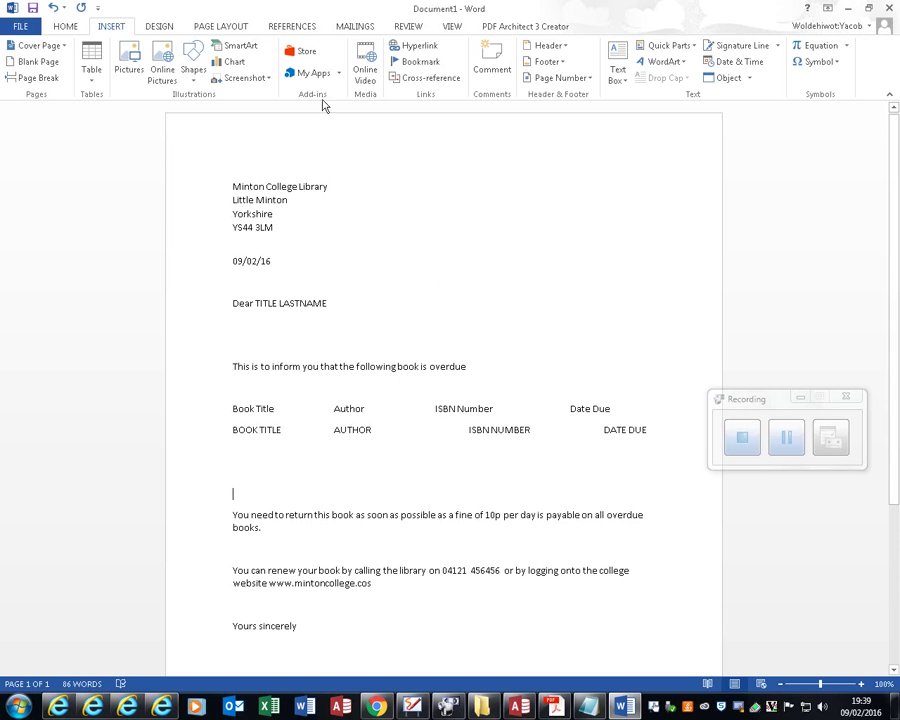
pyautogui.click(370, 25)
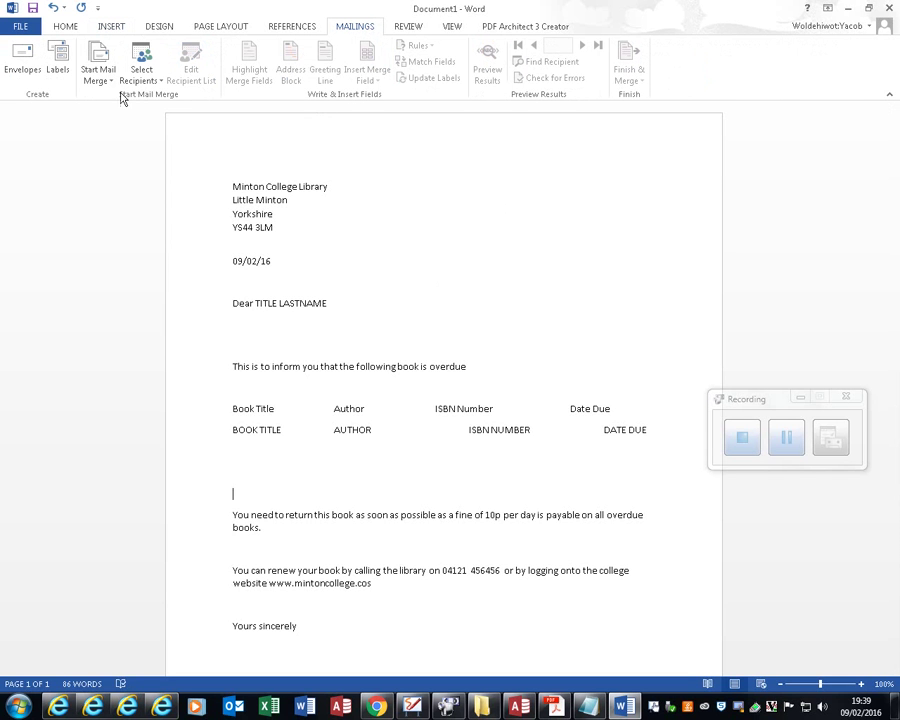
pyautogui.click(97, 74)
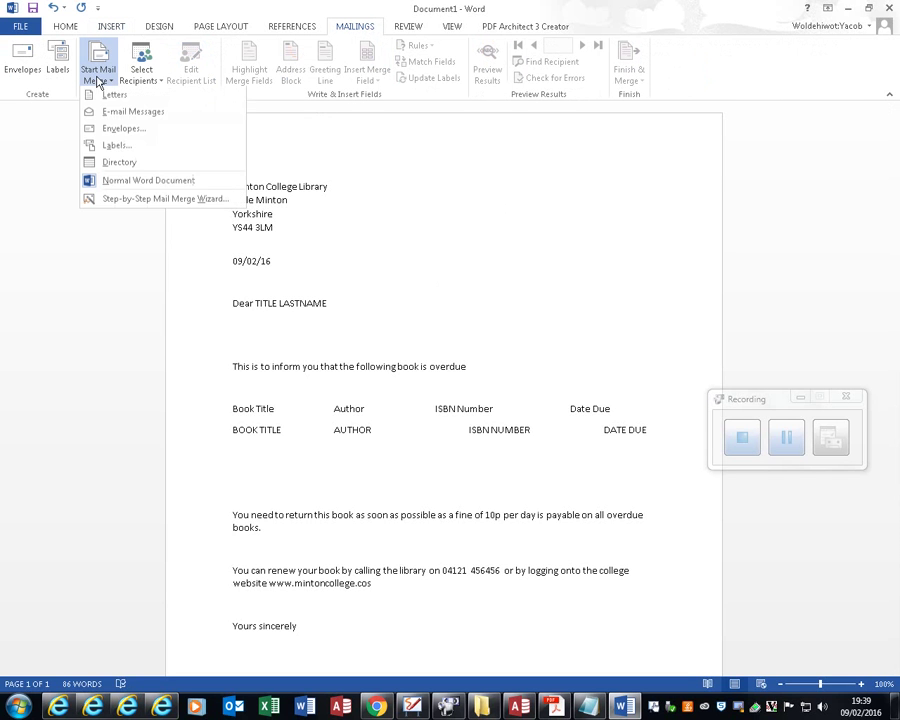
pyautogui.click(139, 188)
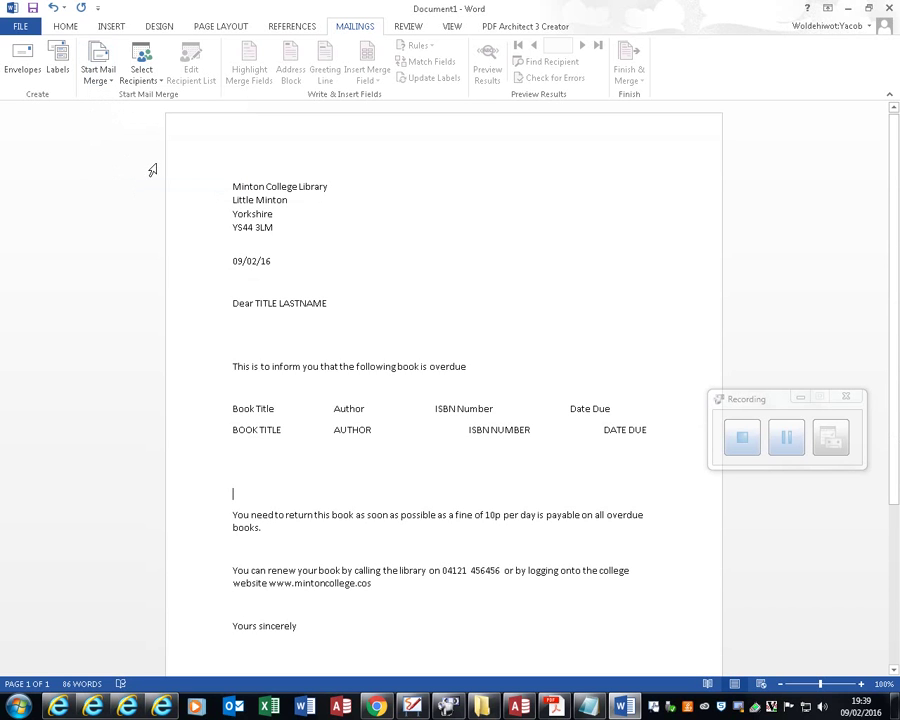
pyautogui.click(141, 72)
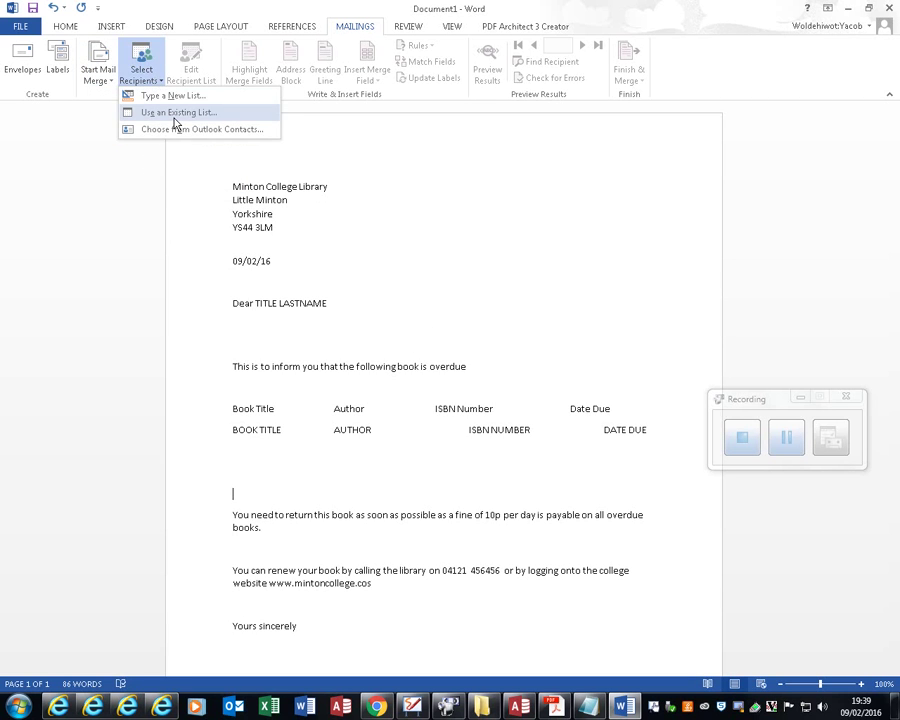
pyautogui.click(178, 114)
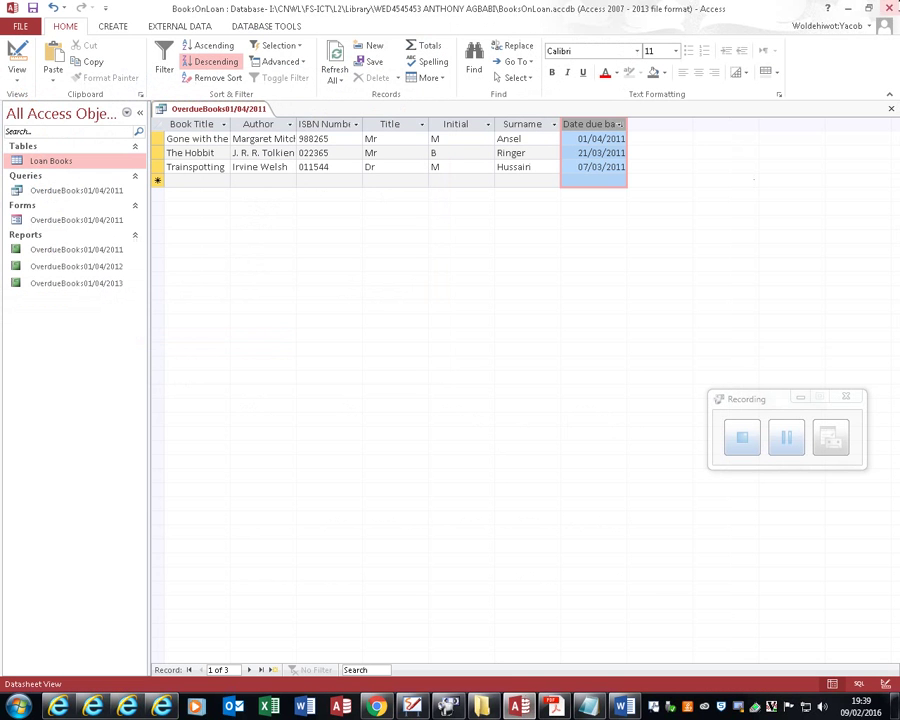
# Step: Close Access, answering Yes to save the query design changes
pyautogui.click(889, 7)
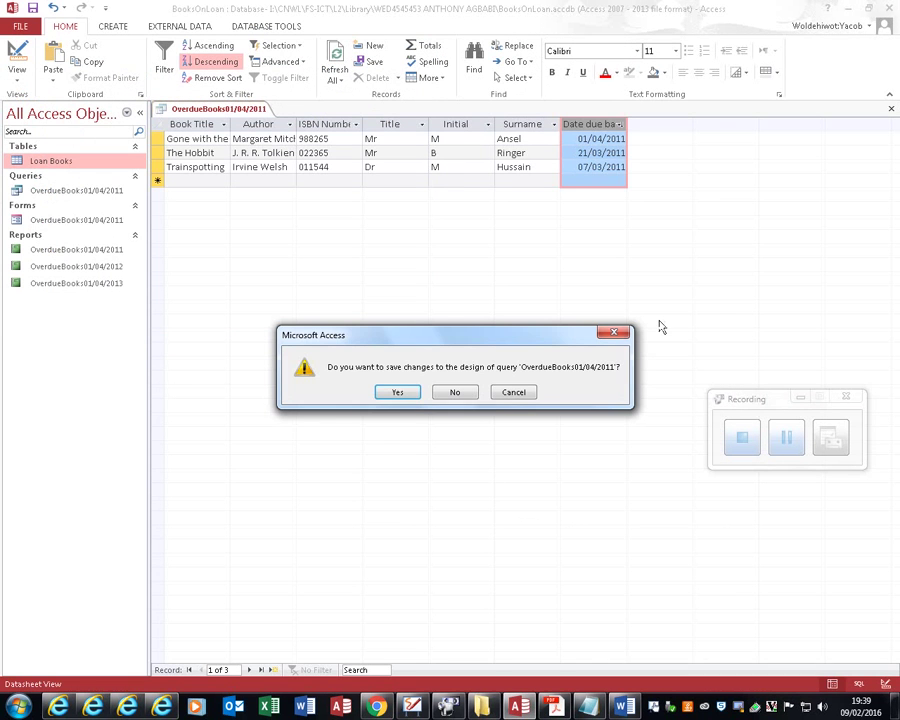
pyautogui.click(396, 392)
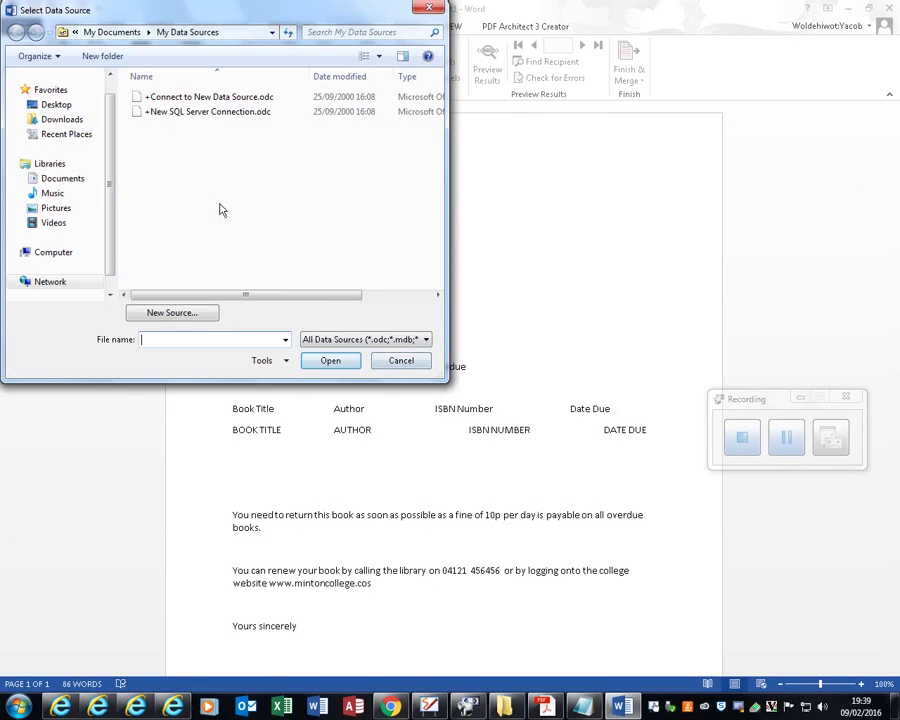
# Step: Copy the path of the folder containing BooksOnLoan.accdb from the file browser
pyautogui.click(507, 708)
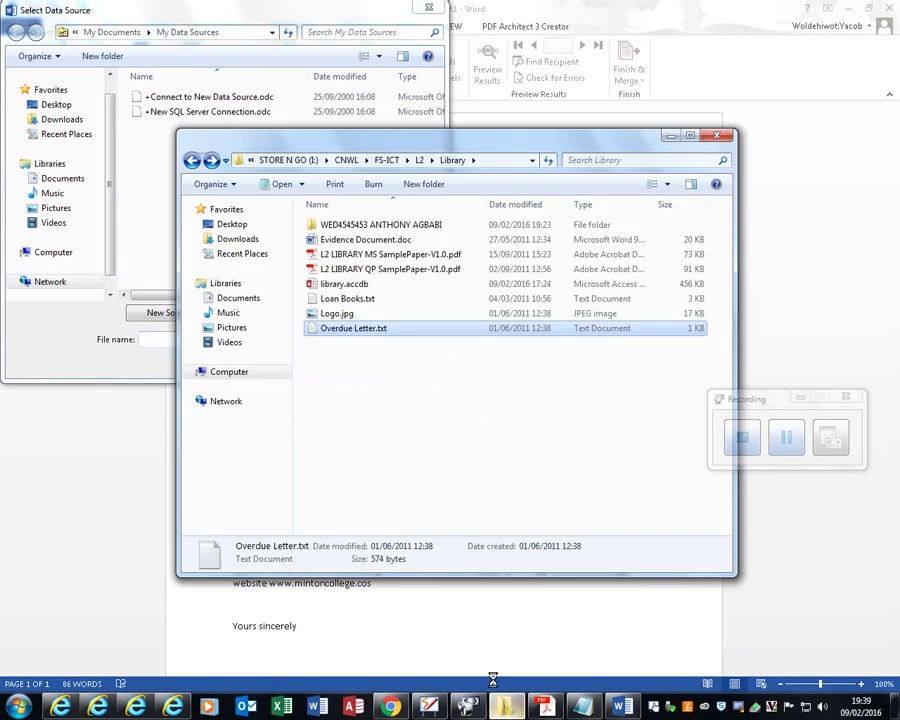
pyautogui.click(484, 161)
pyautogui.doubleClick(430, 225)
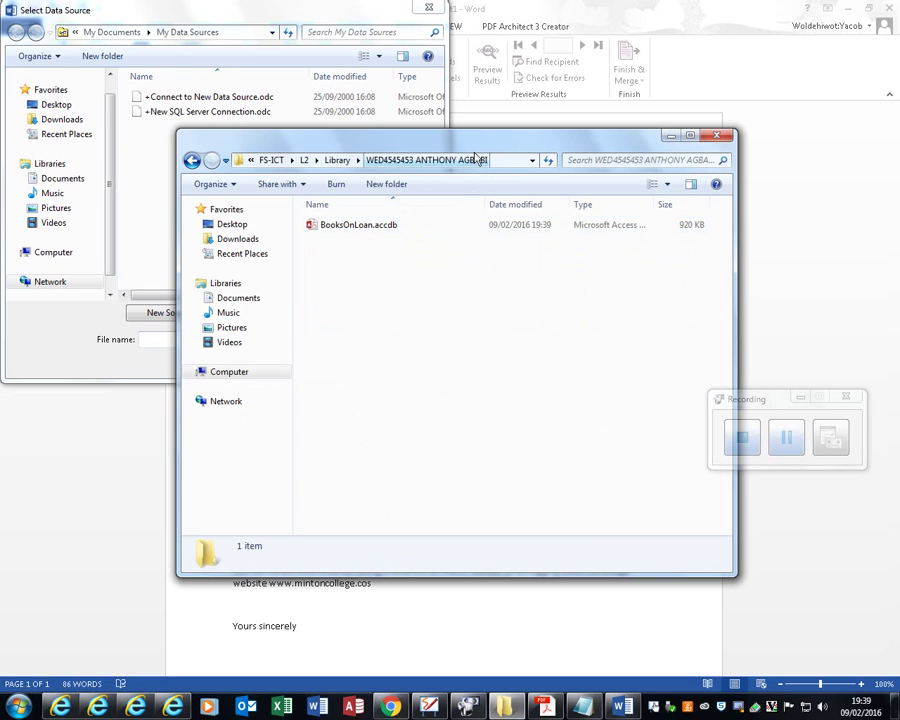
pyautogui.doubleClick(490, 150)
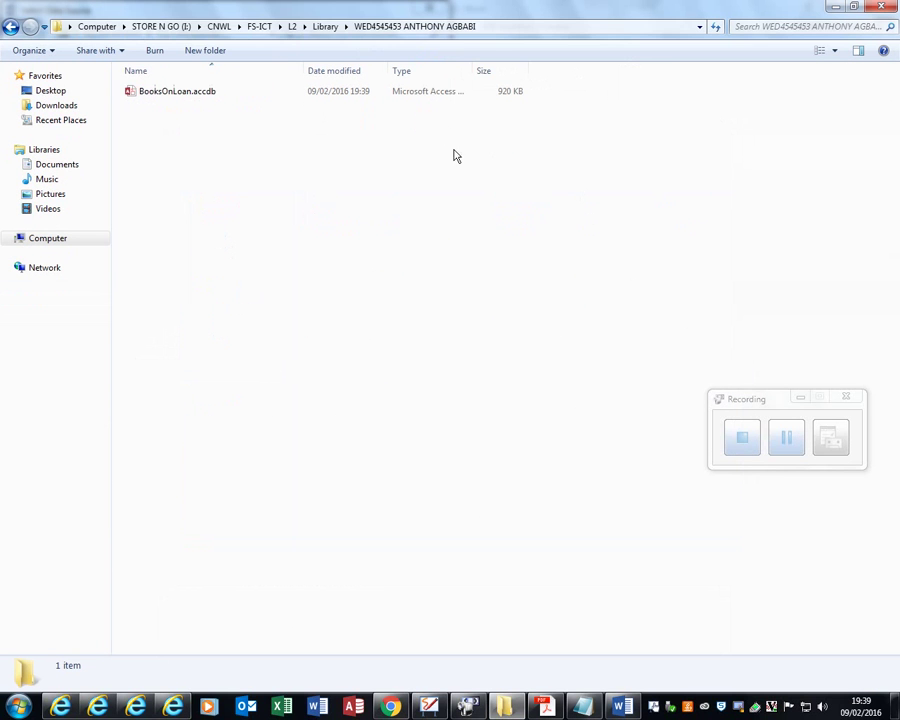
pyautogui.click(516, 28)
pyautogui.hotkey('ctrl', 'c')
# Step: Paste the path into Select Data Source, open BooksOnLoan.accdb and choose the OverdueBooks01/04/2011 query
pyautogui.hotkey('alt', 'Tab')
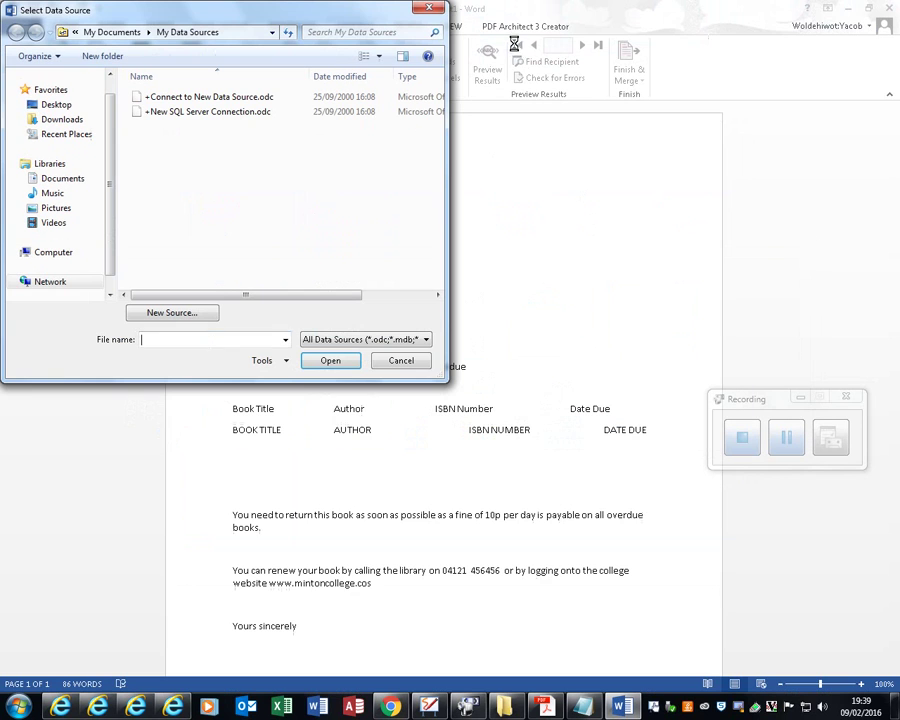
pyautogui.hotkey('ctrl', 'v')
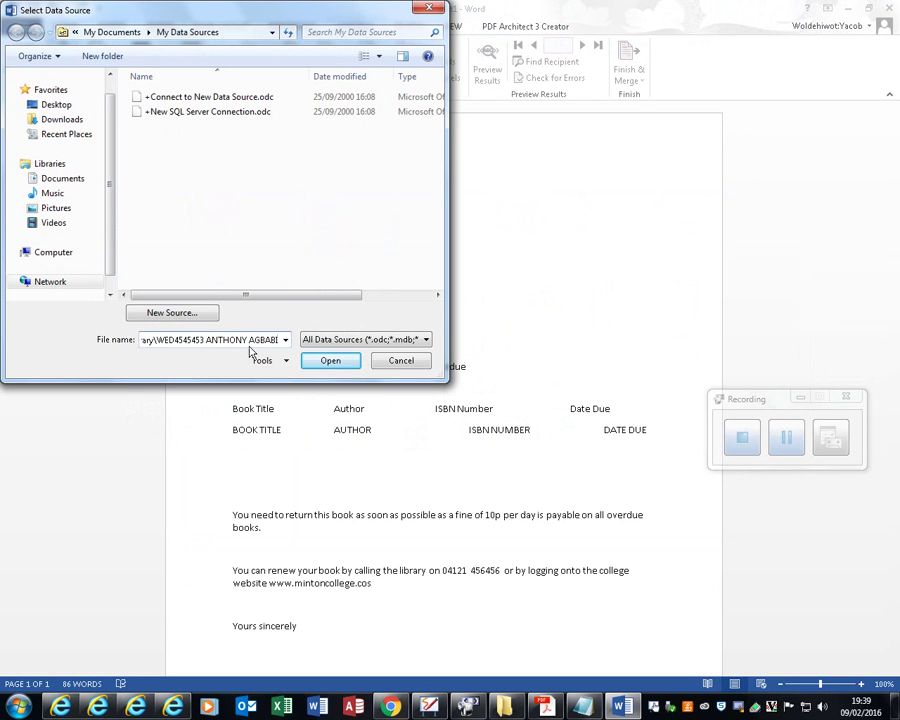
pyautogui.click(326, 360)
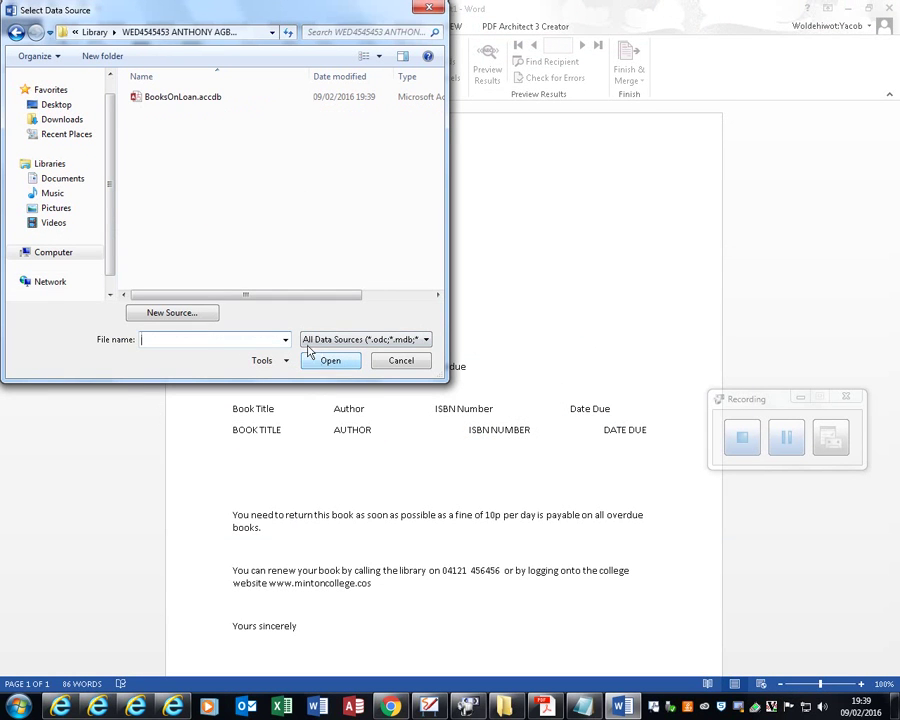
pyautogui.doubleClick(180, 99)
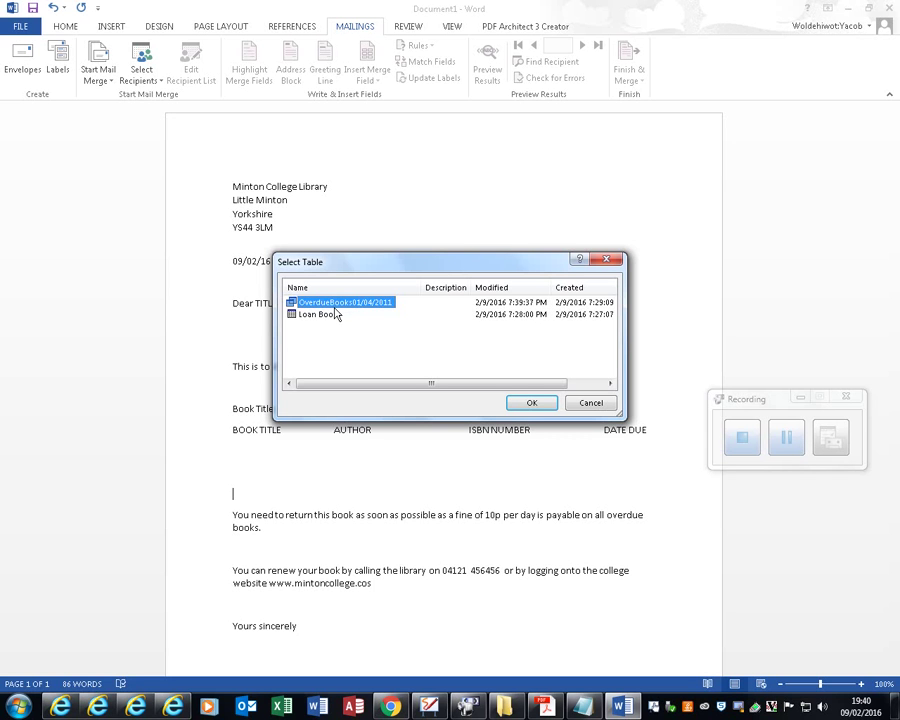
pyautogui.click(516, 403)
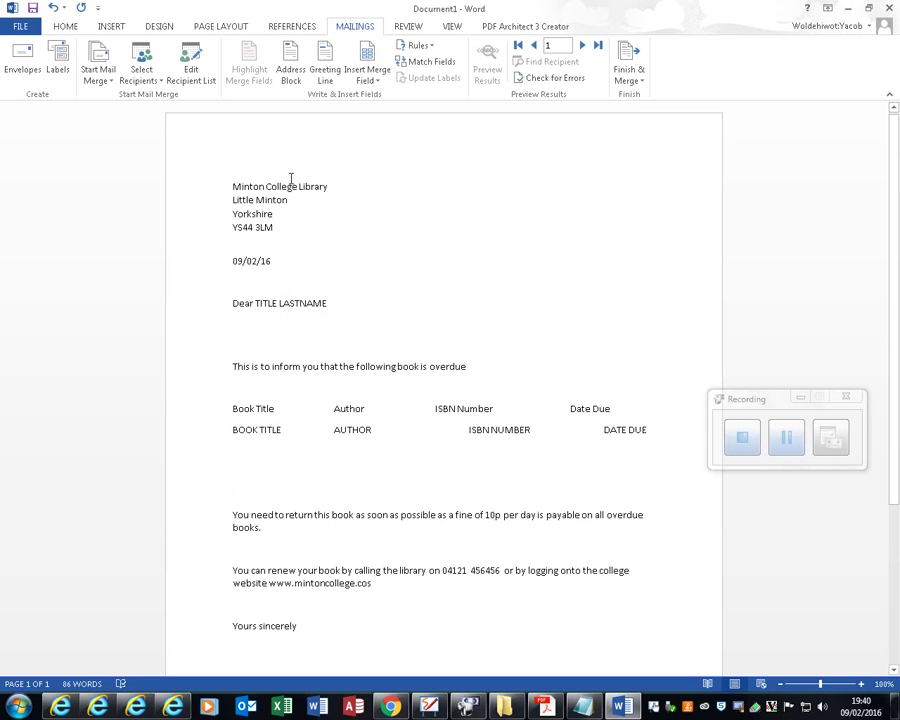
# Step: Make the greeting read Dear «Title» «Surname» by replacing TITLE and LASTNAME with merge fields
pyautogui.click(257, 300)
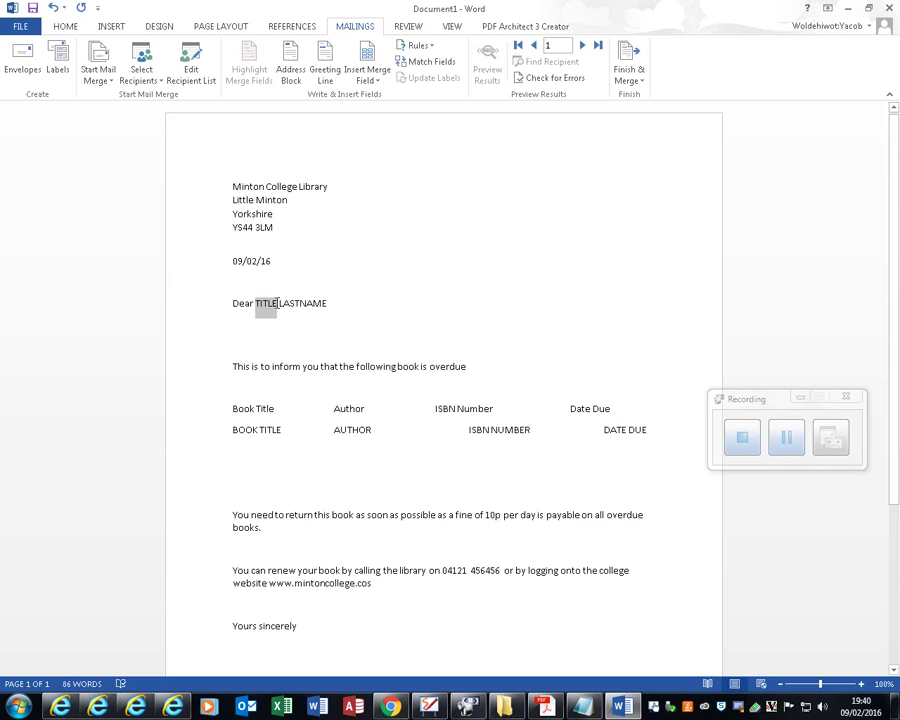
pyautogui.click(365, 83)
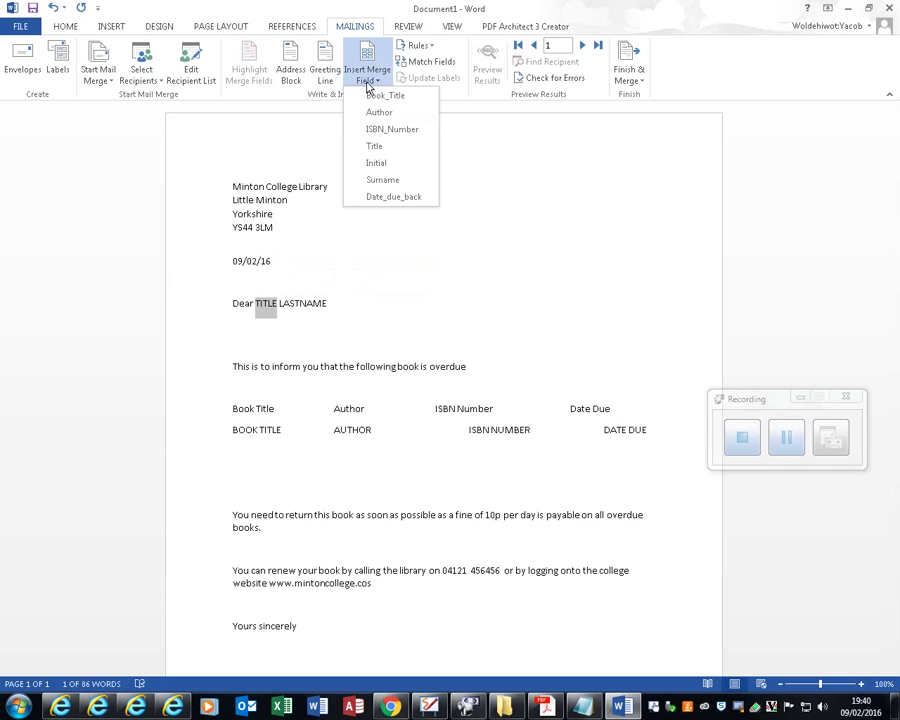
pyautogui.click(376, 147)
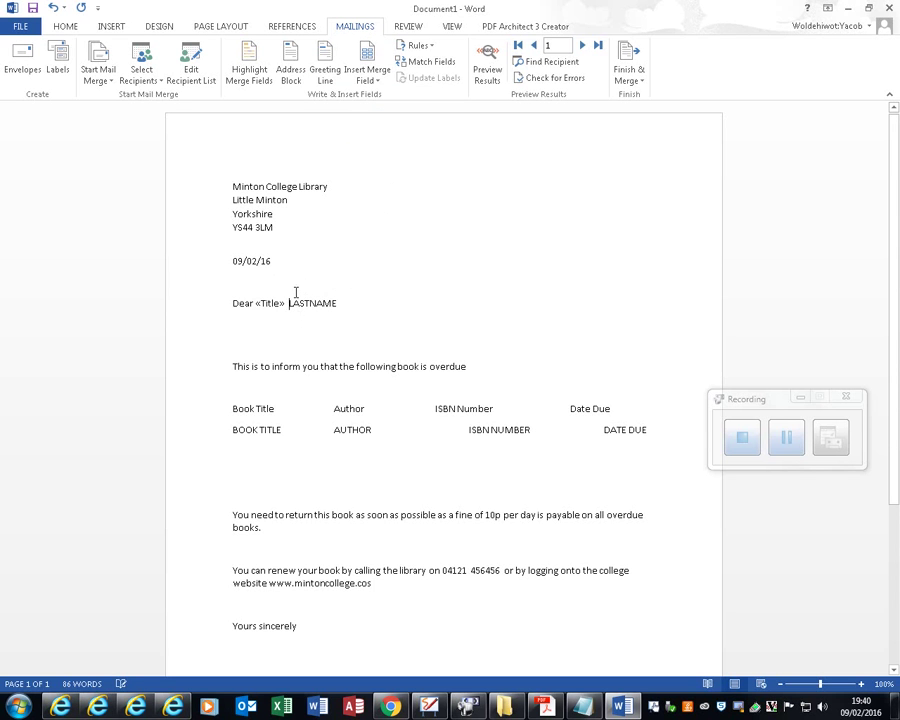
pyautogui.press('BackSpace')
pyautogui.press('BackSpace')
pyautogui.moveTo(350, 308); pyautogui.dragTo(286, 304)
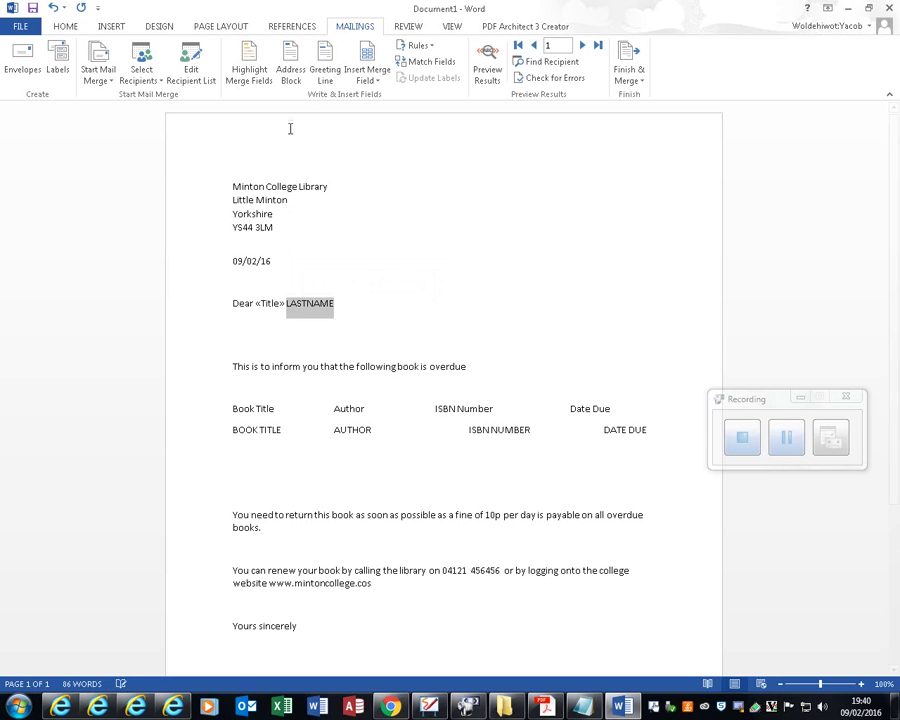
pyautogui.click(364, 80)
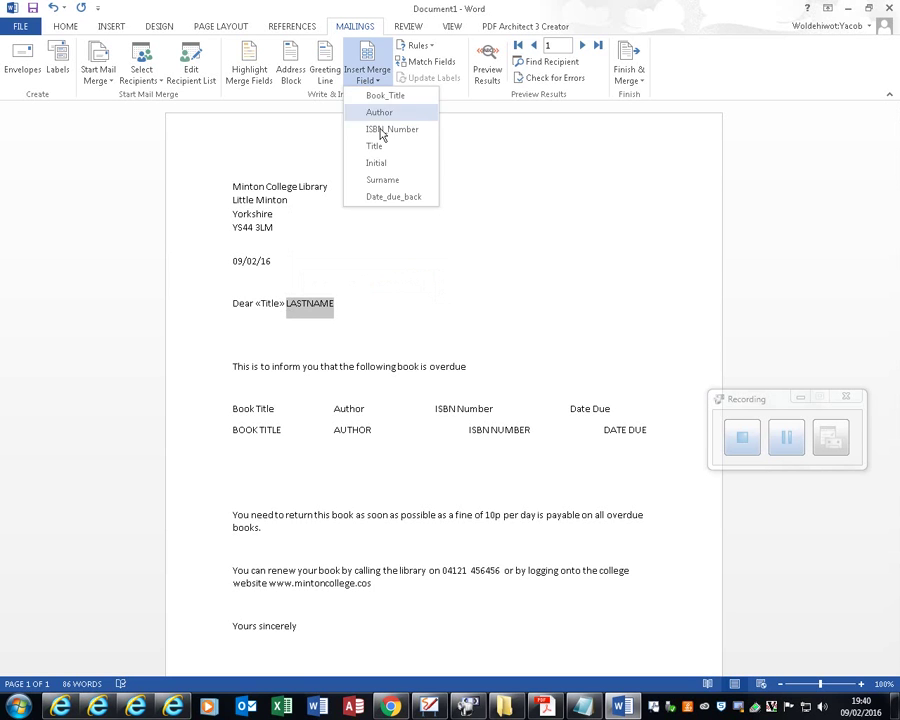
pyautogui.click(383, 180)
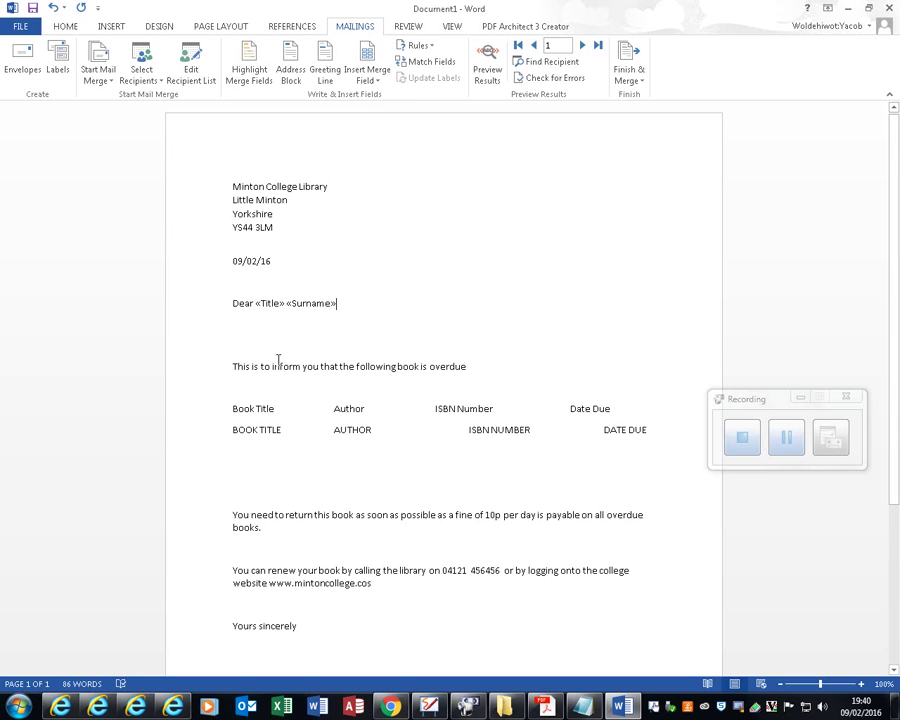
# Step: Replace BOOK TITLE and AUTHOR in the table row with the Book_Title and Author merge fields
pyautogui.moveTo(259, 430); pyautogui.dragTo(240, 429)
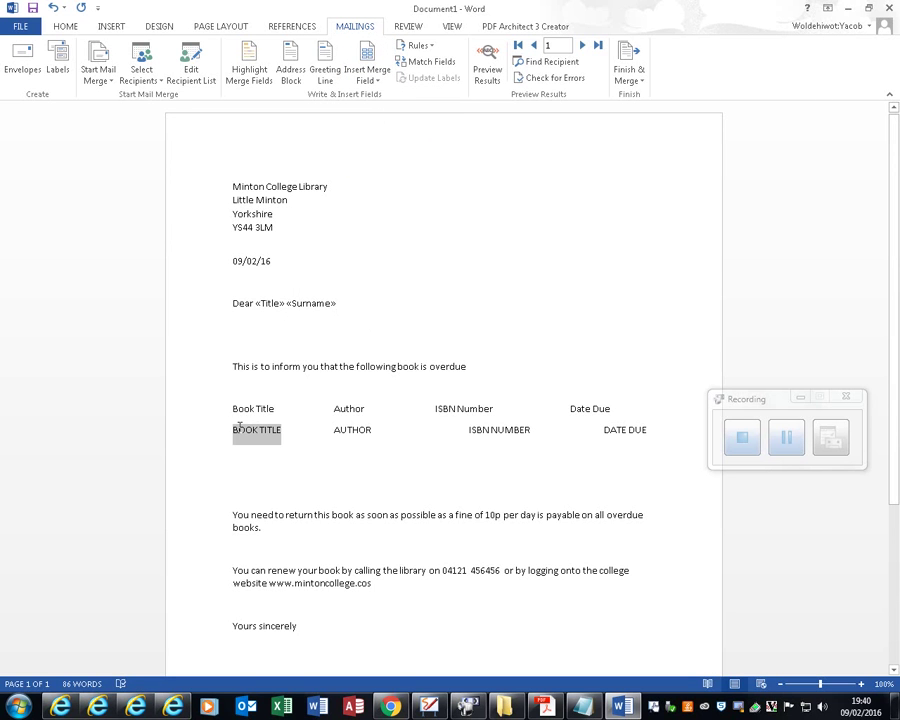
pyautogui.click(366, 80)
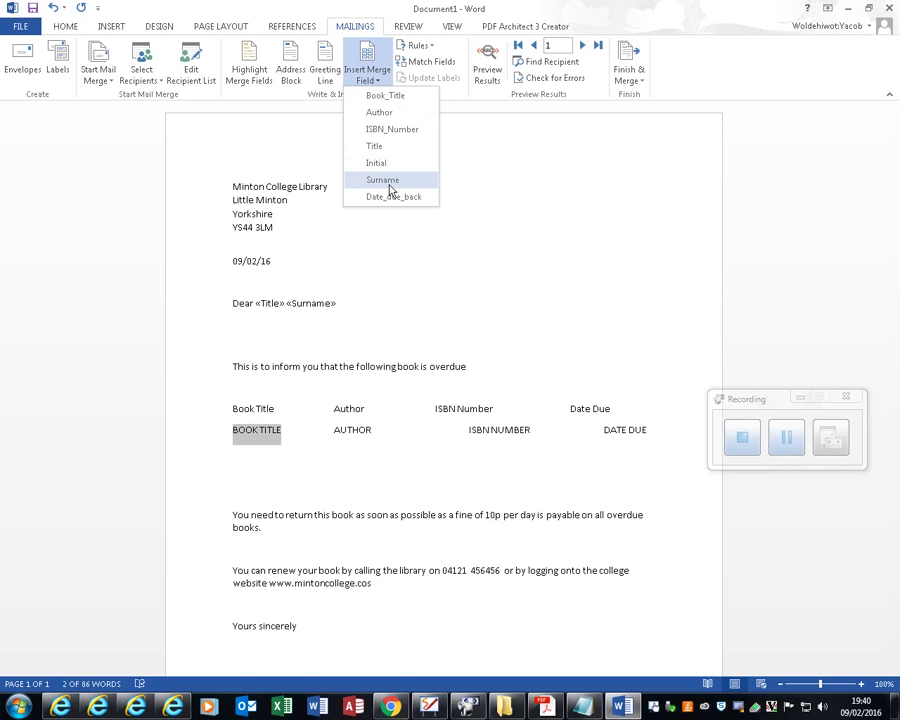
pyautogui.click(380, 147)
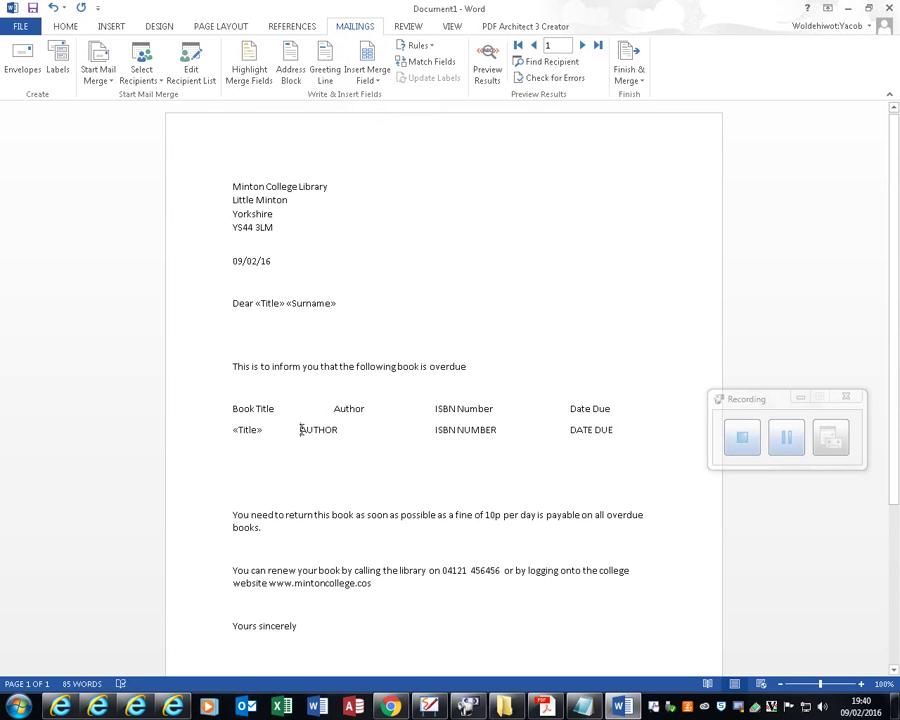
pyautogui.hotkey('ctrl', 'z')
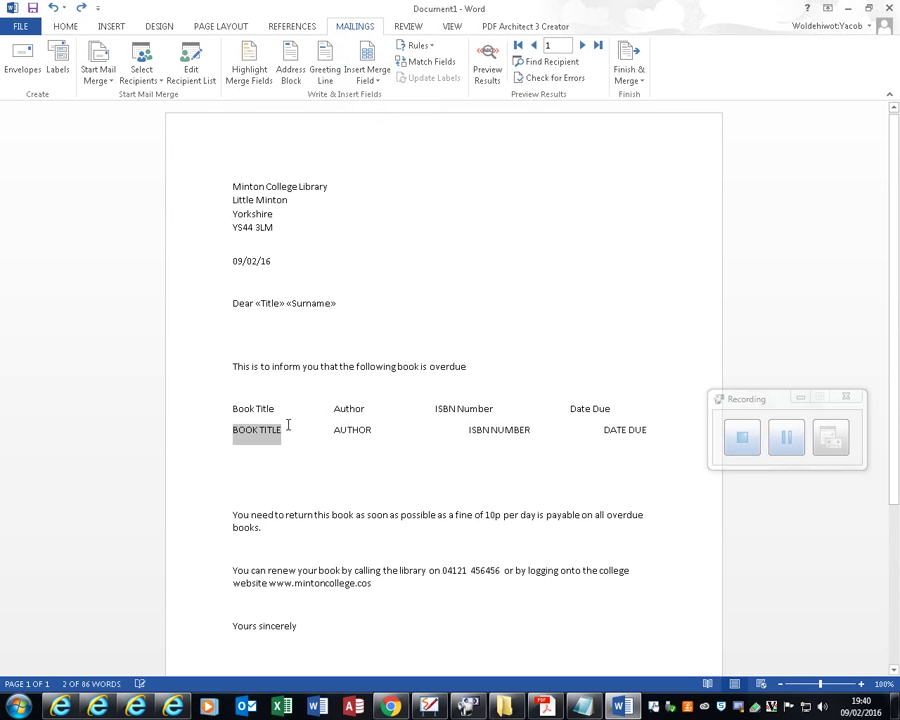
pyautogui.click(367, 78)
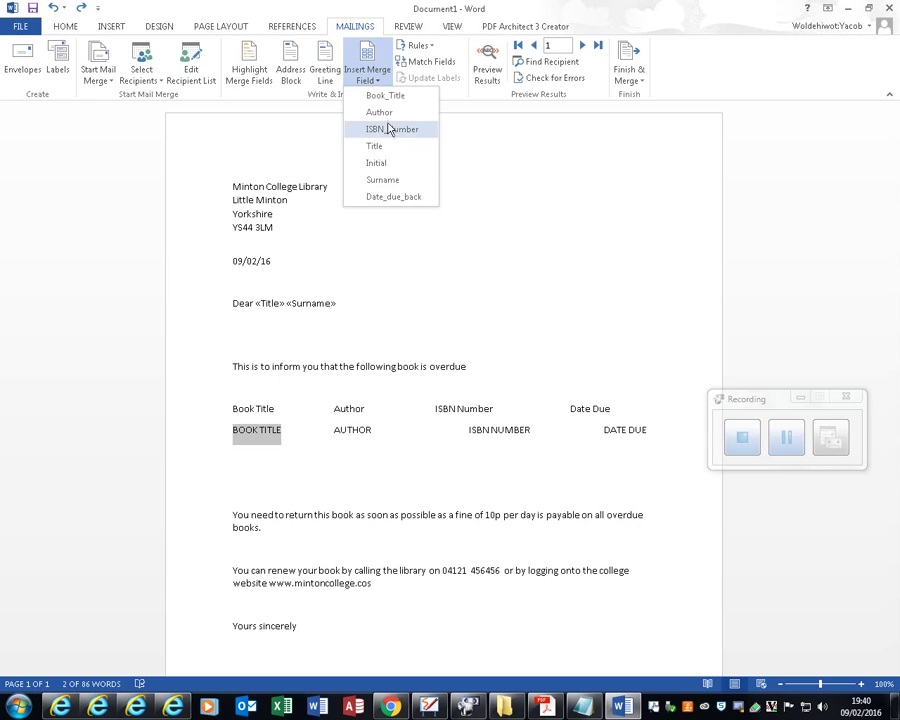
pyautogui.click(385, 96)
pyautogui.moveTo(375, 427); pyautogui.dragTo(333, 424)
pyautogui.click(379, 80)
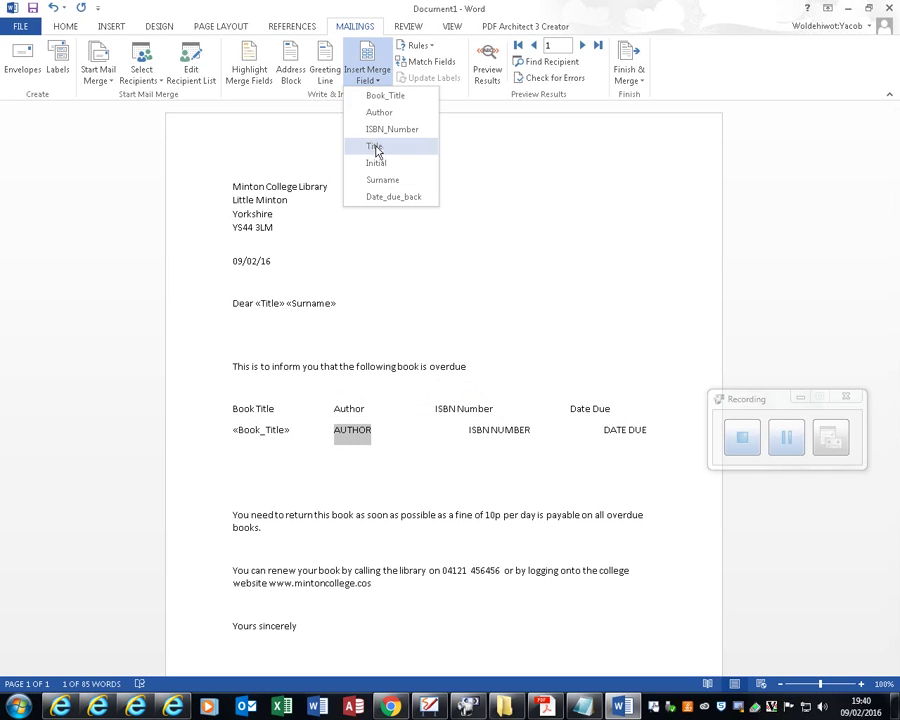
pyautogui.click(379, 113)
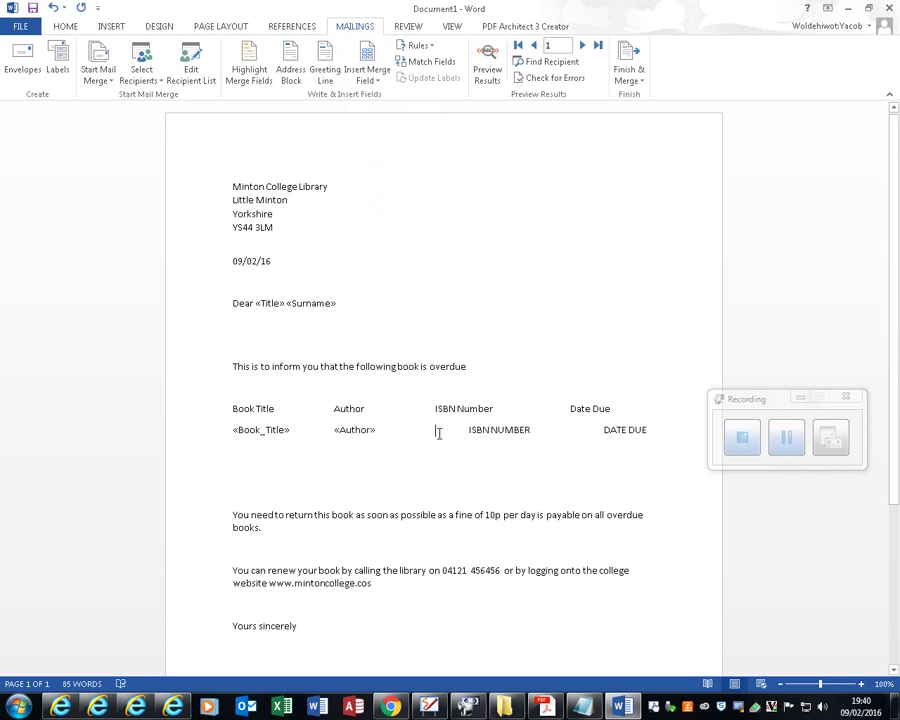
pyautogui.press('Delete')
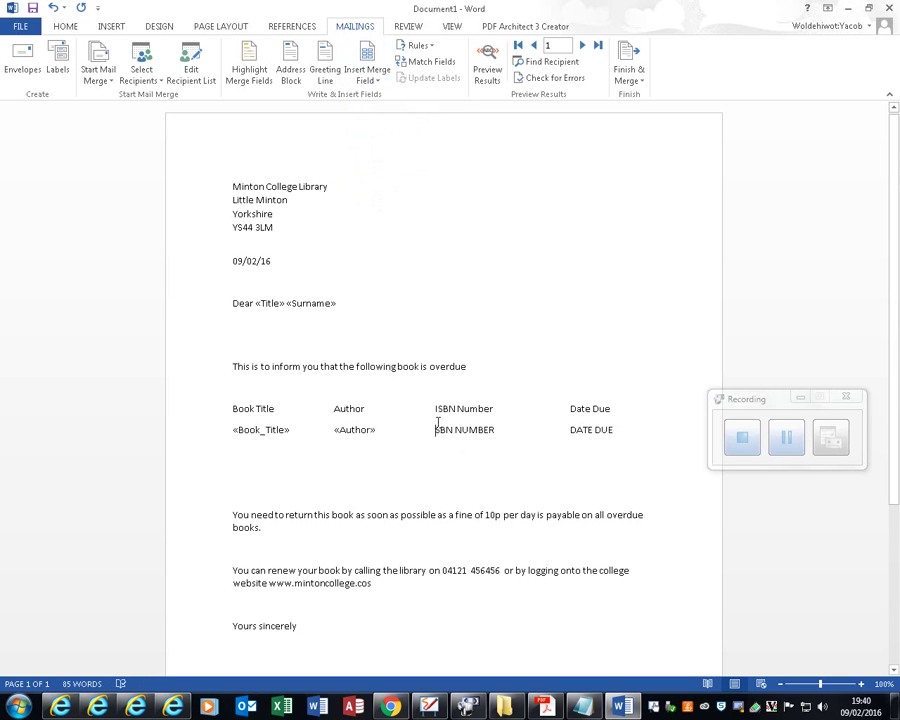
# Step: Replace ISBN NUMBER and DATE DUE with the ISBN_Number and Date_due_back merge fields
pyautogui.moveTo(437, 422); pyautogui.dragTo(501, 425)
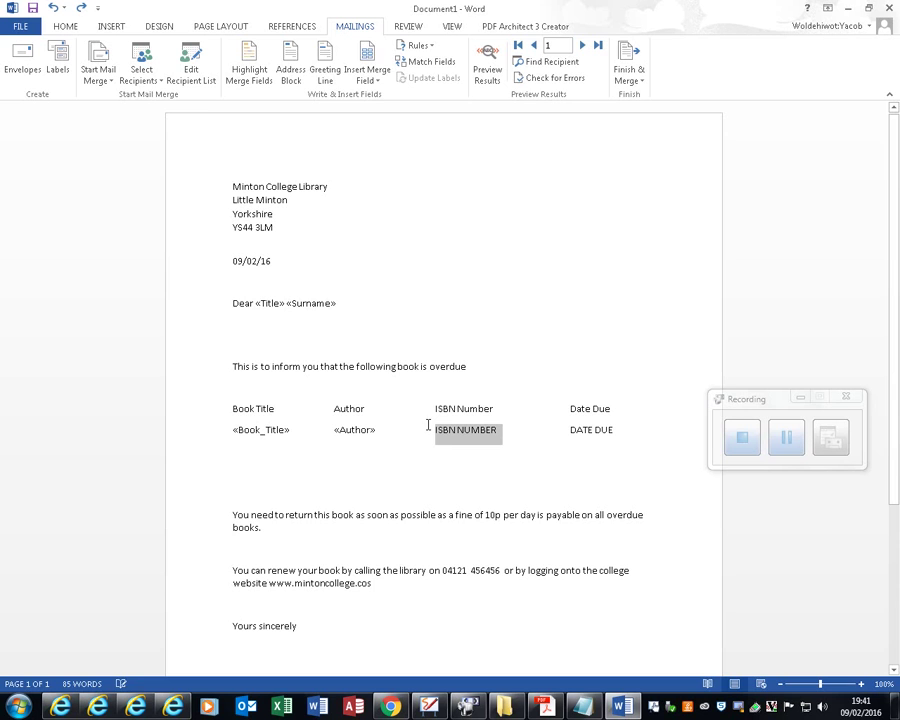
pyautogui.click(367, 76)
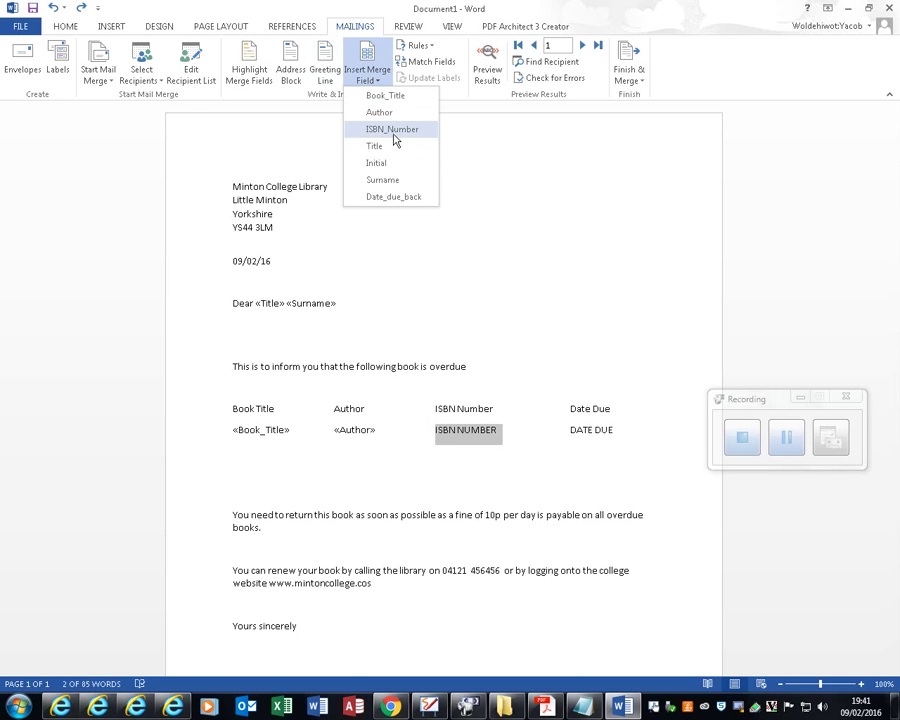
pyautogui.click(393, 130)
pyautogui.moveTo(569, 429); pyautogui.dragTo(617, 430)
pyautogui.click(369, 72)
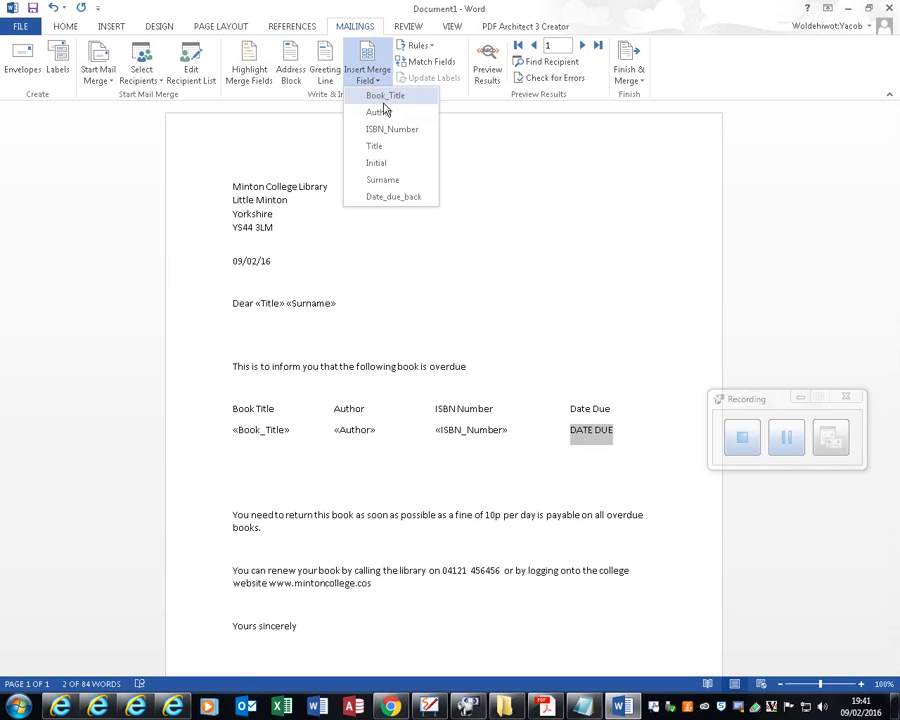
pyautogui.click(405, 198)
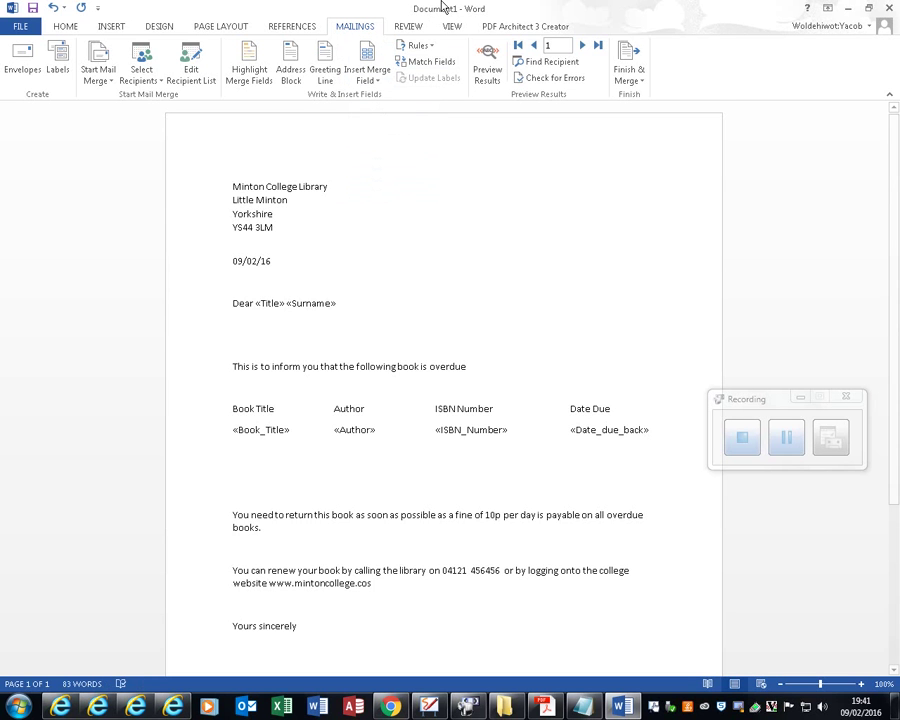
pyautogui.scroll(-3, 258, 463)
pyautogui.scroll(-2, 258, 463)
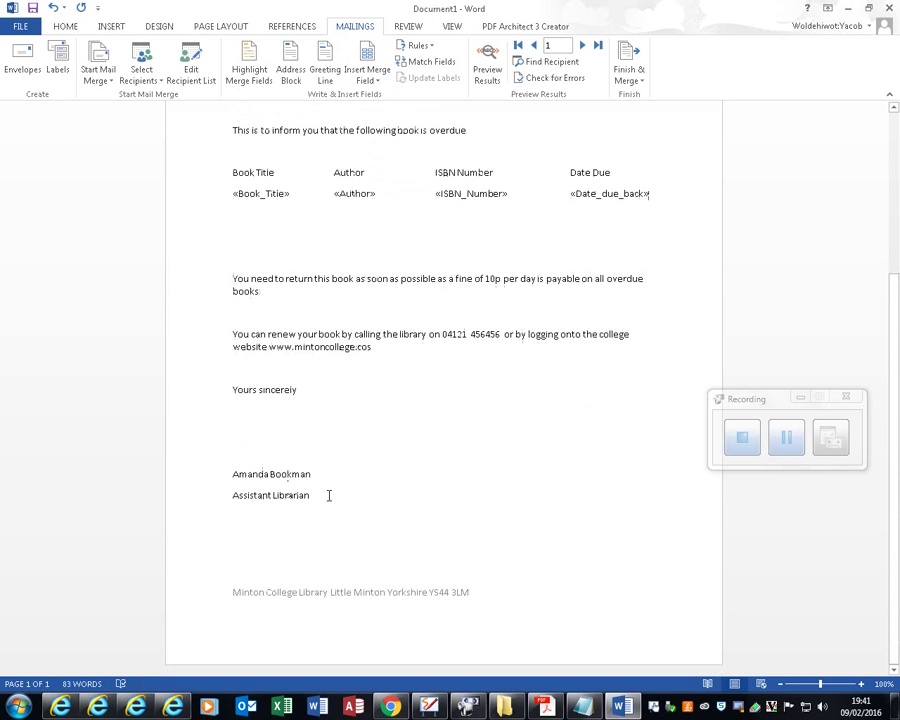
pyautogui.scroll(5, 325, 479)
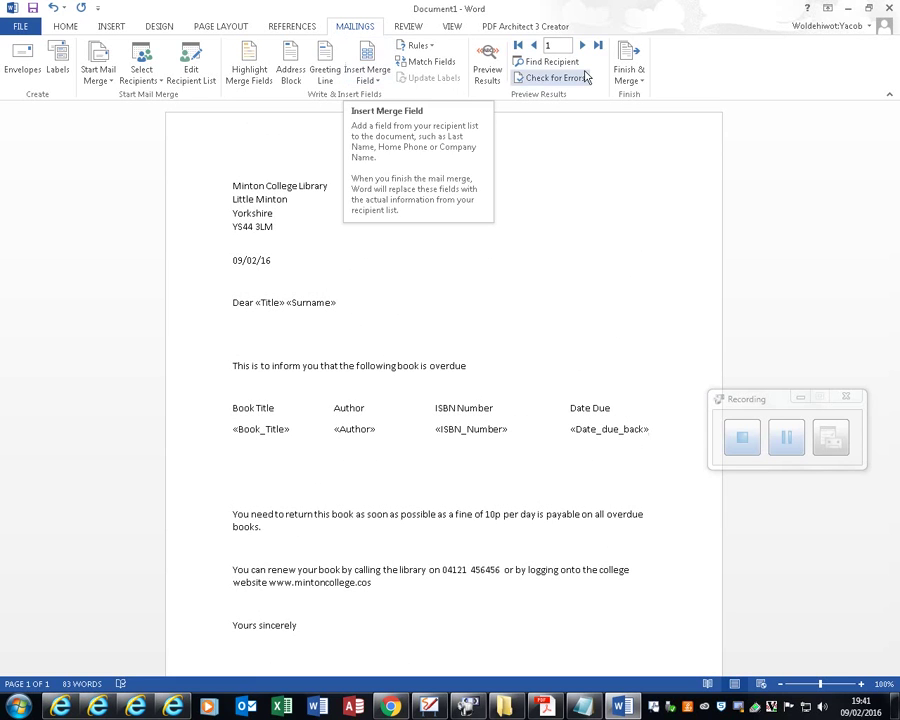
# Step: Finish the merge by editing individual documents, merging all records into a new document
pyautogui.click(626, 75)
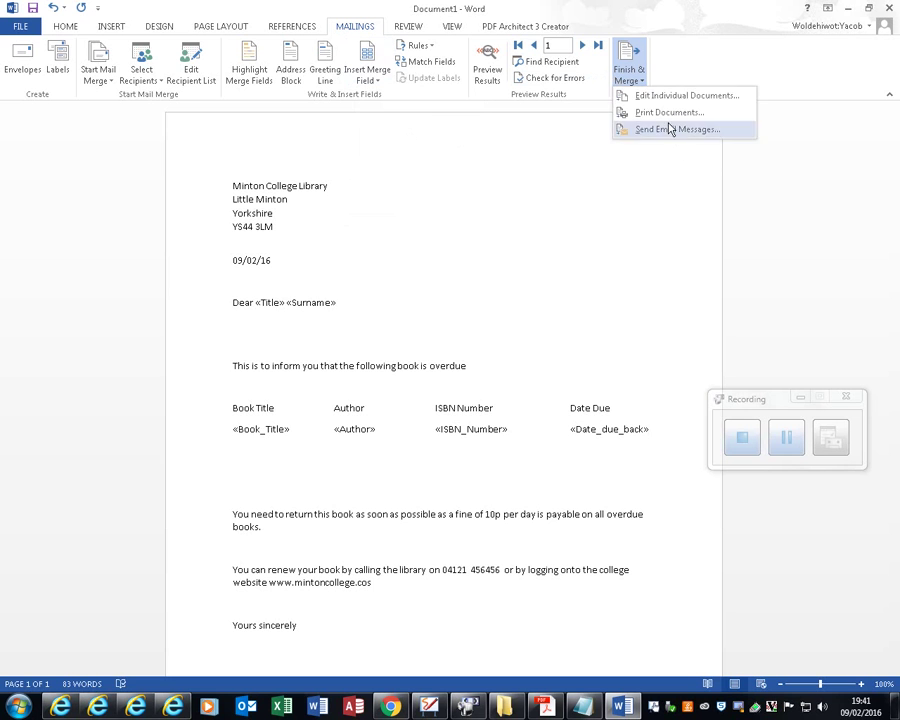
pyautogui.click(662, 95)
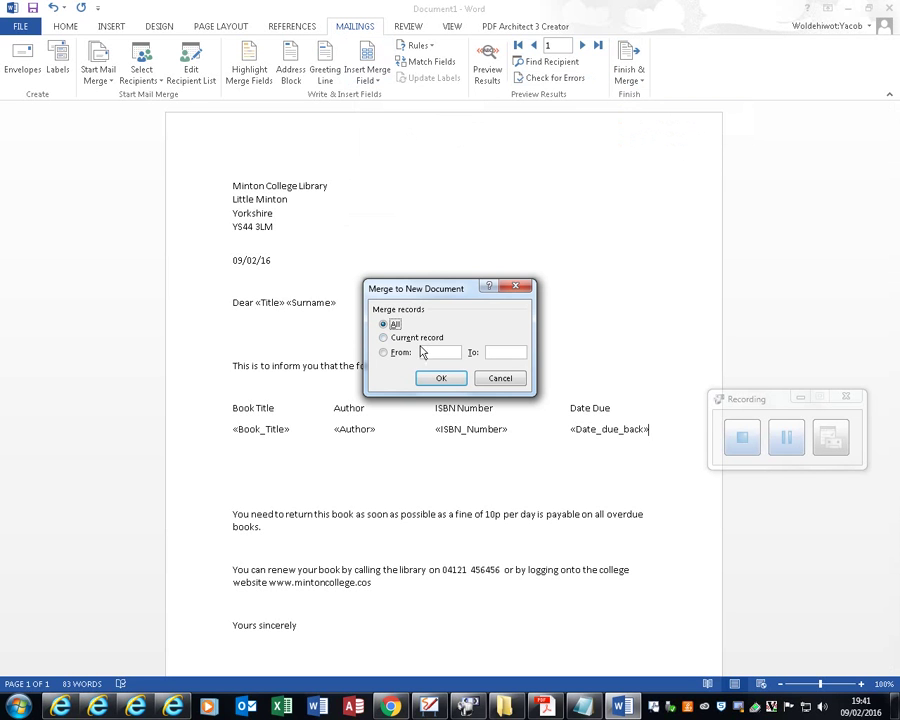
pyautogui.click(441, 379)
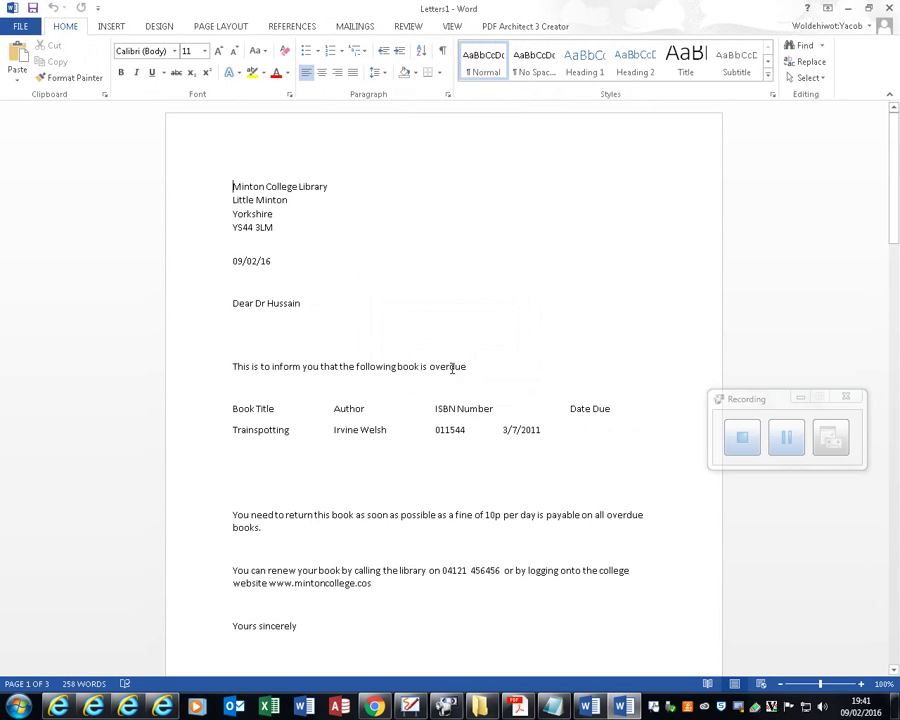
# Step: Scroll through the merged letters, check the task instructions PDF, and return to the letter
pyautogui.scroll(-12, 348, 513)
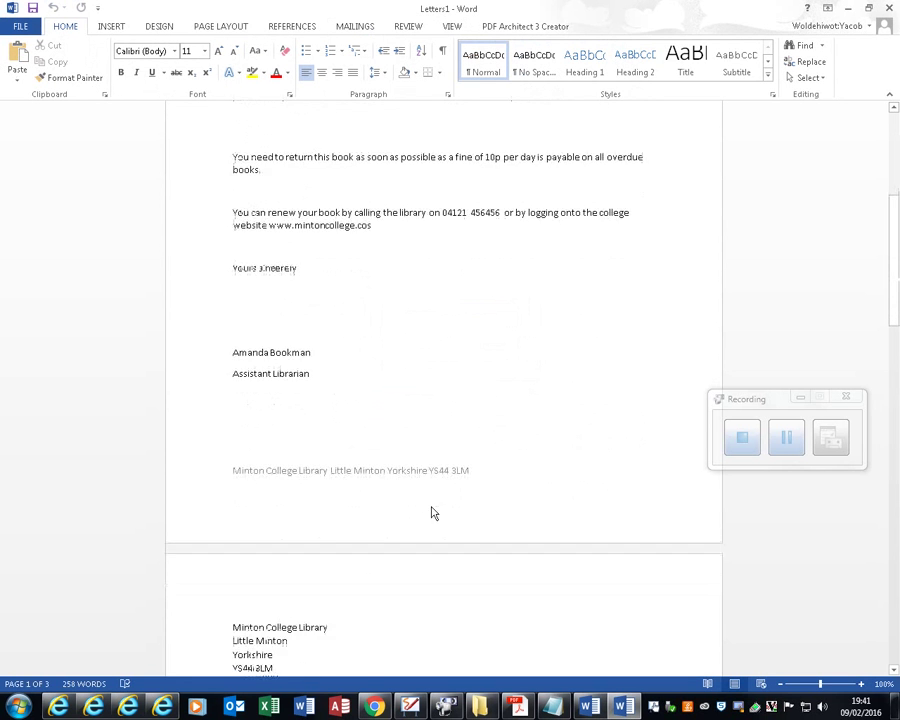
pyautogui.scroll(5, 402, 489)
pyautogui.scroll(-6, 379, 462)
pyautogui.scroll(8, 378, 460)
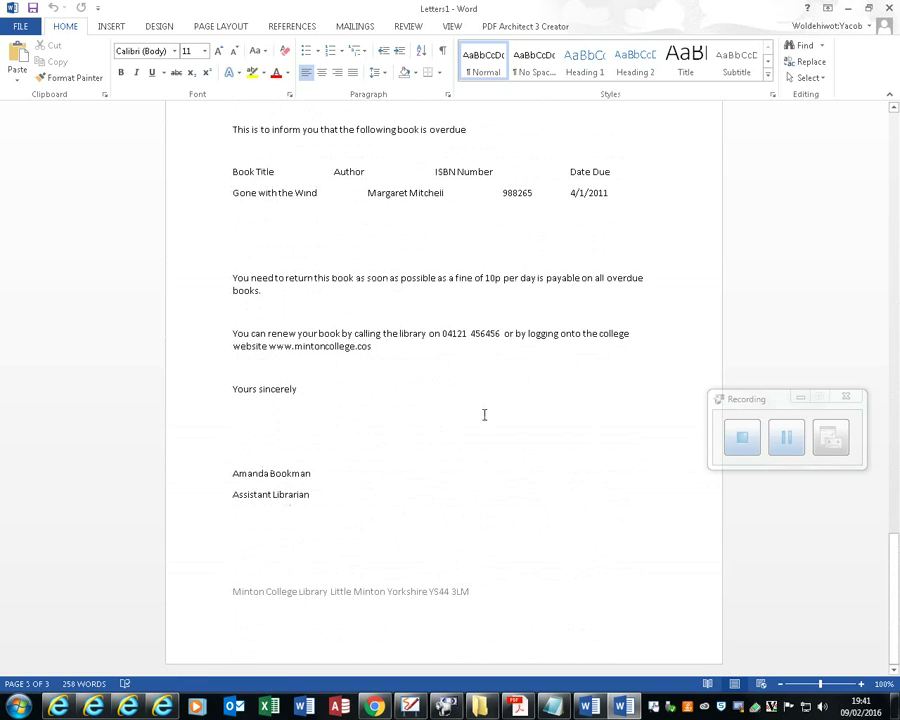
pyautogui.click(517, 707)
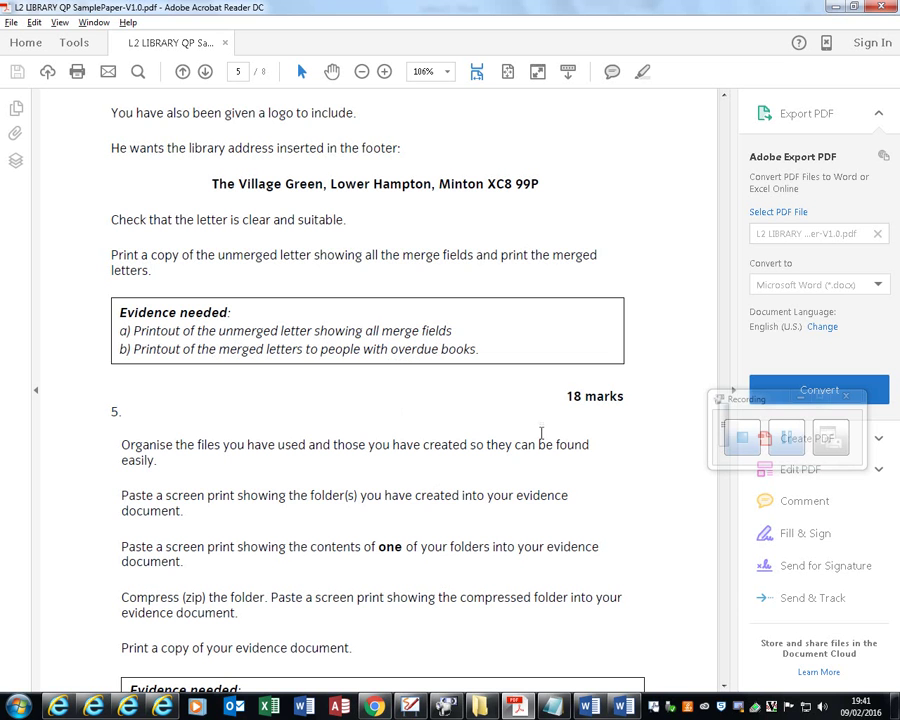
pyautogui.click(588, 707)
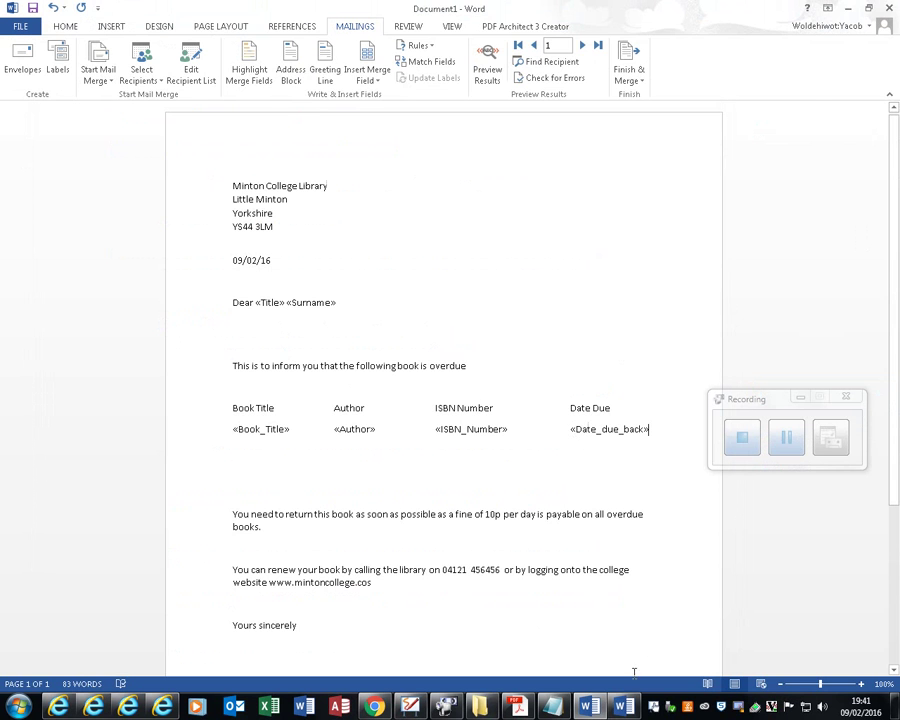
# Step: View the merged Letters1 document, then switch to the Explorer folder holding BooksOnLoan.accdb
pyautogui.click(625, 704)
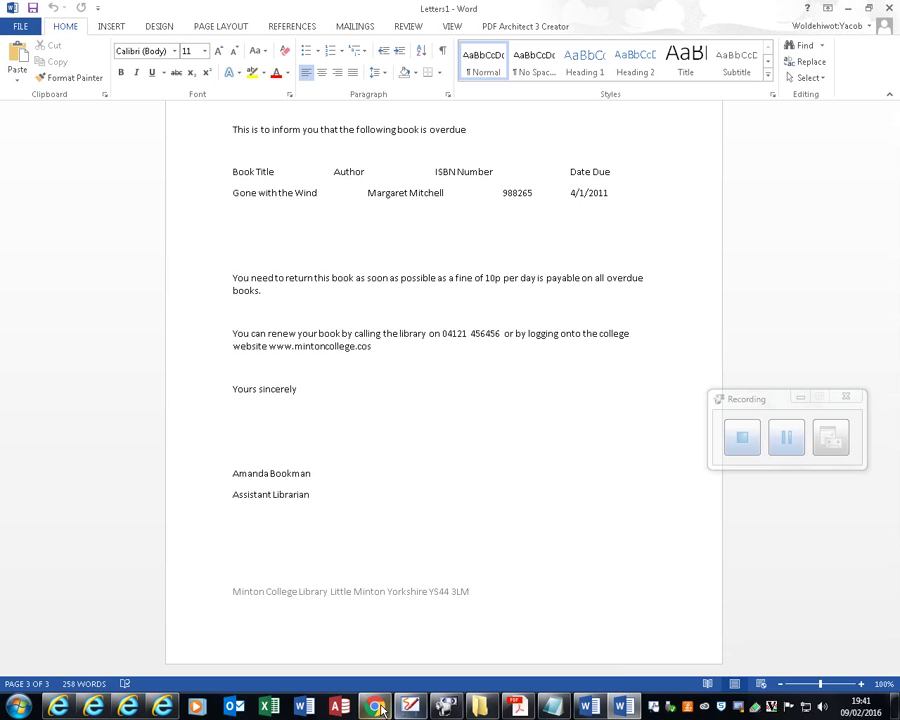
pyautogui.click(480, 707)
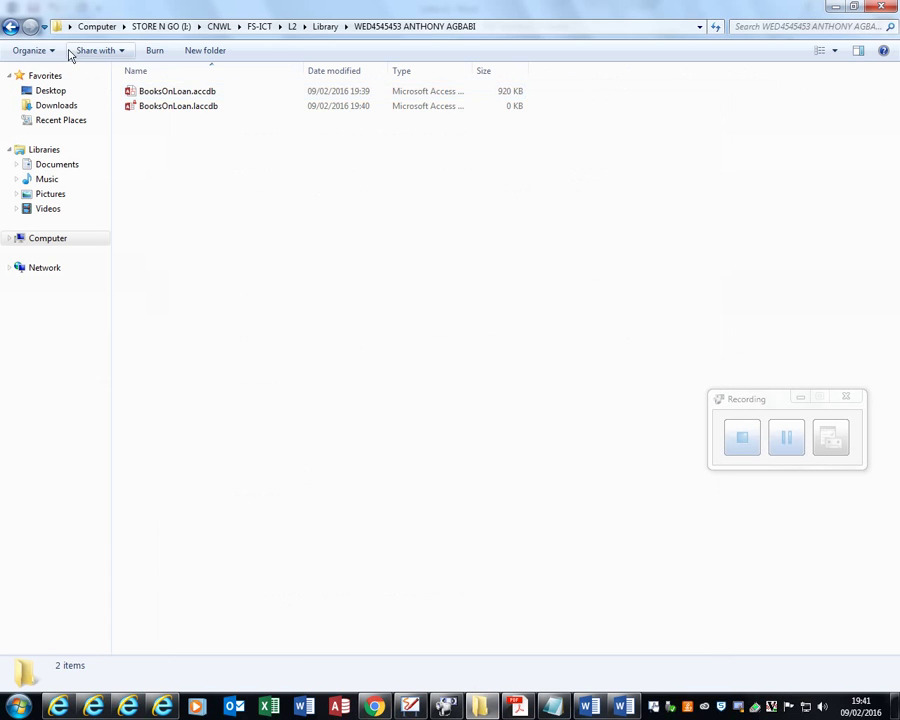
# Step: Go back to the Library folder and briefly open then close Loan Books.txt
pyautogui.click(10, 27)
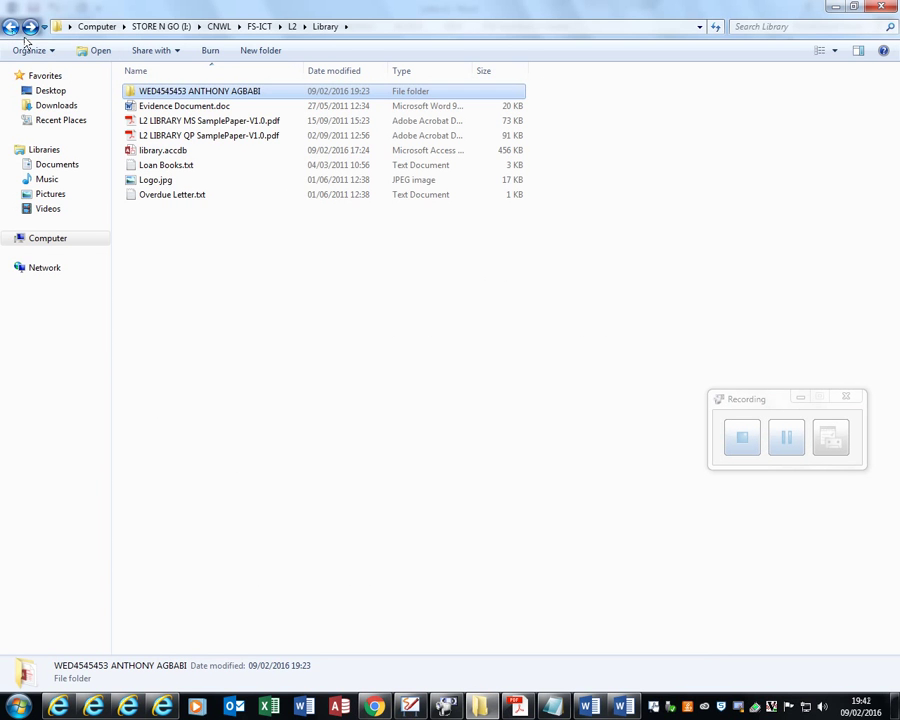
pyautogui.doubleClick(172, 166)
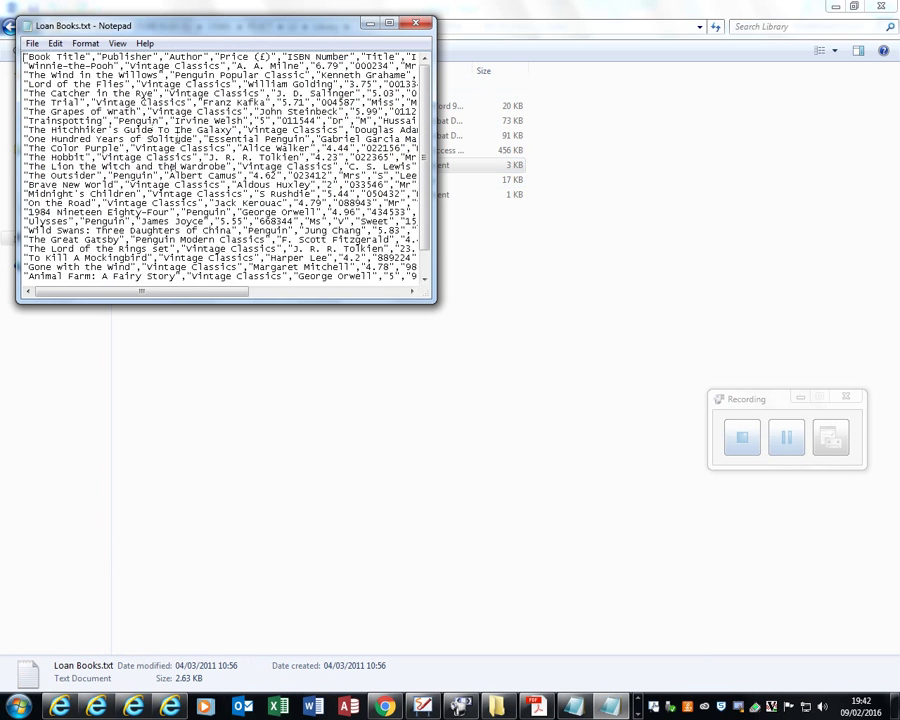
pyautogui.click(415, 22)
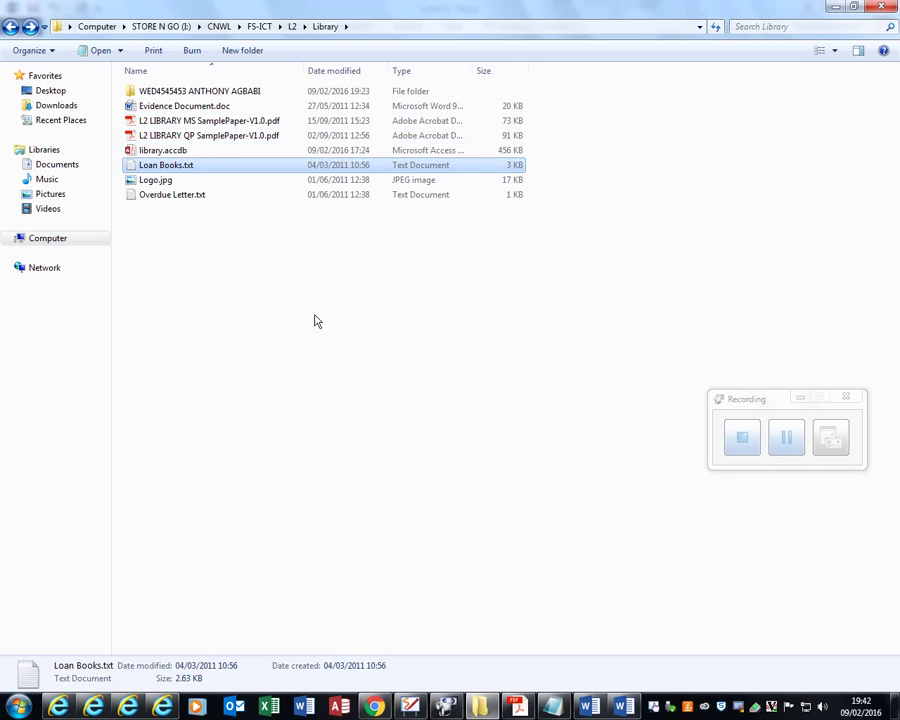
# Step: Select Logo.jpg in the Library folder to view its details
pyautogui.click(172, 183)
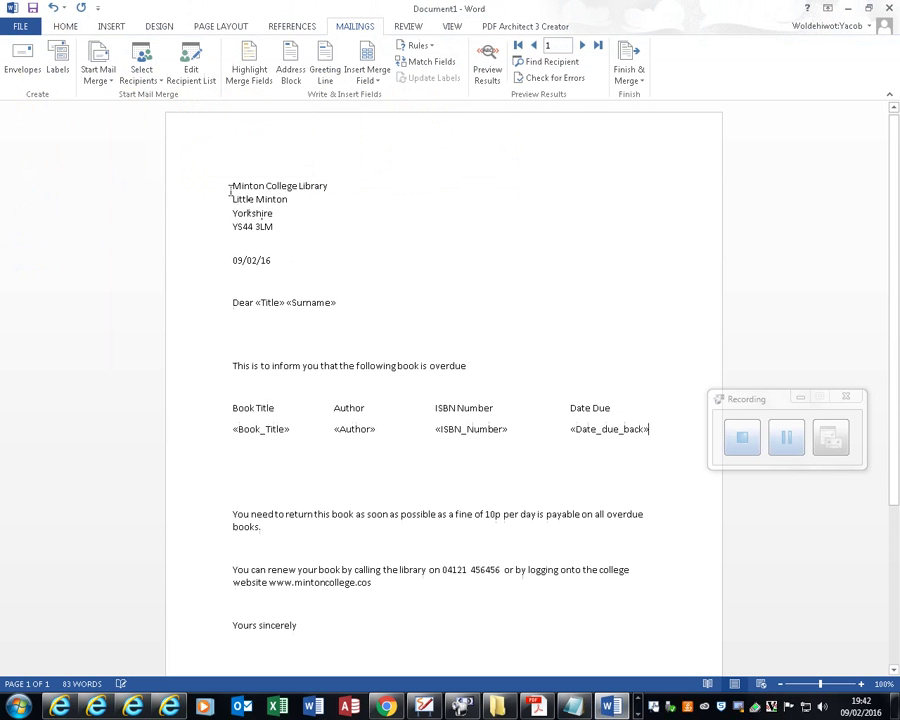
# Step: Place the insertion point before 'Minton' and start inserting a picture from file
pyautogui.click(229, 186)
pyautogui.click(113, 26)
pyautogui.click(192, 78)
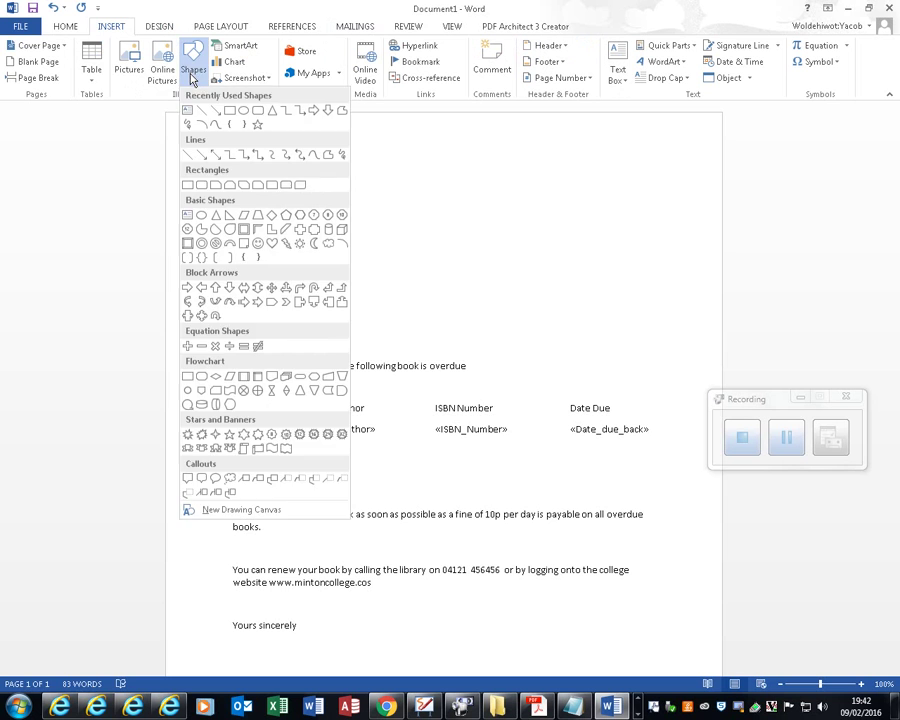
pyautogui.click(129, 64)
pyautogui.click(129, 64)
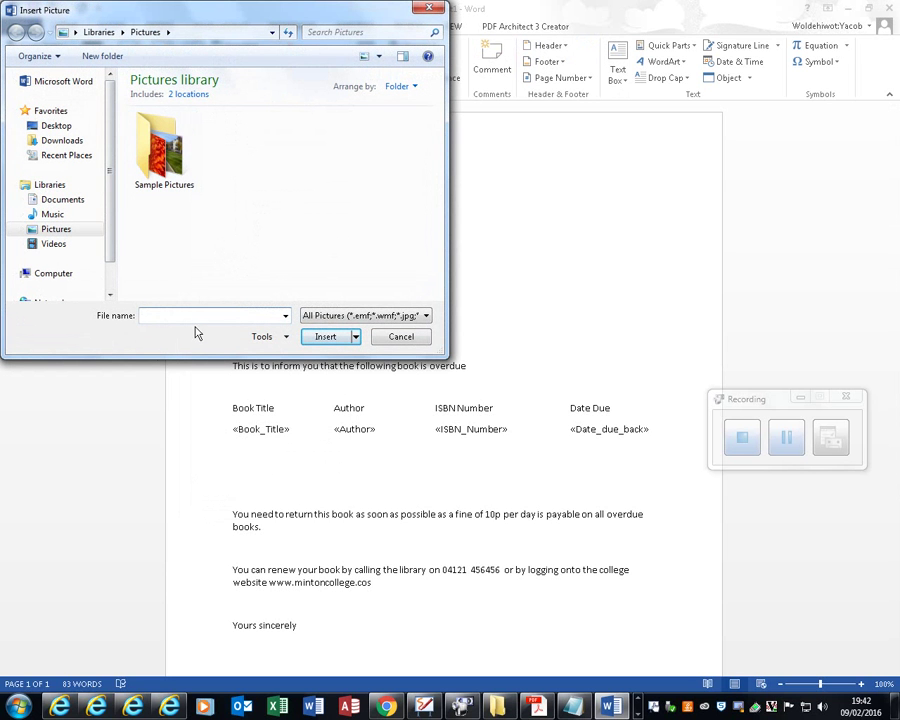
# Step: Browse to the Library folder and insert Logo.jpg above the library address
pyautogui.hotkey('ctrl', 'v')
pyautogui.click(321, 337)
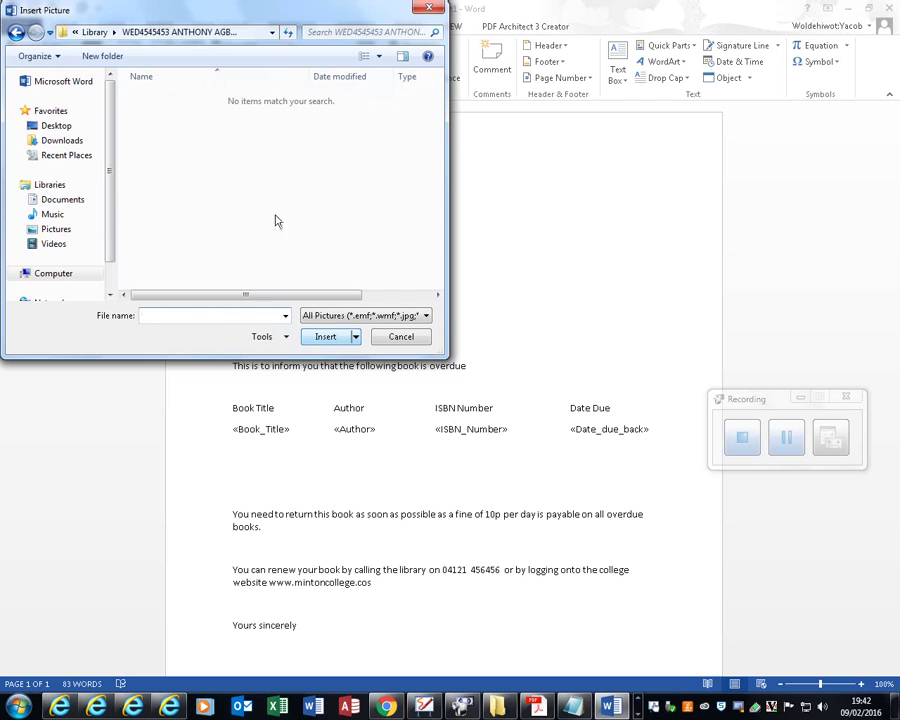
pyautogui.click(263, 32)
pyautogui.moveTo(147, 36); pyautogui.dragTo(342, 38)
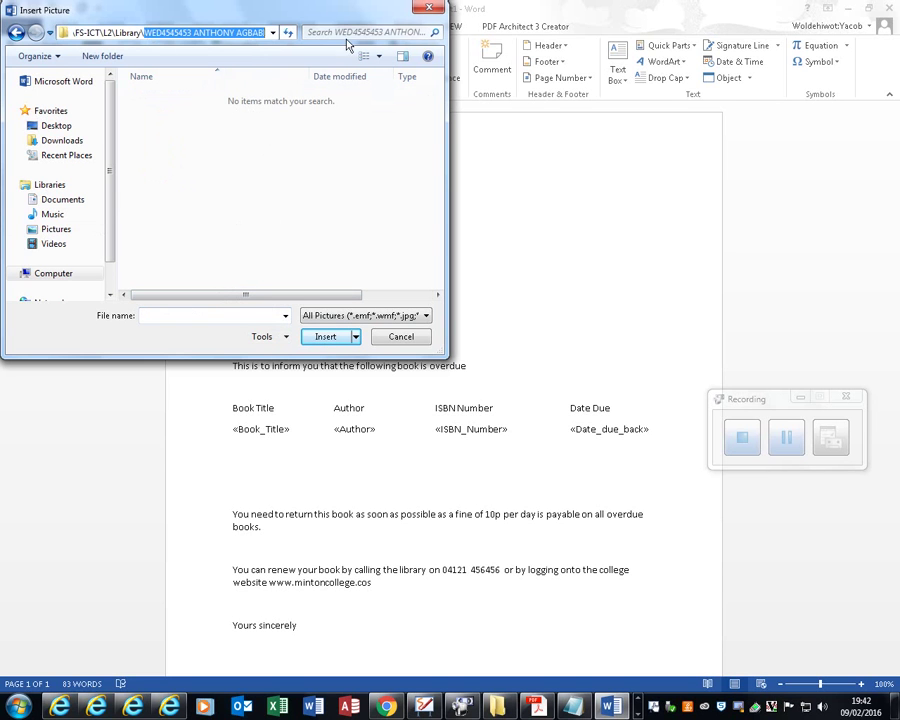
pyautogui.press('BackSpace')
pyautogui.press('Return')
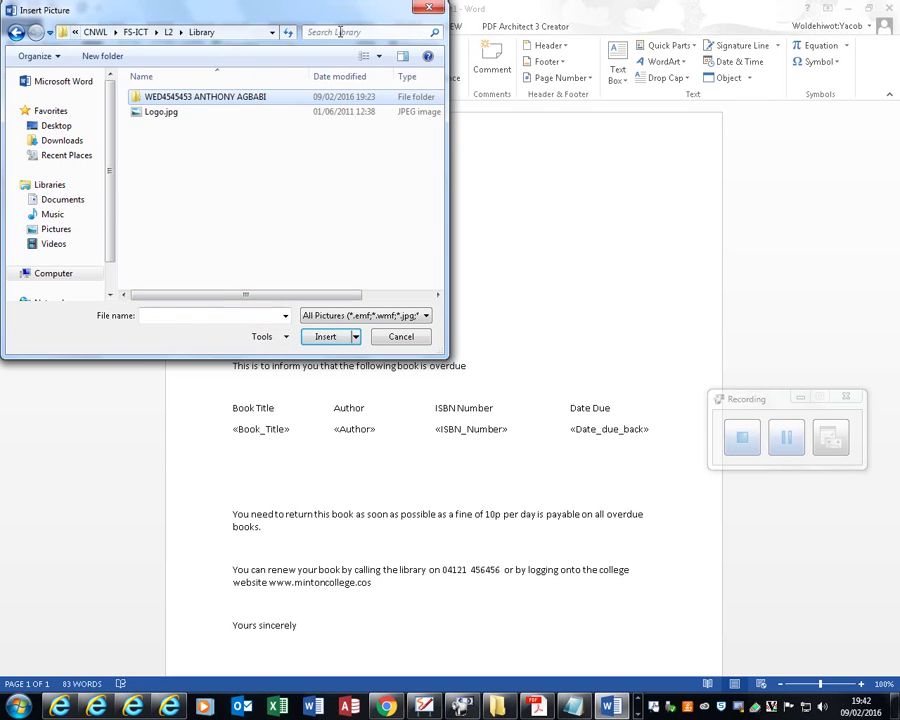
pyautogui.doubleClick(193, 118)
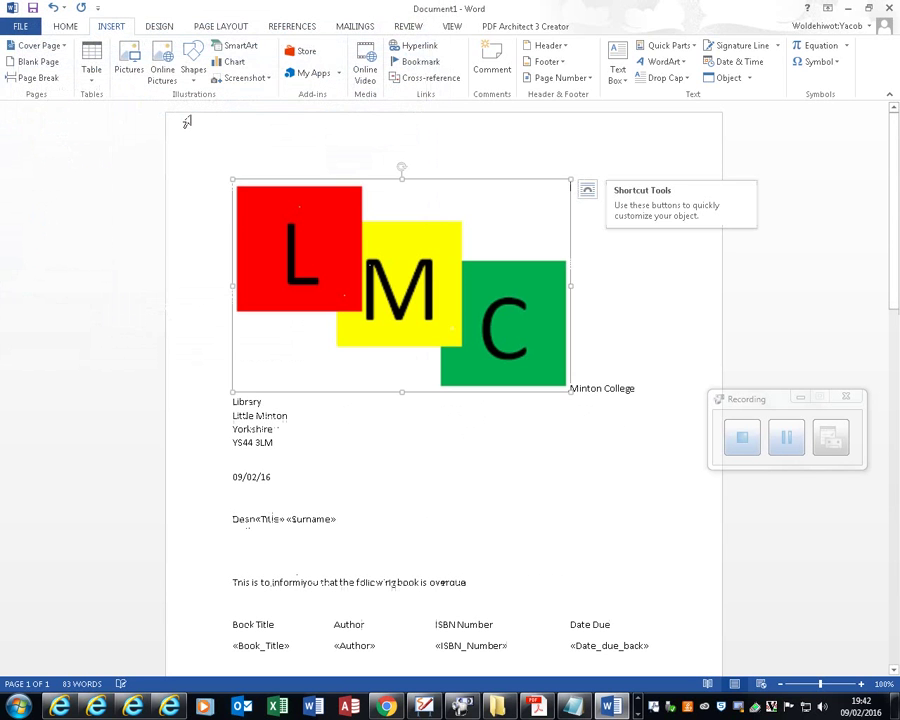
# Step: Shrink the LMC logo and set its text wrapping to Square
pyautogui.moveTo(237, 390); pyautogui.dragTo(568, 195)
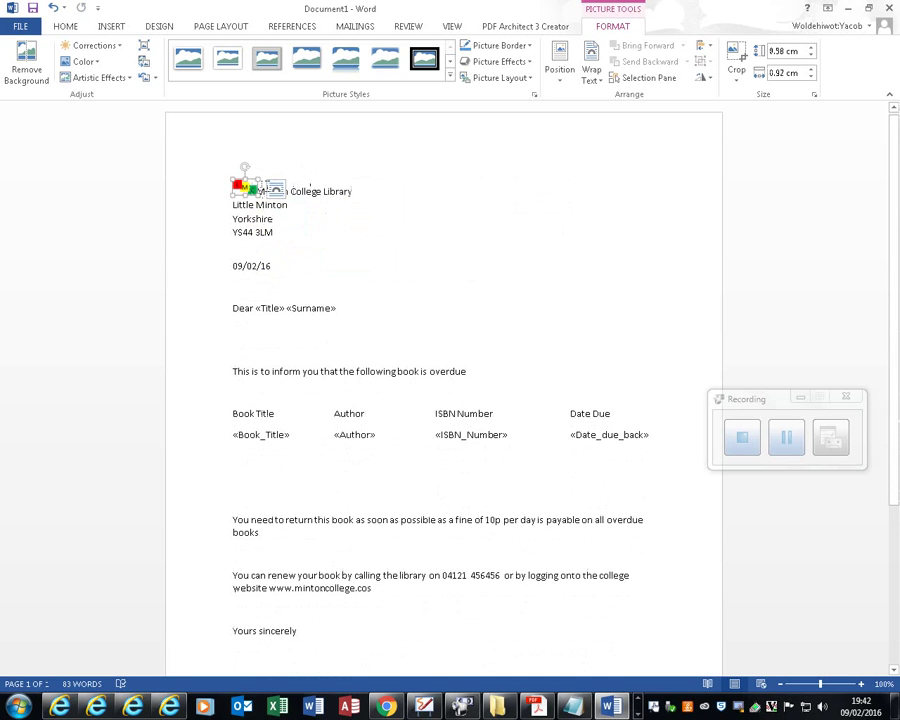
pyautogui.click(276, 188)
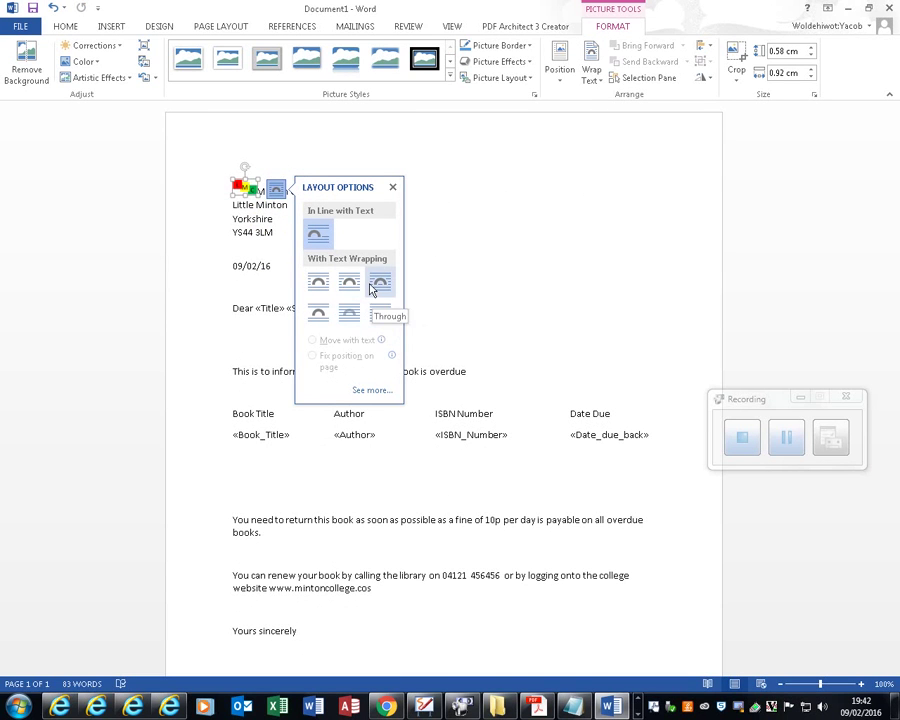
pyautogui.click(310, 281)
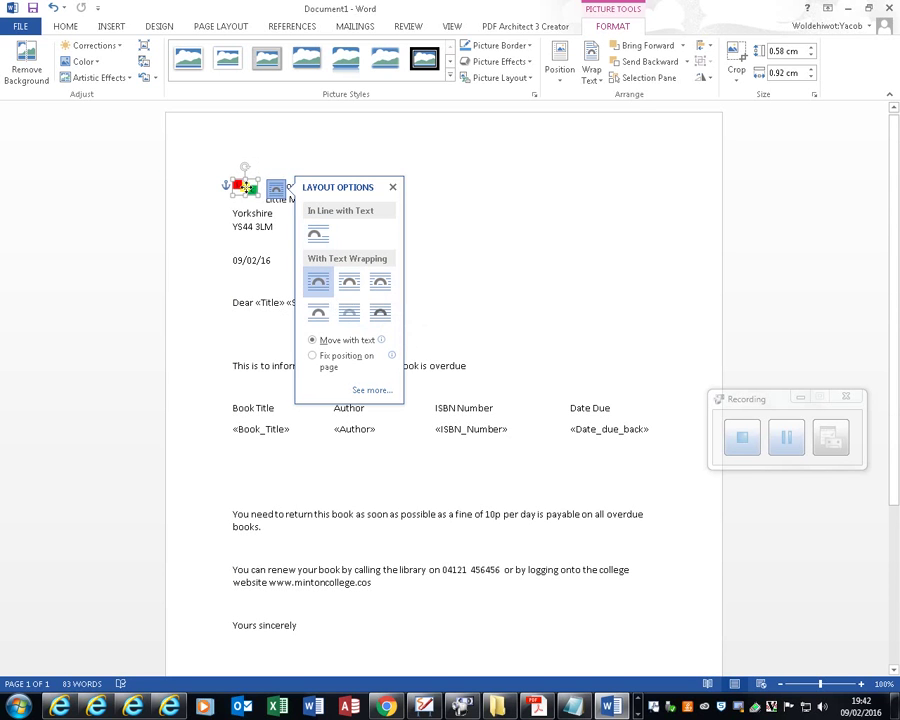
# Step: Move the logo to the top right of the letter and adjust its height
pyautogui.moveTo(246, 186); pyautogui.dragTo(632, 139)
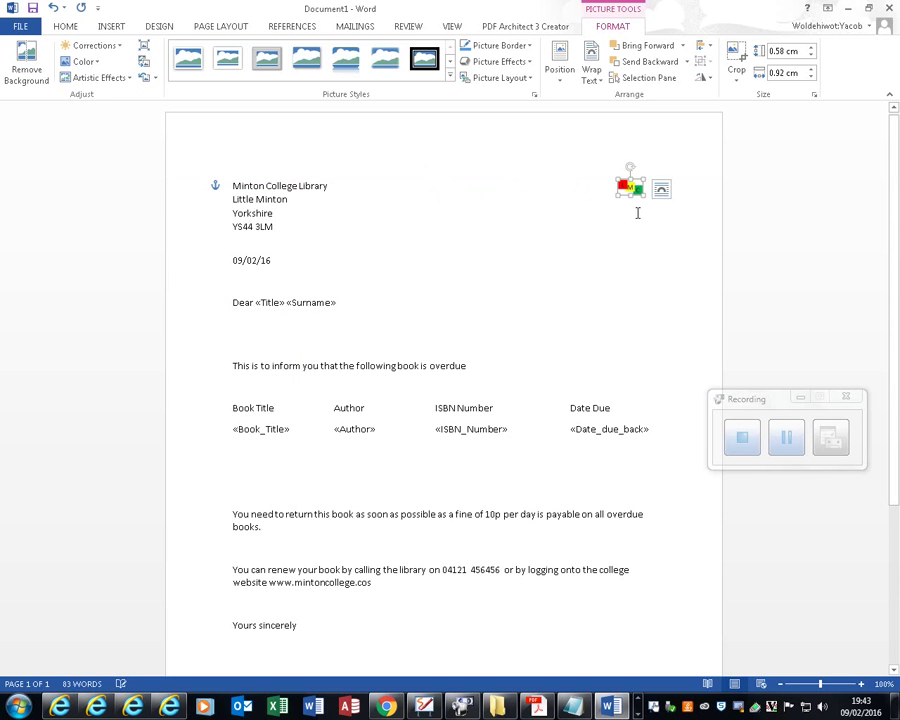
pyautogui.moveTo(631, 193); pyautogui.dragTo(698, 195)
pyautogui.moveTo(638, 197); pyautogui.dragTo(626, 159)
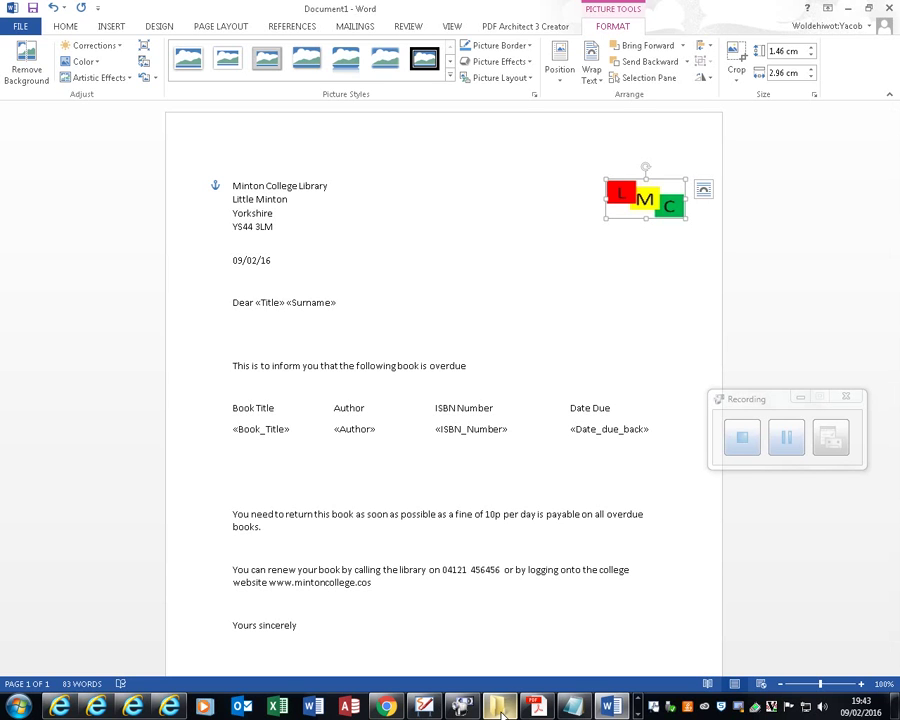
# Step: Scroll the L2 Library sample paper in Acrobat Reader back to its page 1 cover sheet
pyautogui.moveTo(501, 711)
pyautogui.click(502, 710)
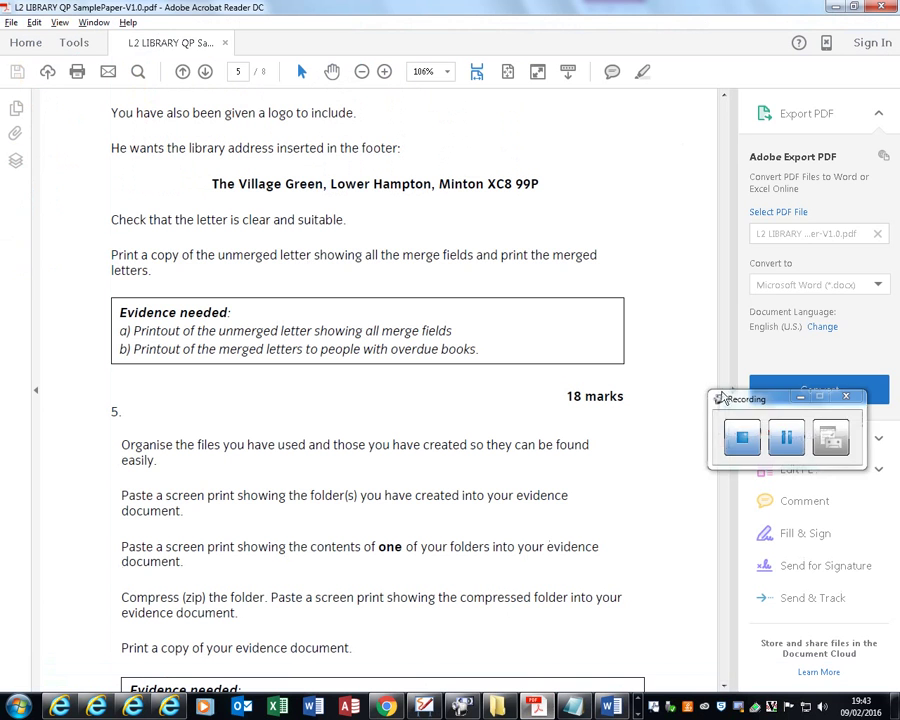
pyautogui.moveTo(725, 425); pyautogui.dragTo(726, 104)
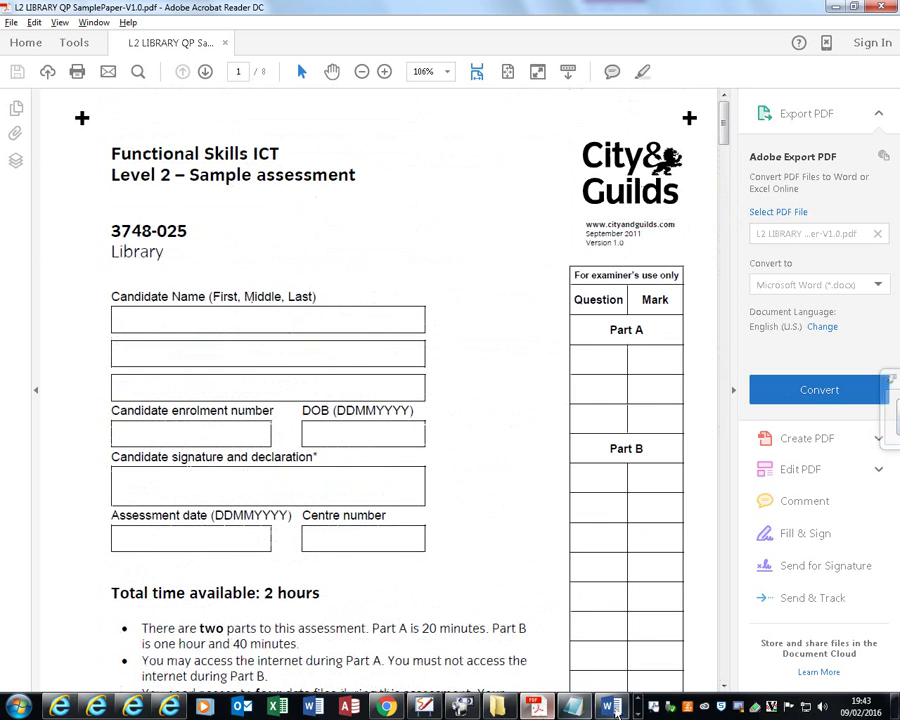
pyautogui.moveTo(459, 708)
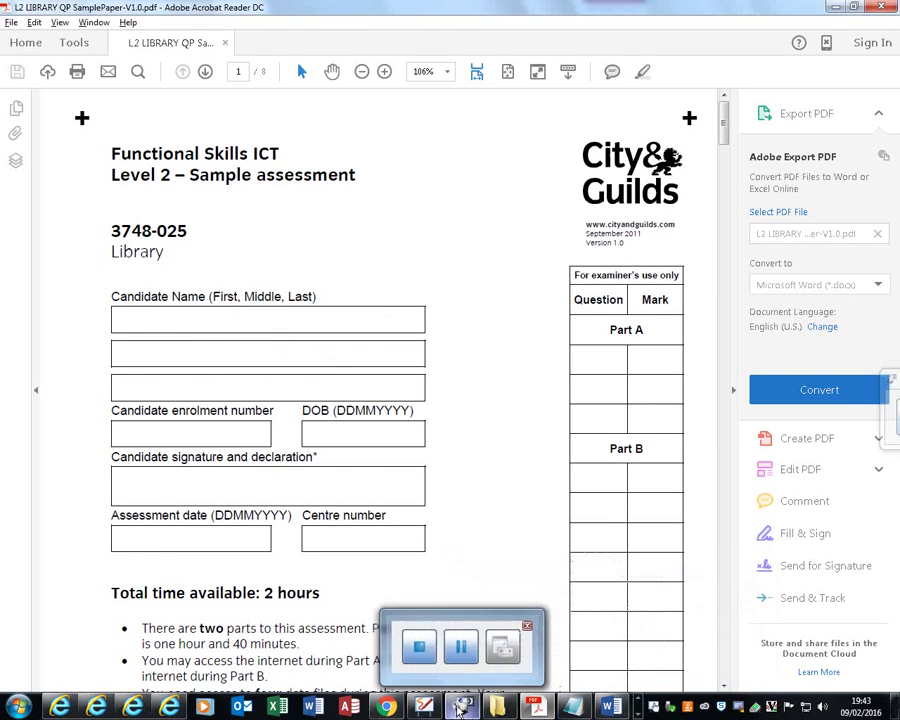